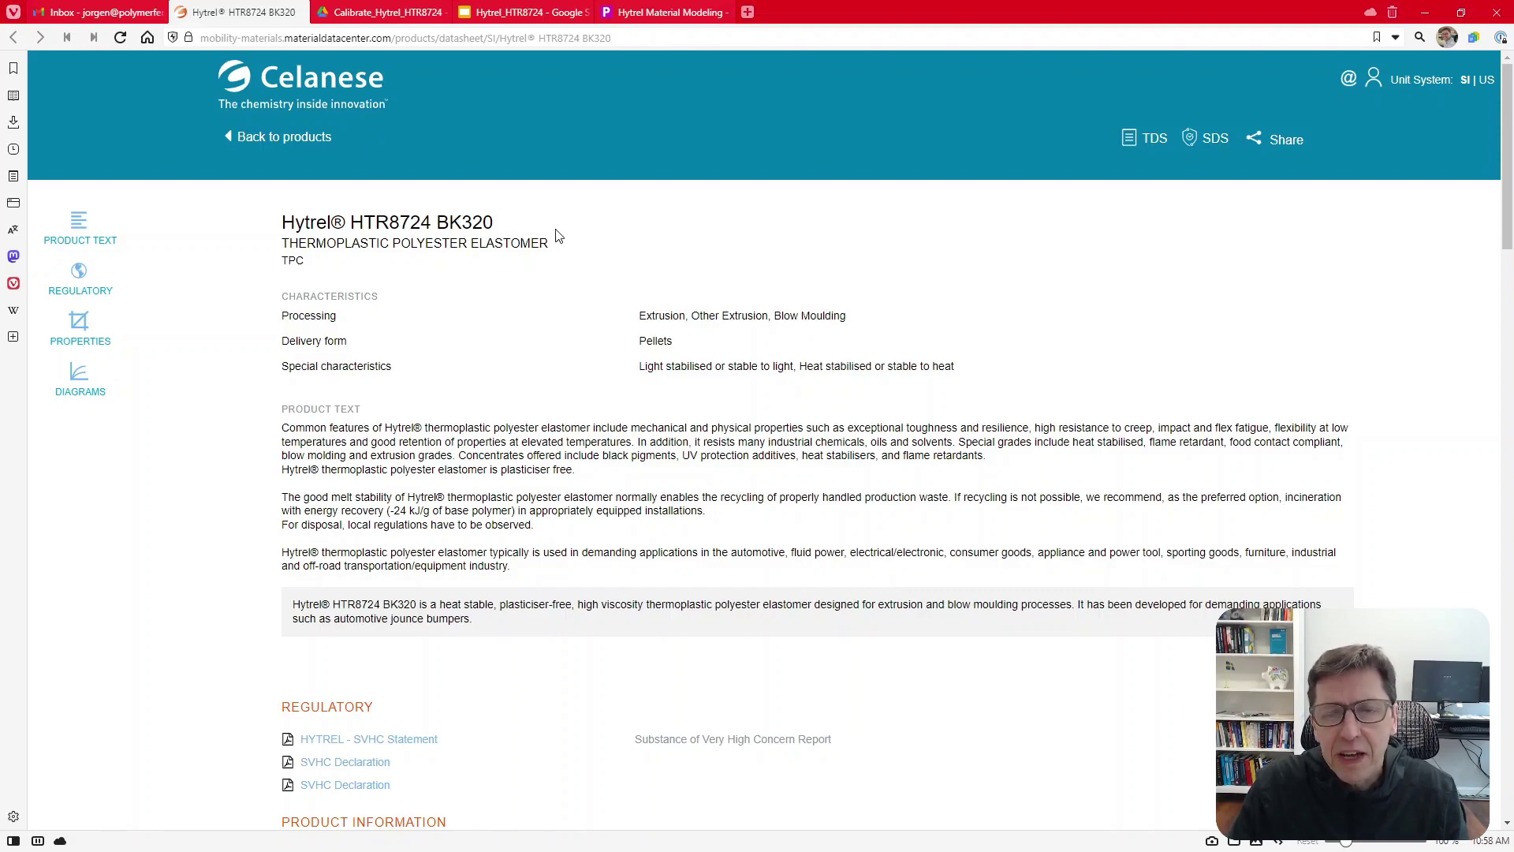
Scroll the Hytrel HTR8724 BK320 datasheet past the property tables to the Diagrams section
{"action": "scroll", "coordinate": [594, 280], "scroll_direction": "down", "scroll_amount": 8}
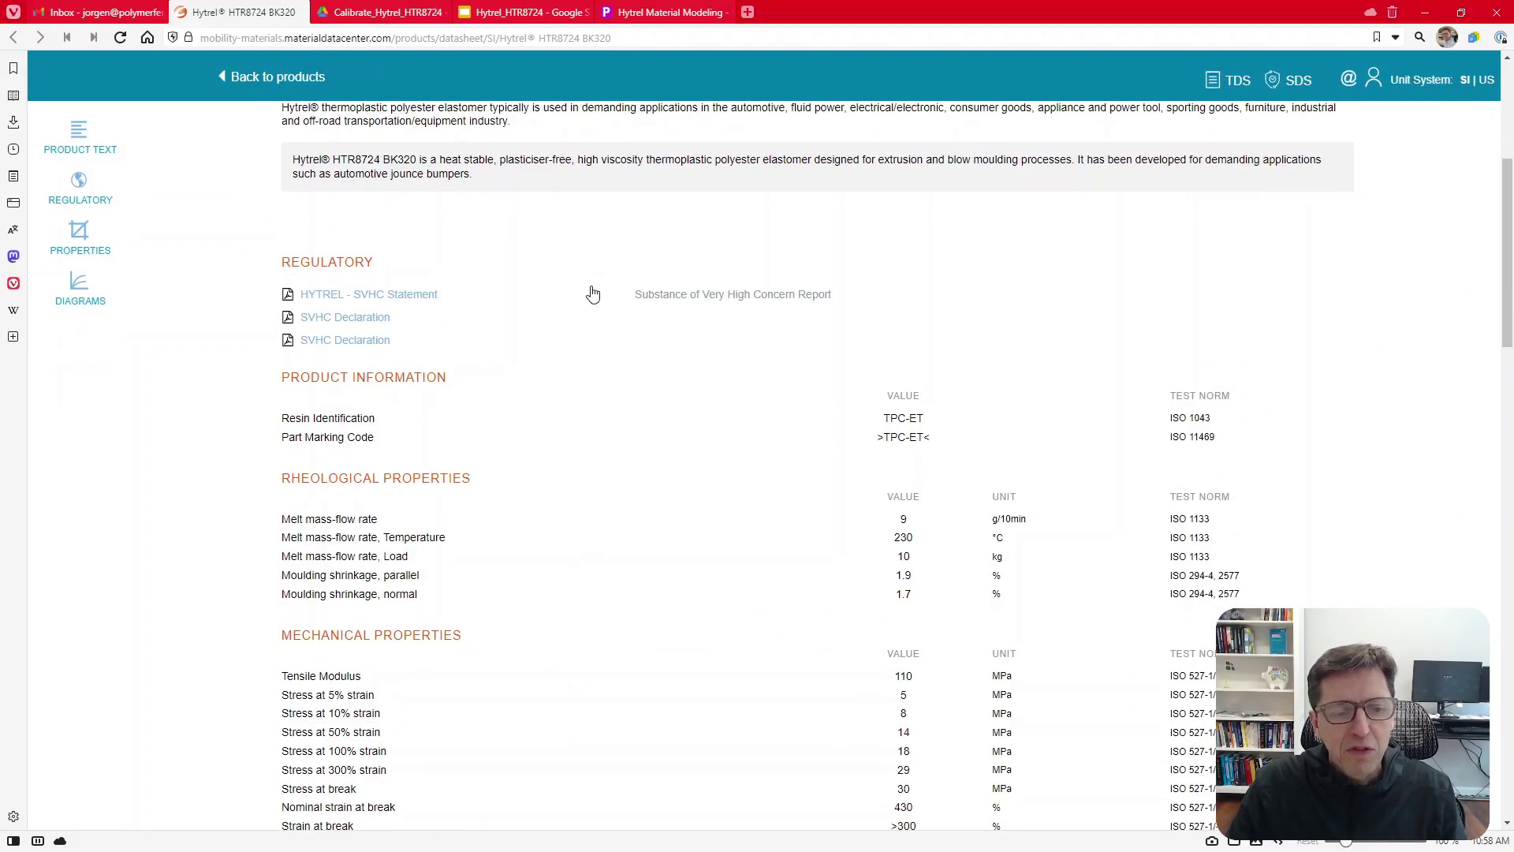
{"action": "scroll", "coordinate": [588, 317], "scroll_direction": "down", "scroll_amount": 1}
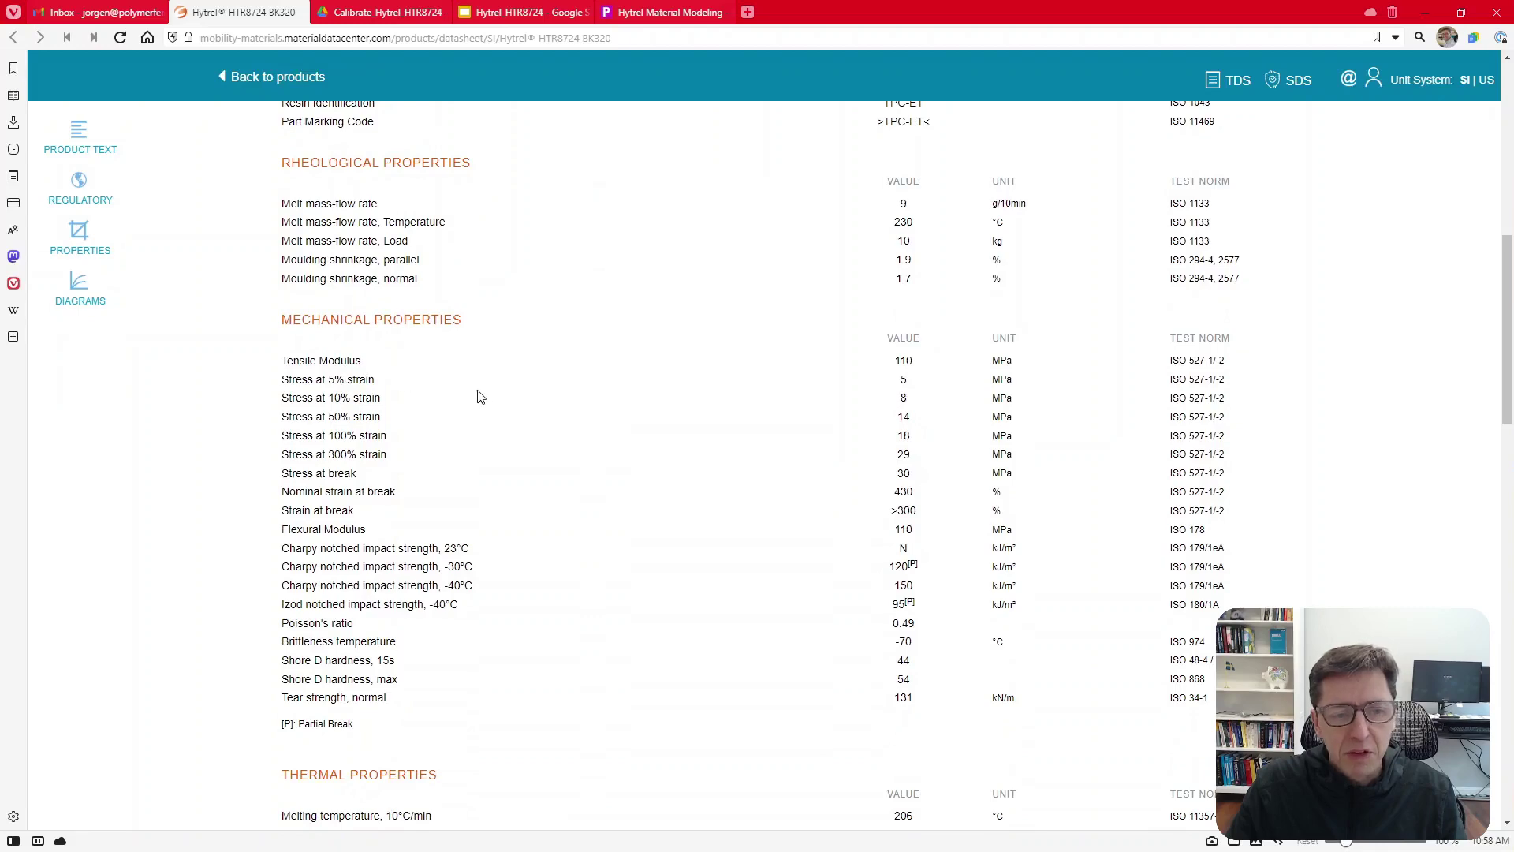
{"action": "scroll", "coordinate": [398, 382], "scroll_direction": "down", "scroll_amount": 8}
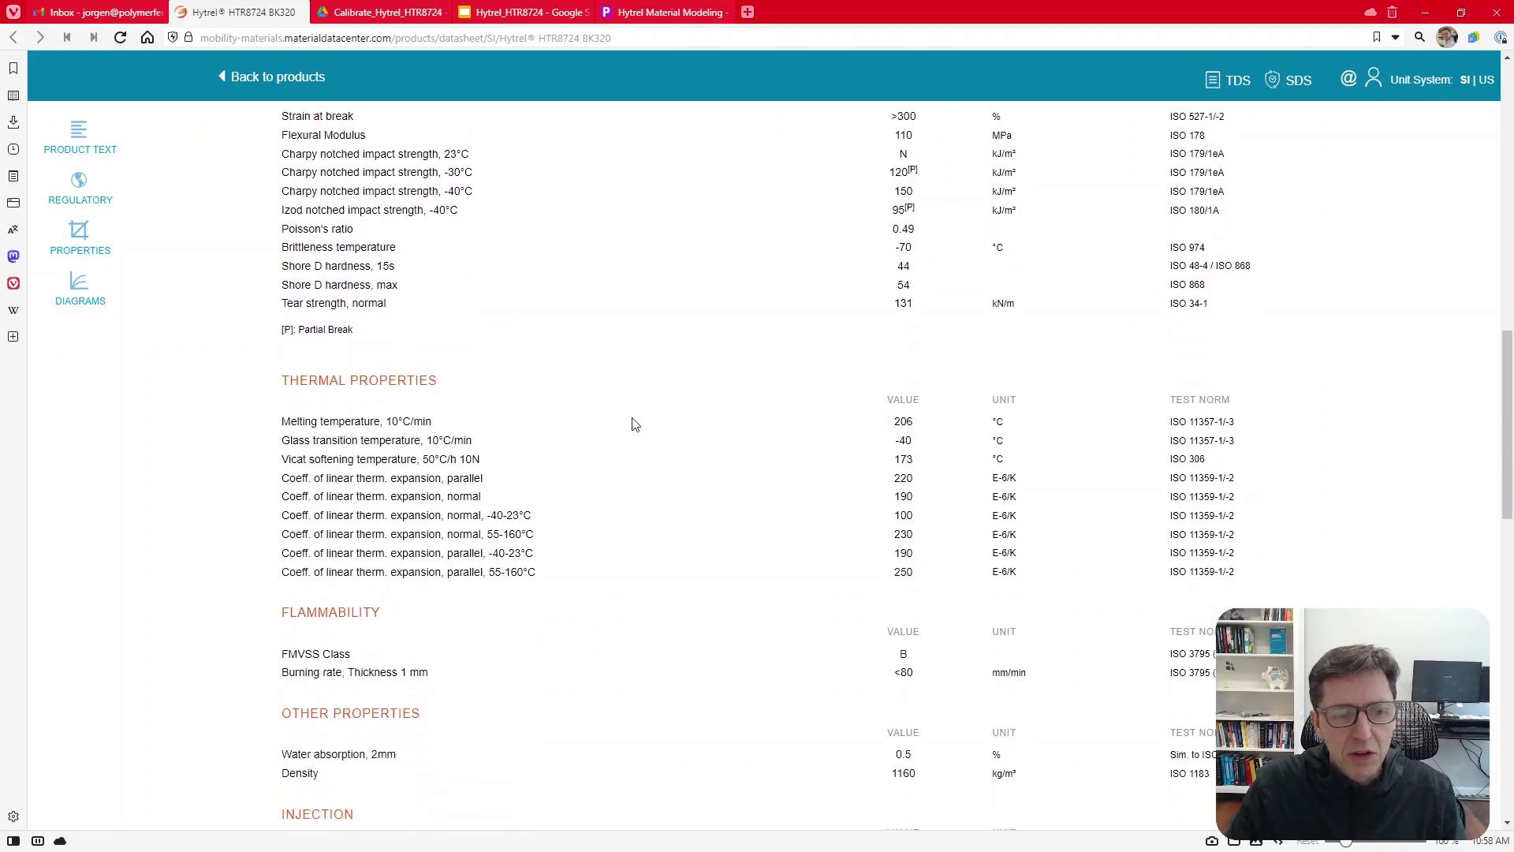
{"action": "scroll", "coordinate": [631, 427], "scroll_direction": "down", "scroll_amount": 12}
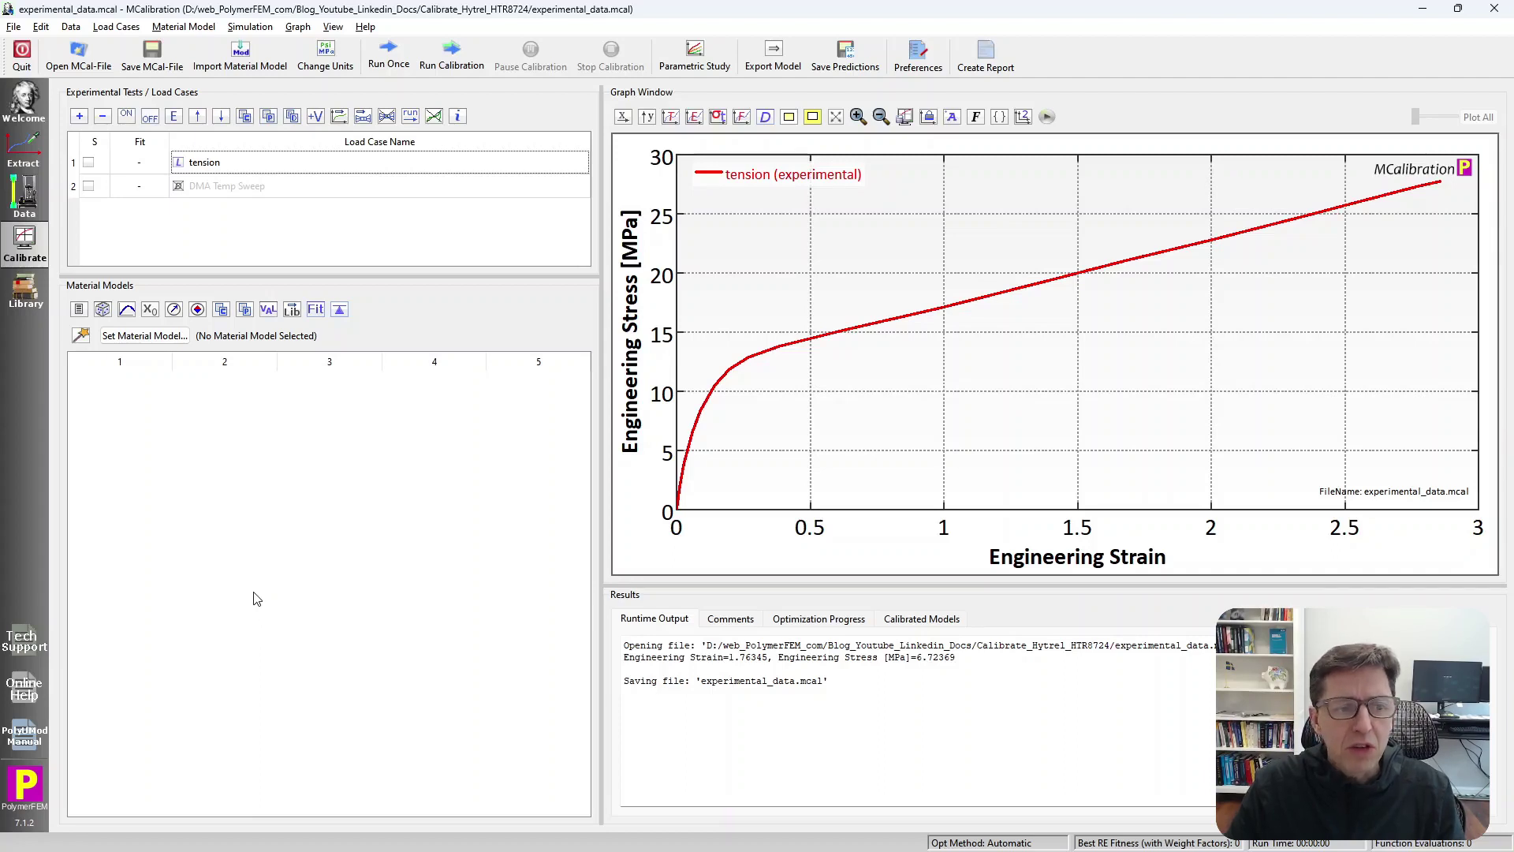
{"action": "left_click", "coordinate": [24, 156]}
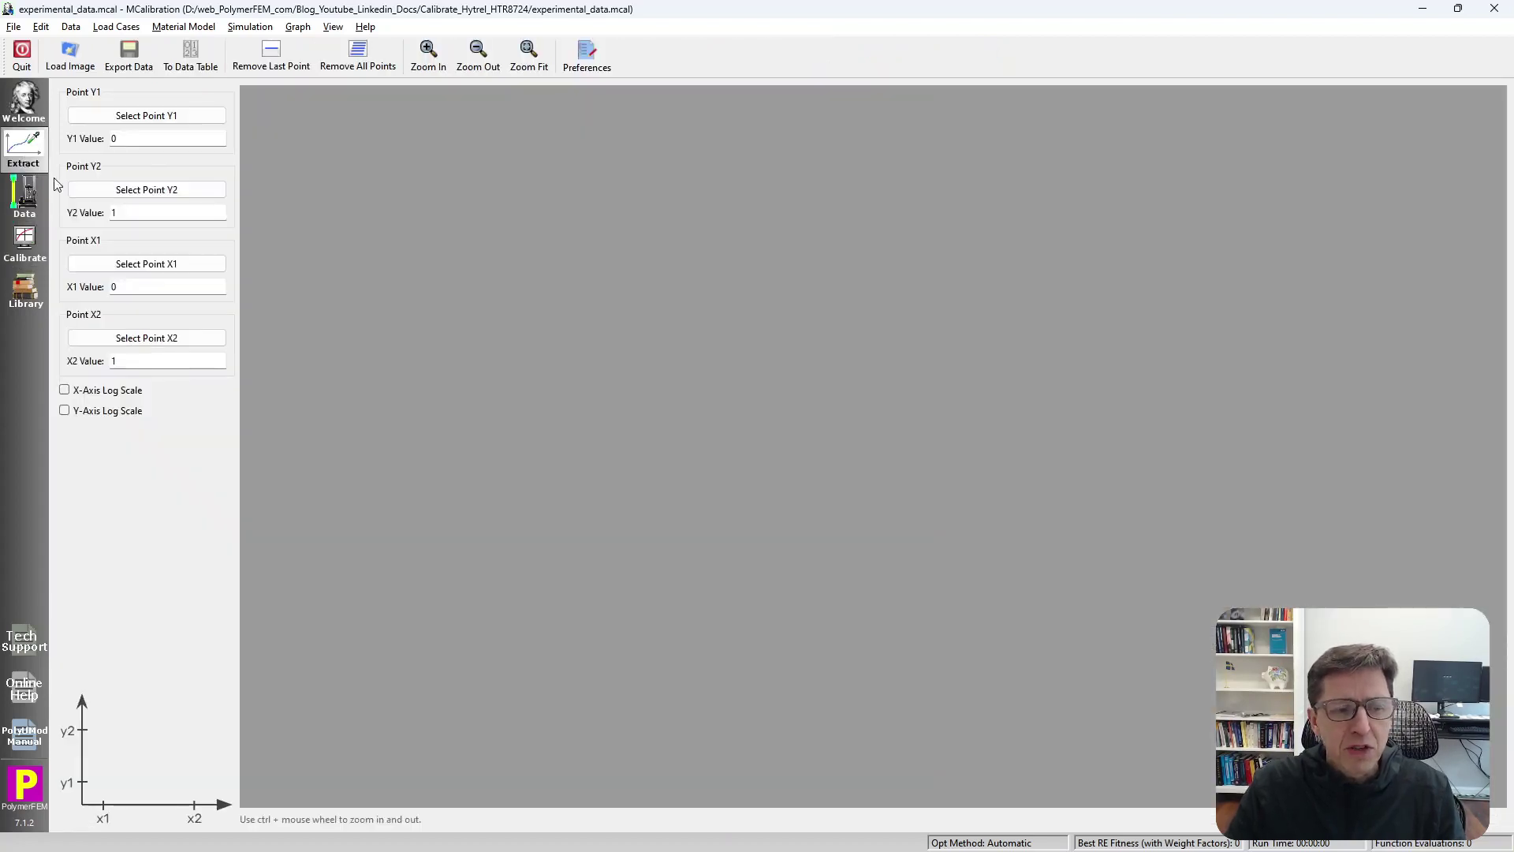
{"action": "left_click", "coordinate": [25, 252]}
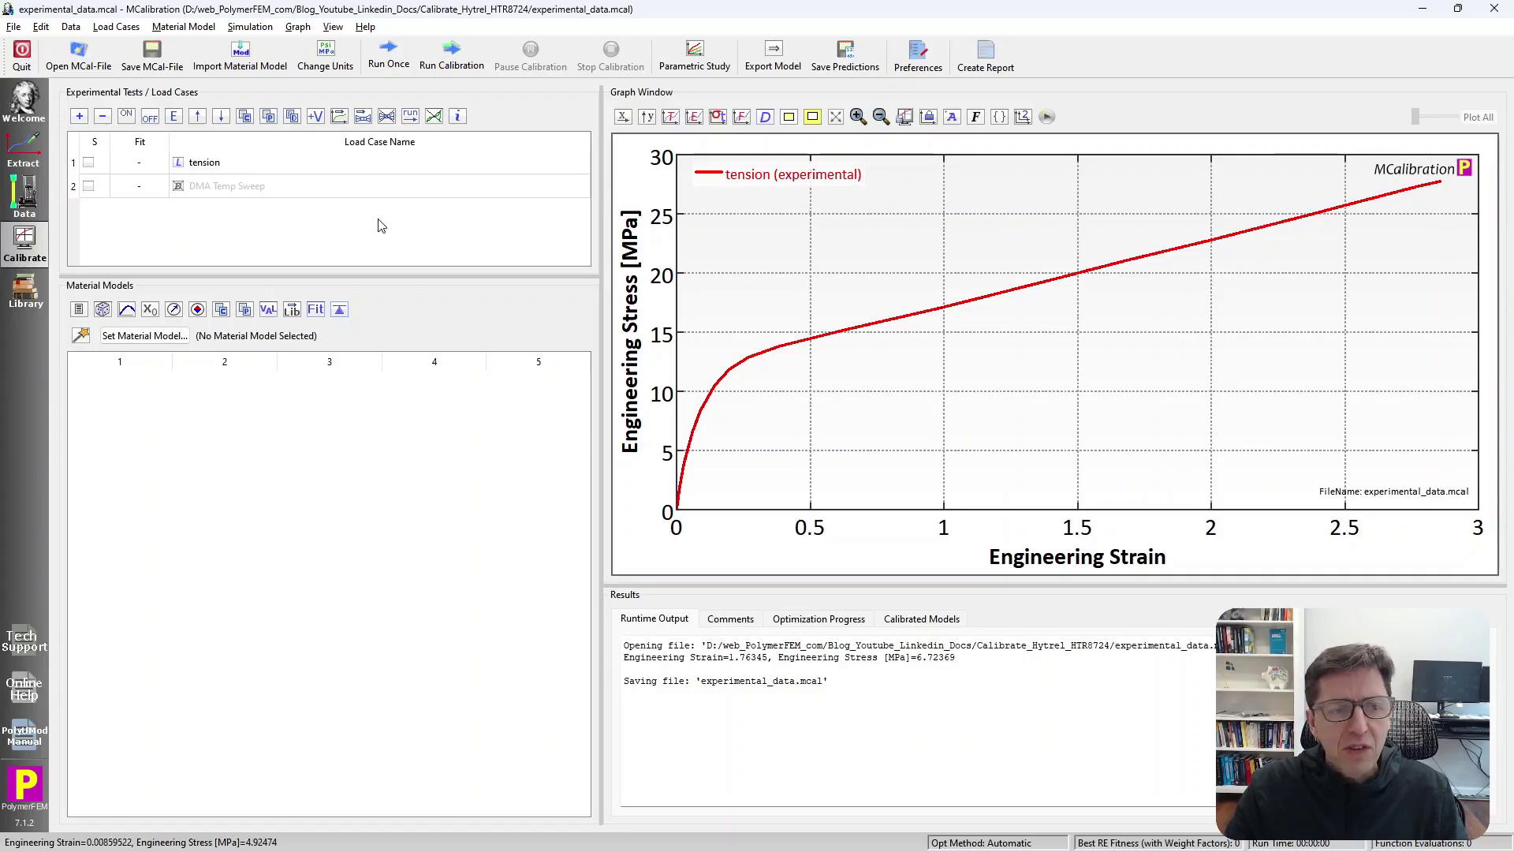
{"action": "left_click", "coordinate": [356, 218]}
Load Calibrate_Tension_EPI.mcal and run its elastic-plastic model once, giving error 0.664
{"action": "left_click", "coordinate": [100, 70]}
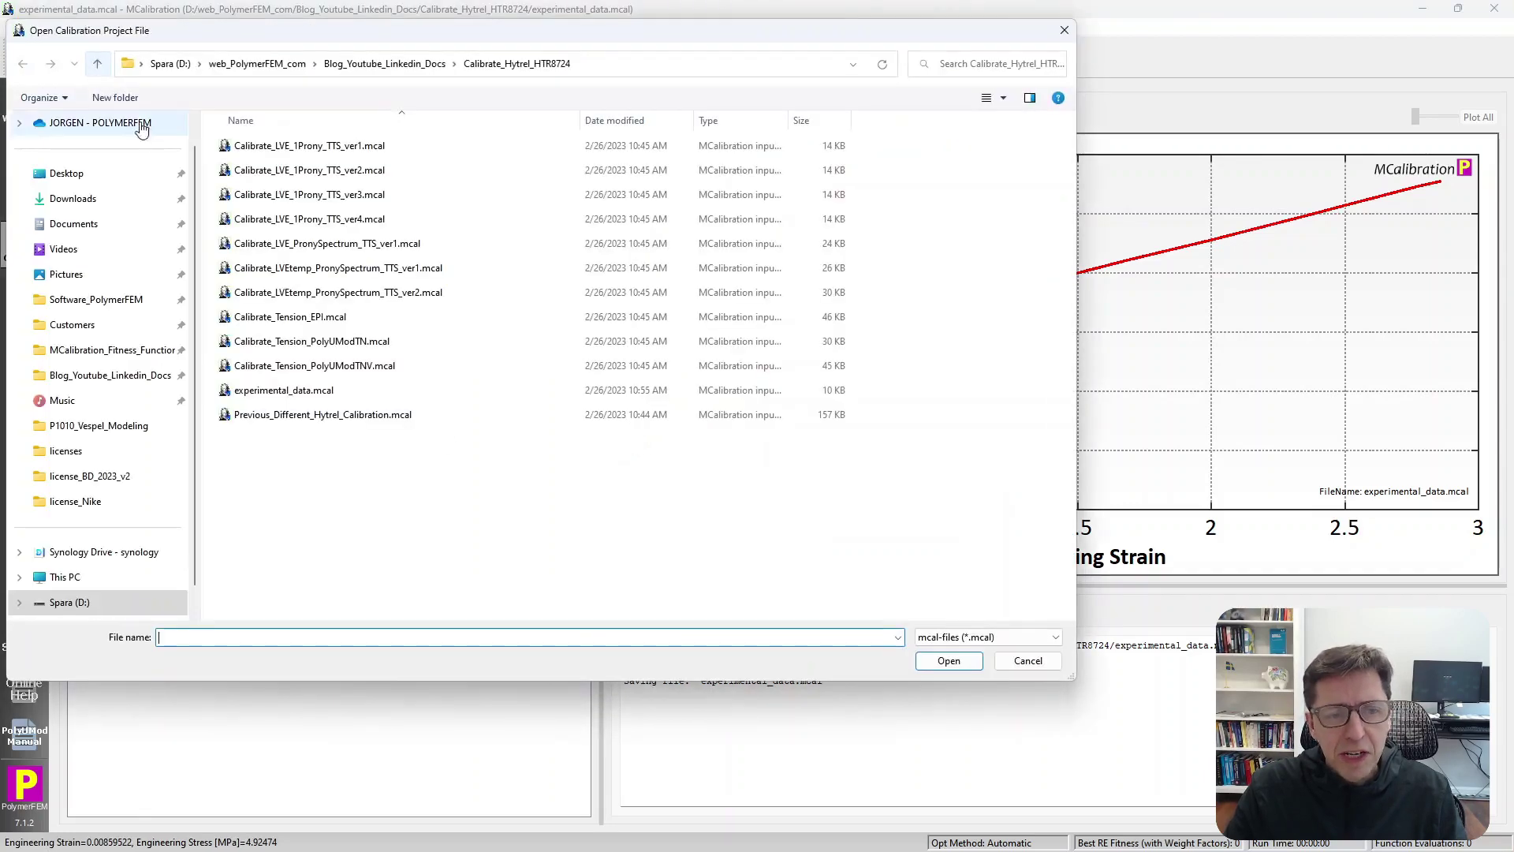
{"action": "double_click", "coordinate": [392, 317]}
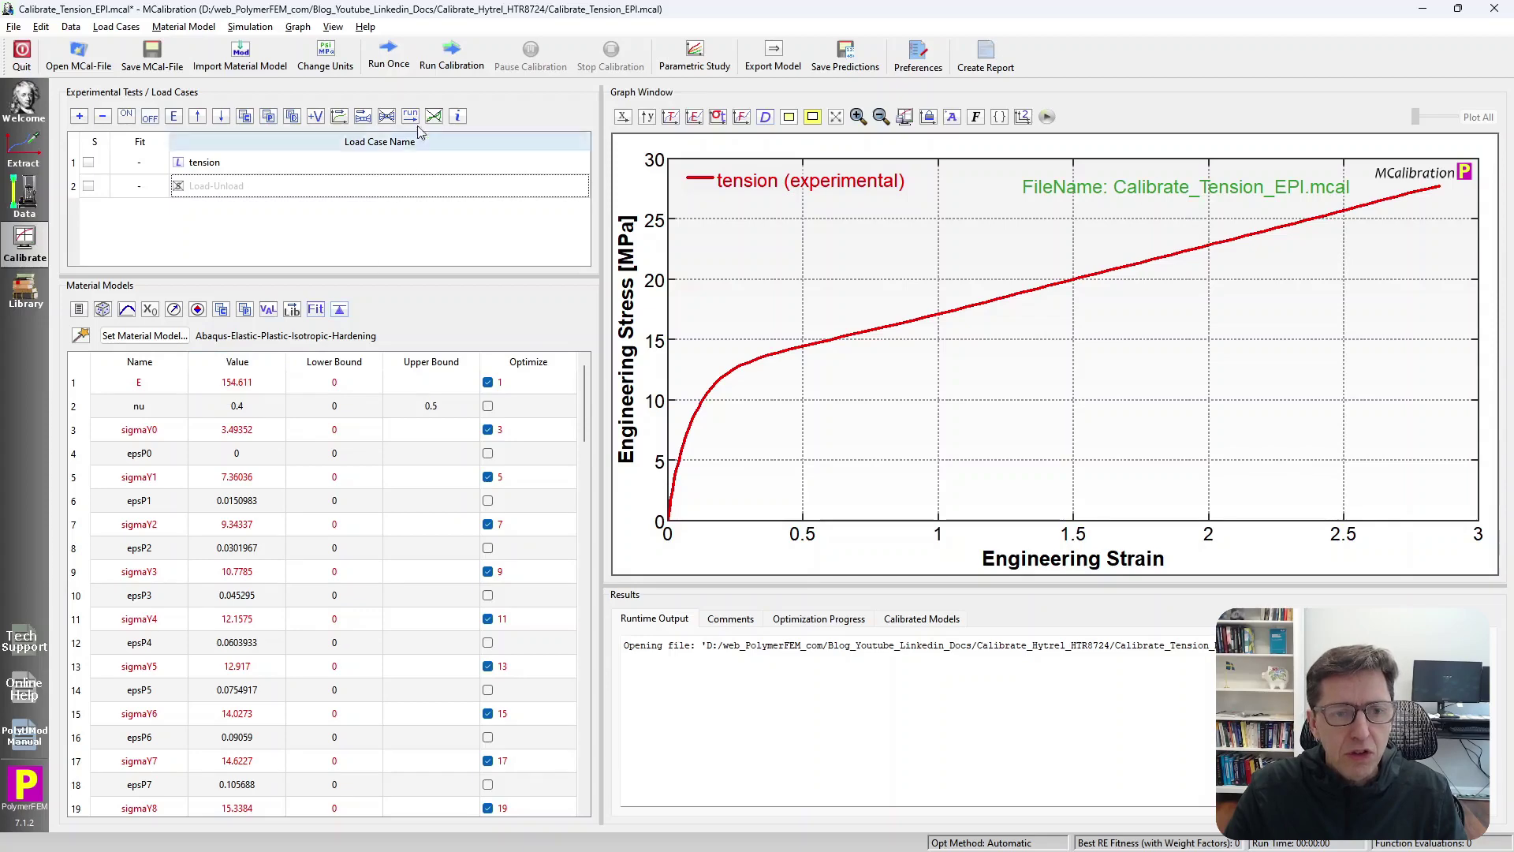
{"action": "left_click", "coordinate": [387, 63]}
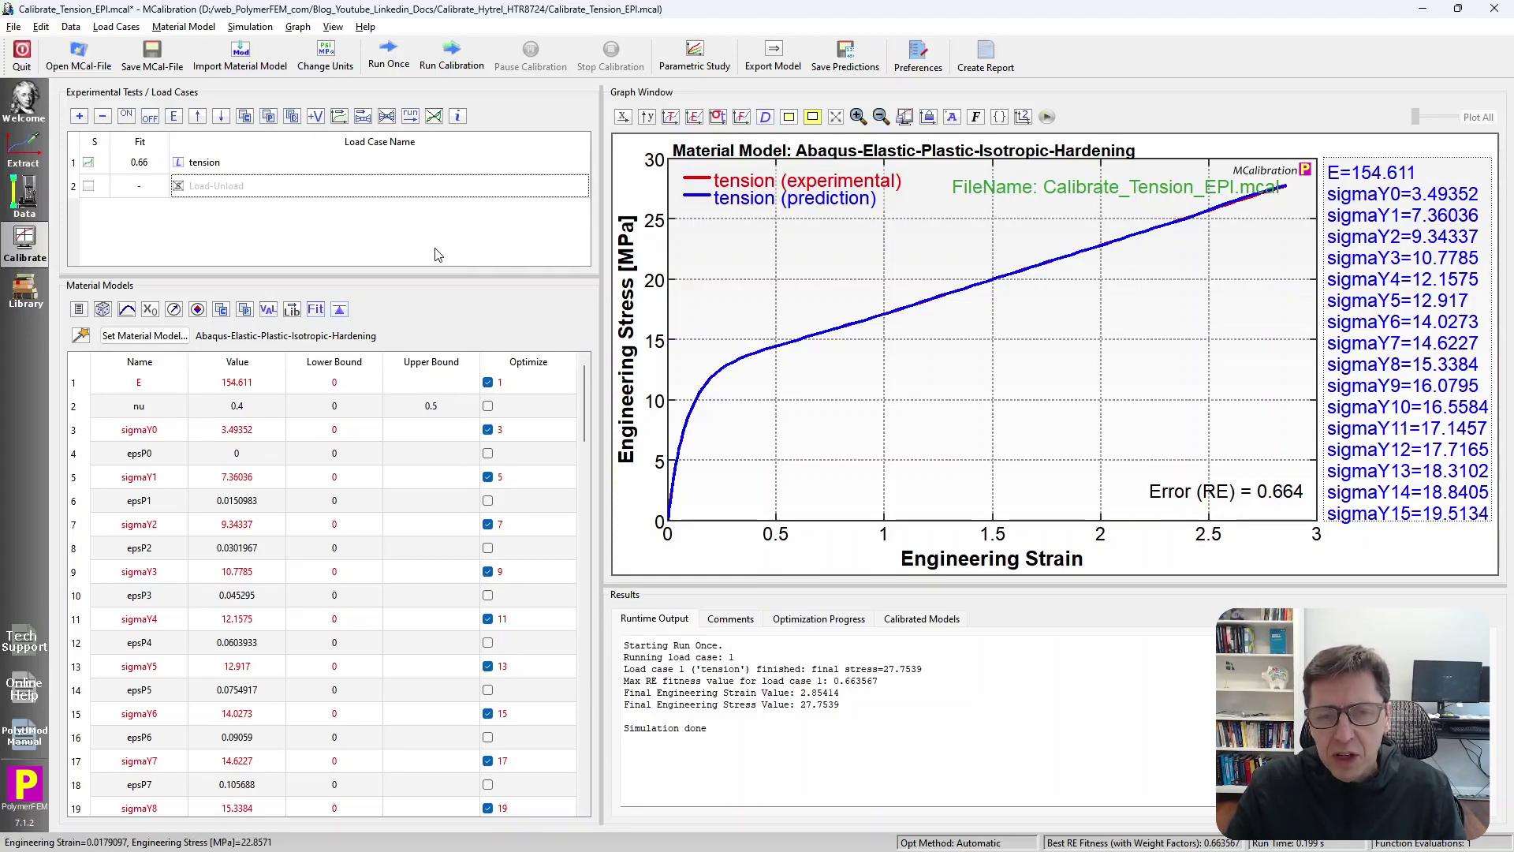
Deactivate tension so Load-Unload is the only active case, and review its loading segments
{"action": "left_click", "coordinate": [287, 195]}
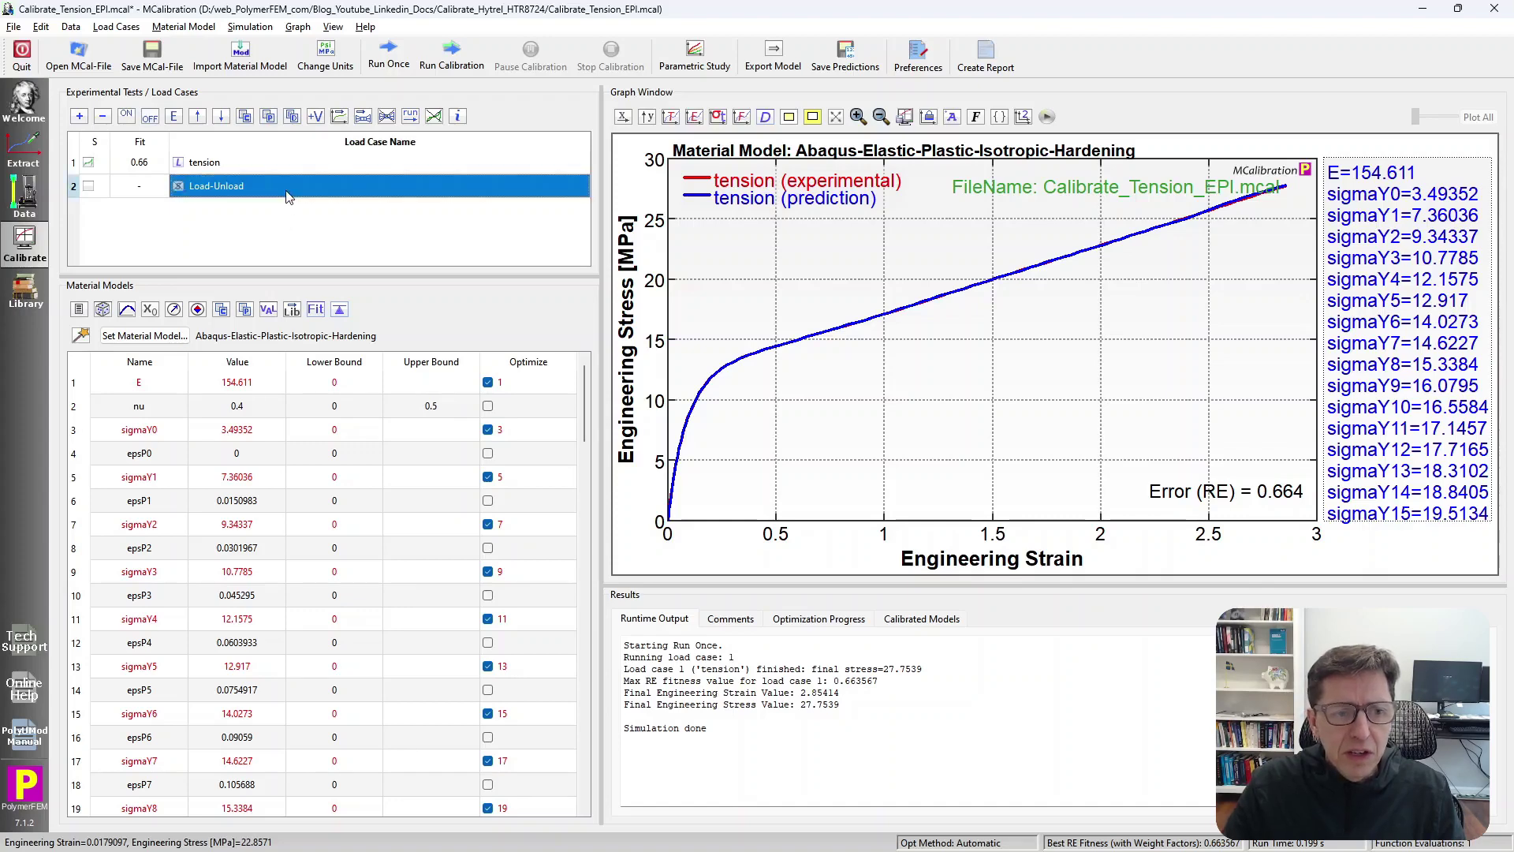
{"action": "mouse_move", "coordinate": [287, 196]}
{"action": "key", "text": "Up"}
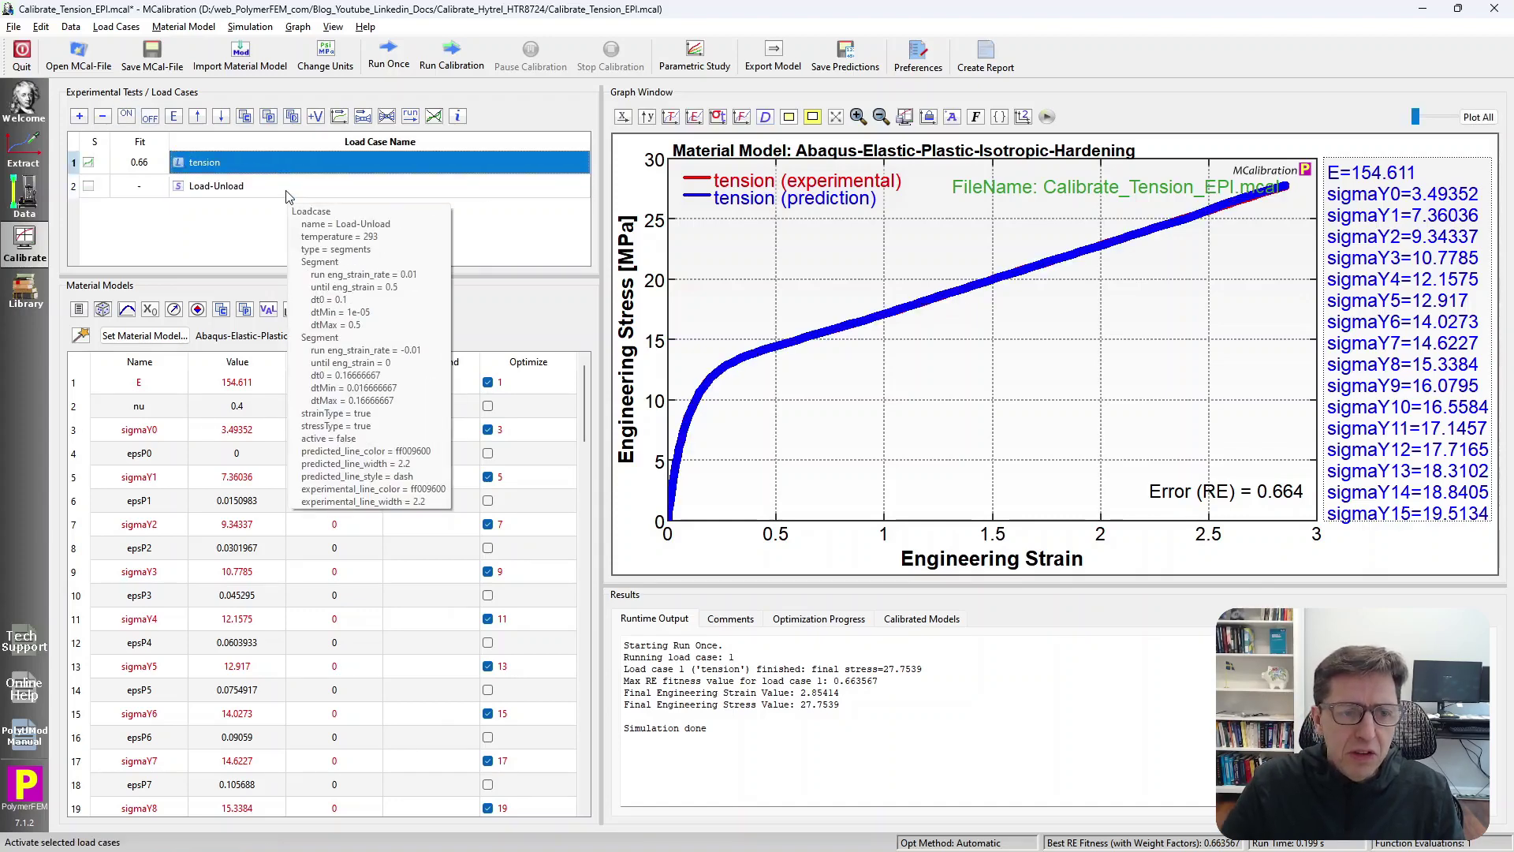
{"action": "double_click", "coordinate": [287, 196]}
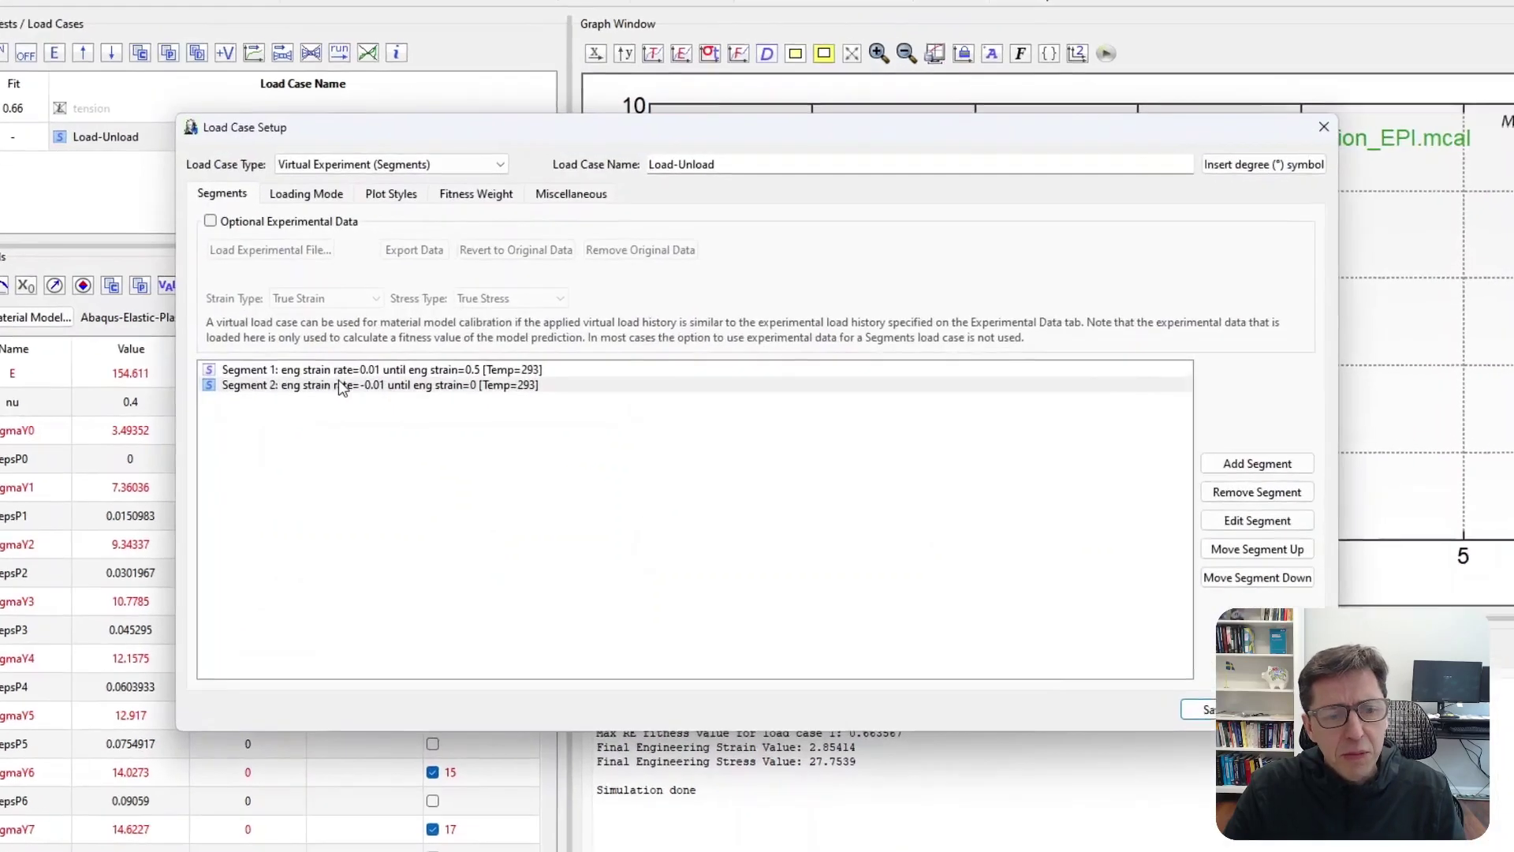
{"action": "left_click", "coordinate": [410, 381]}
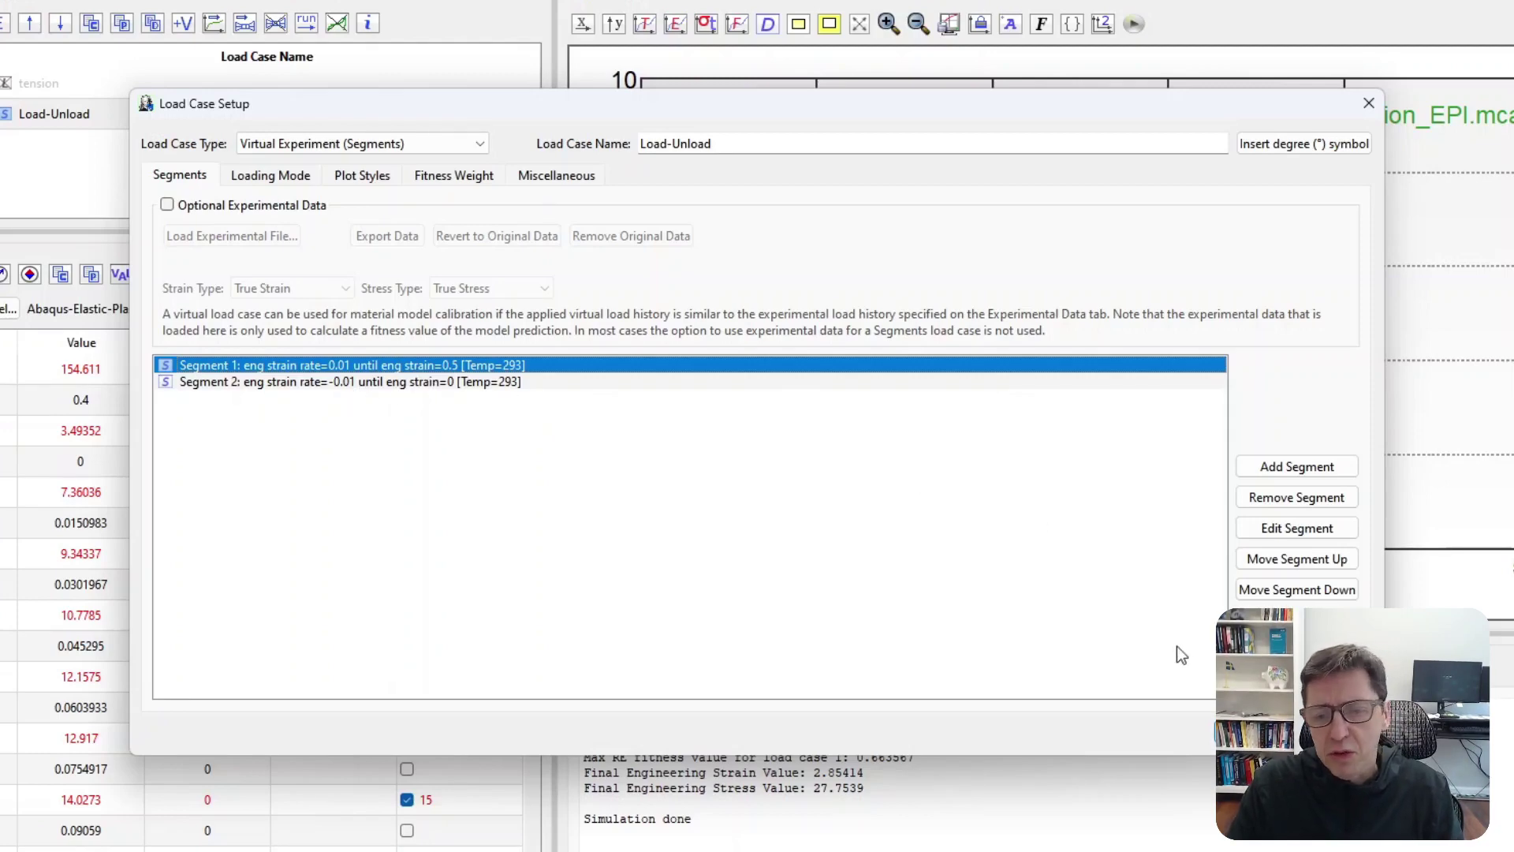
Plot the Load-Unload elastic-plastic prediction, then bring up PolymerFEM's Hytrel Material Modeling article
{"action": "left_click", "coordinate": [1277, 726]}
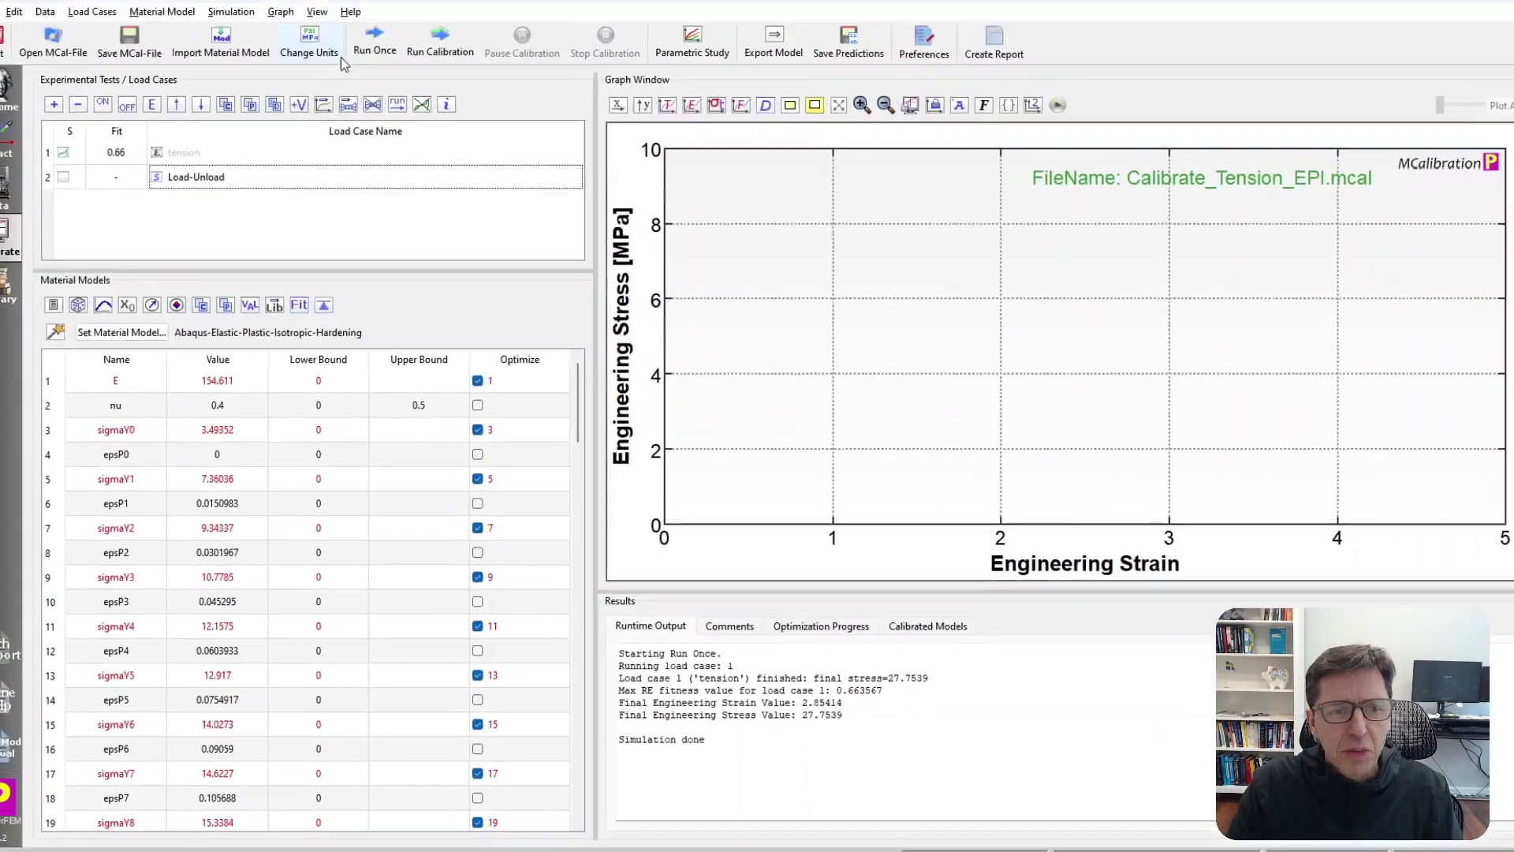
{"action": "left_click", "coordinate": [389, 56]}
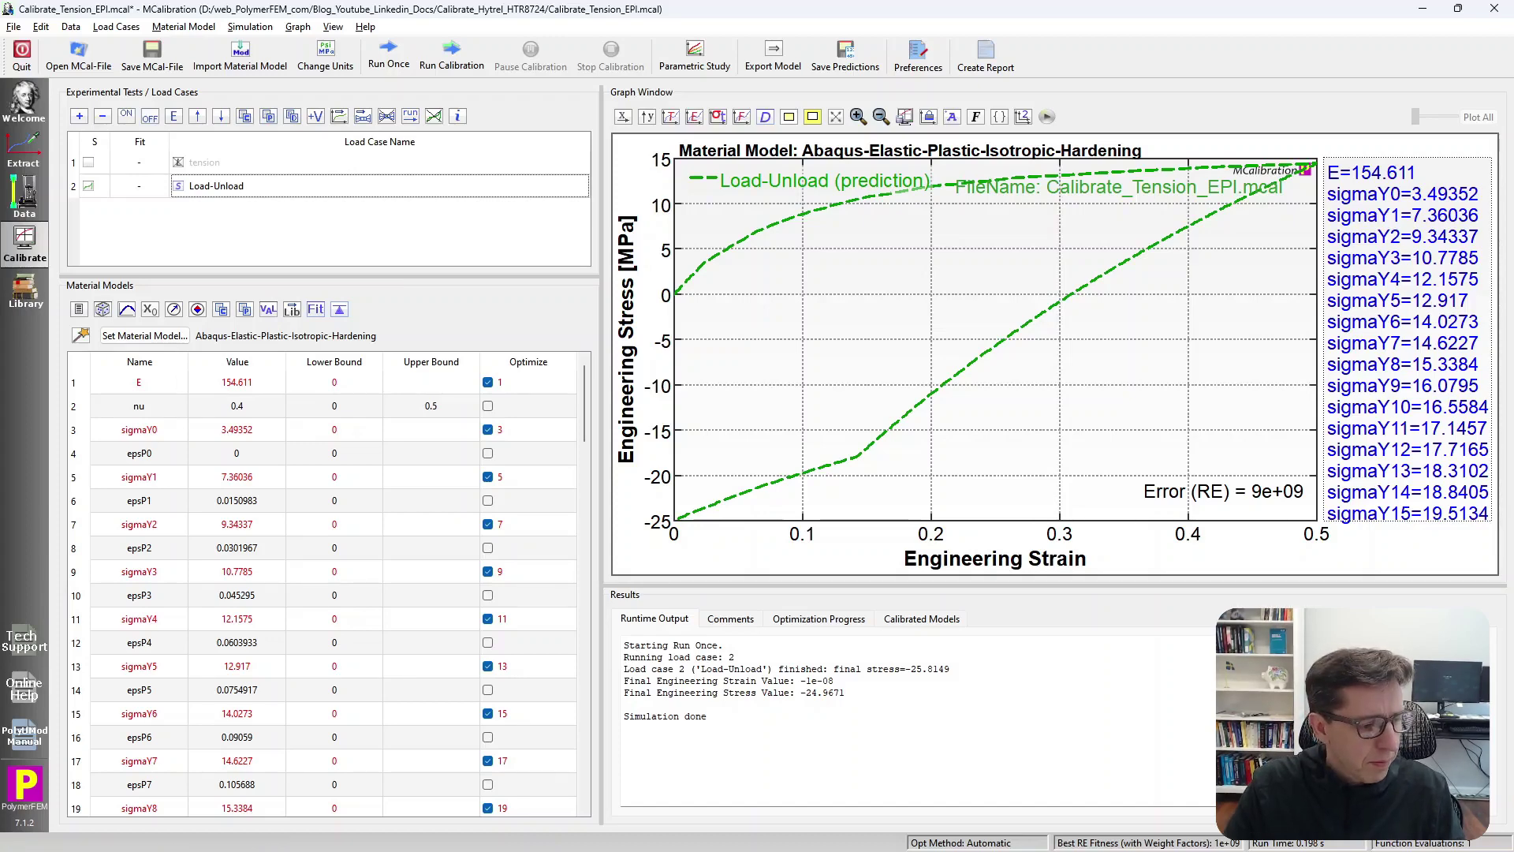
{"action": "key", "text": "alt+Tab"}
{"action": "left_click", "coordinate": [662, 12]}
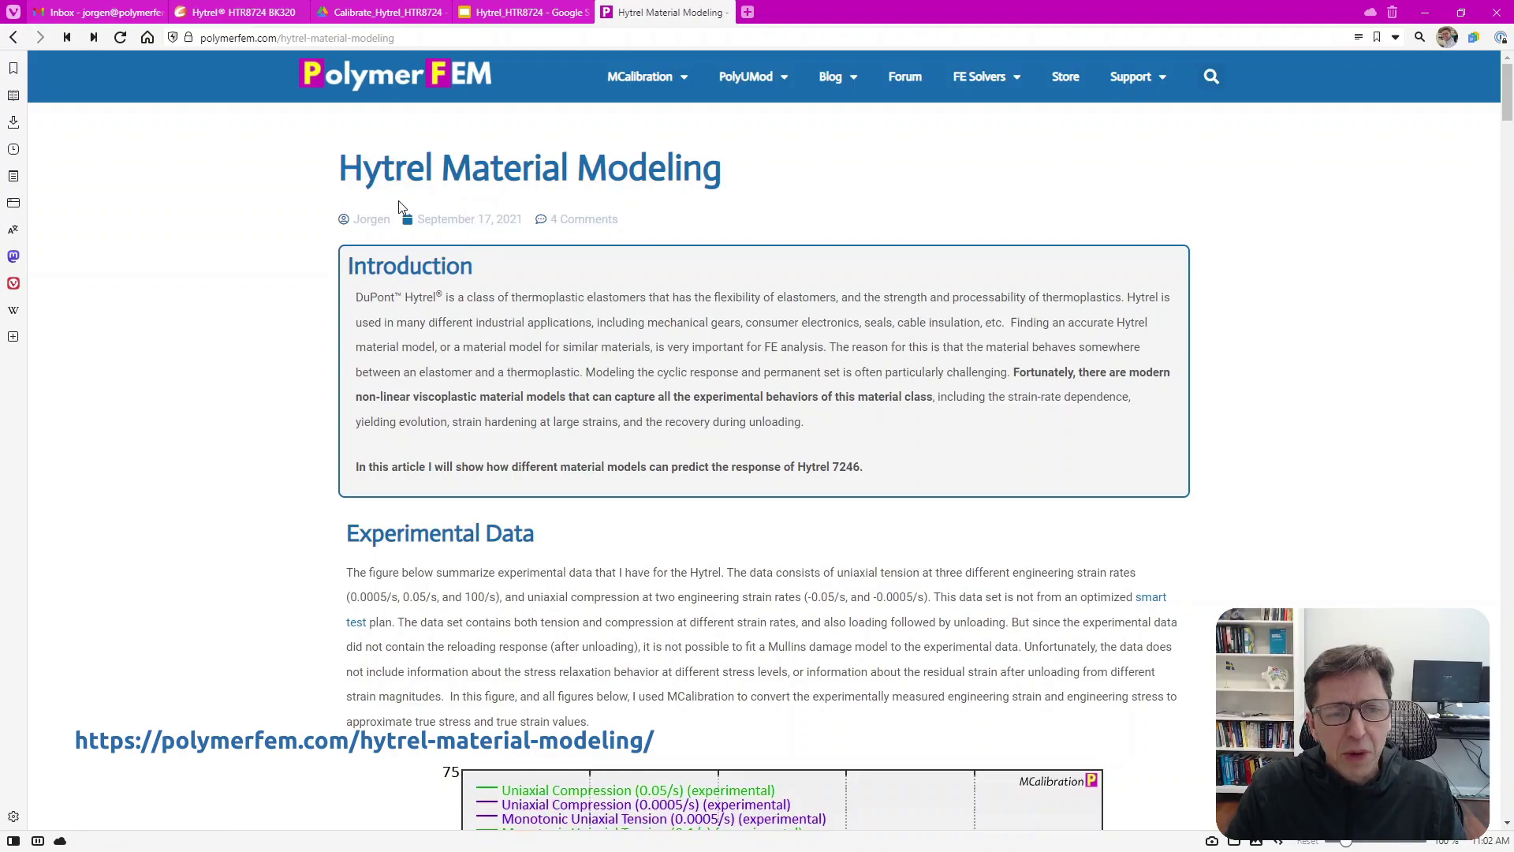
Scroll the Hytrel article down to the Three Network model results, then return to MCalibration
{"action": "scroll", "coordinate": [406, 415], "scroll_direction": "down", "scroll_amount": 6}
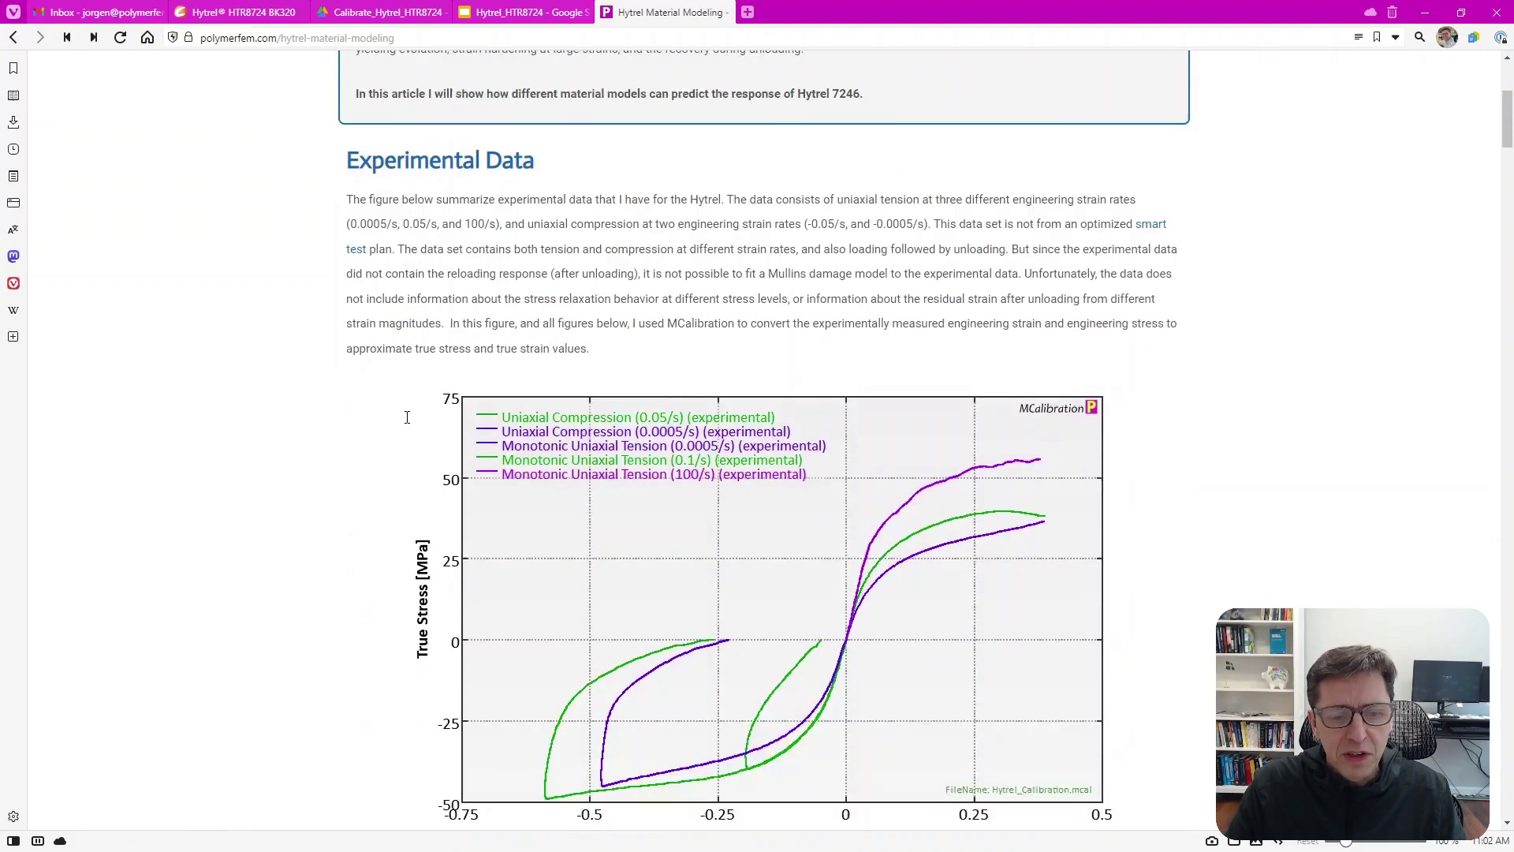
{"action": "scroll", "coordinate": [405, 416], "scroll_direction": "up", "scroll_amount": 6}
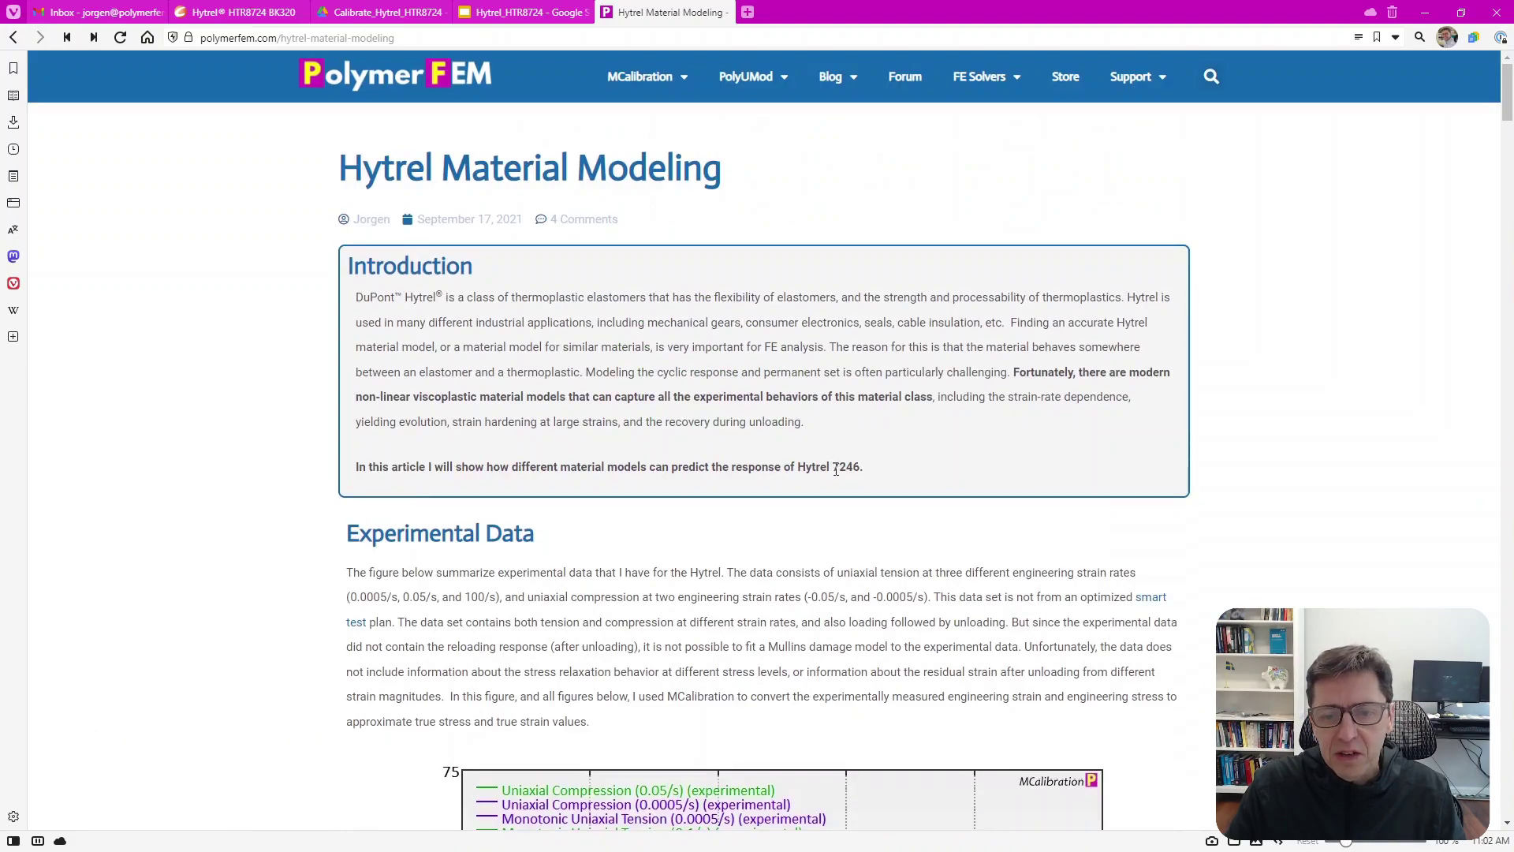
{"action": "left_click_drag", "start_coordinate": [833, 466], "coordinate": [864, 466]}
{"action": "scroll", "coordinate": [1242, 518], "scroll_direction": "down", "scroll_amount": 5}
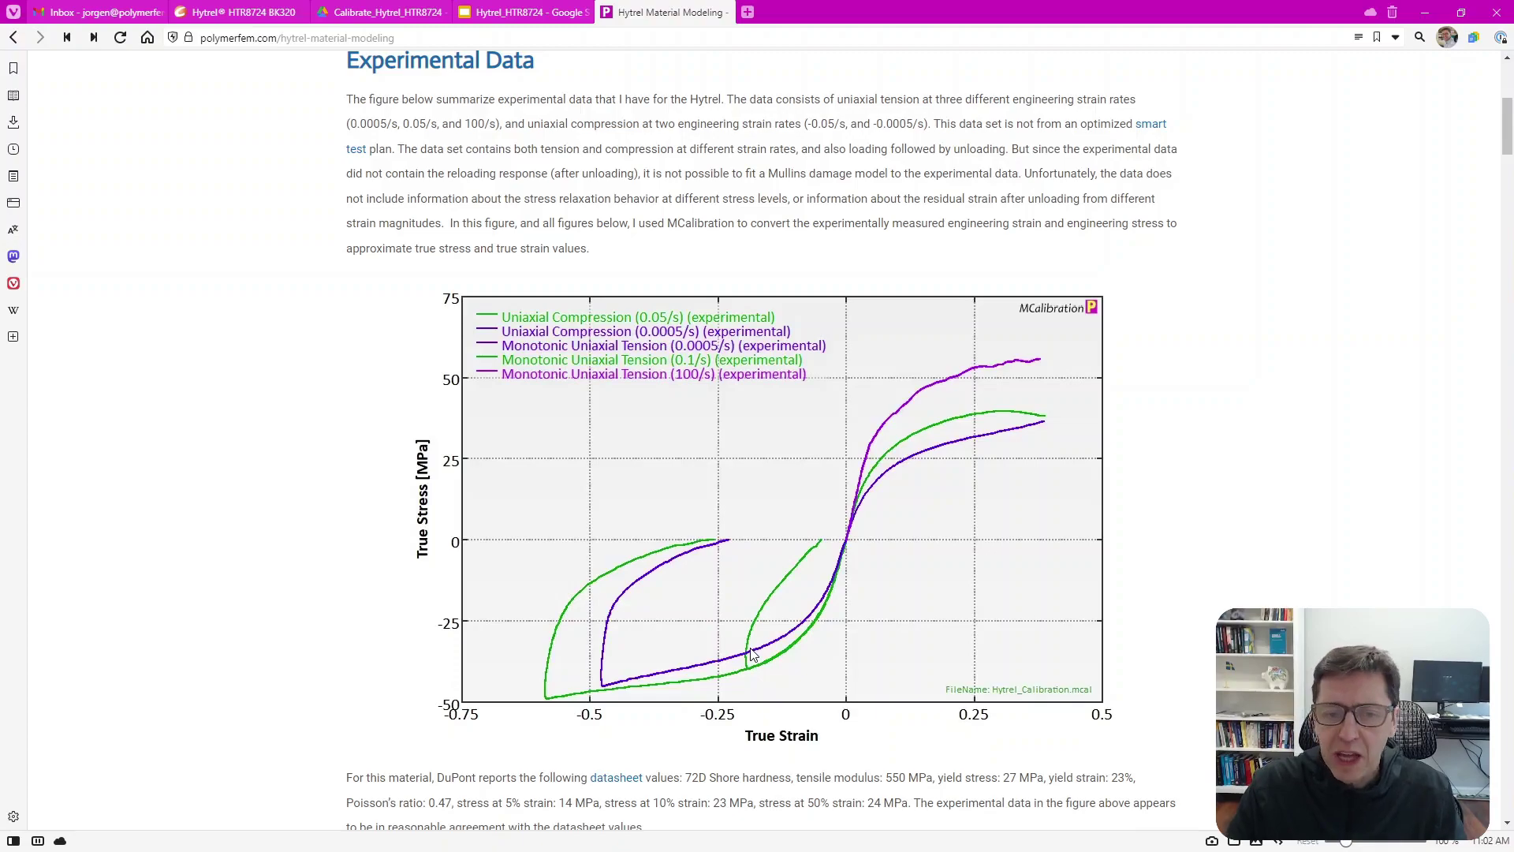
{"action": "scroll", "coordinate": [753, 655], "scroll_direction": "down", "scroll_amount": 9}
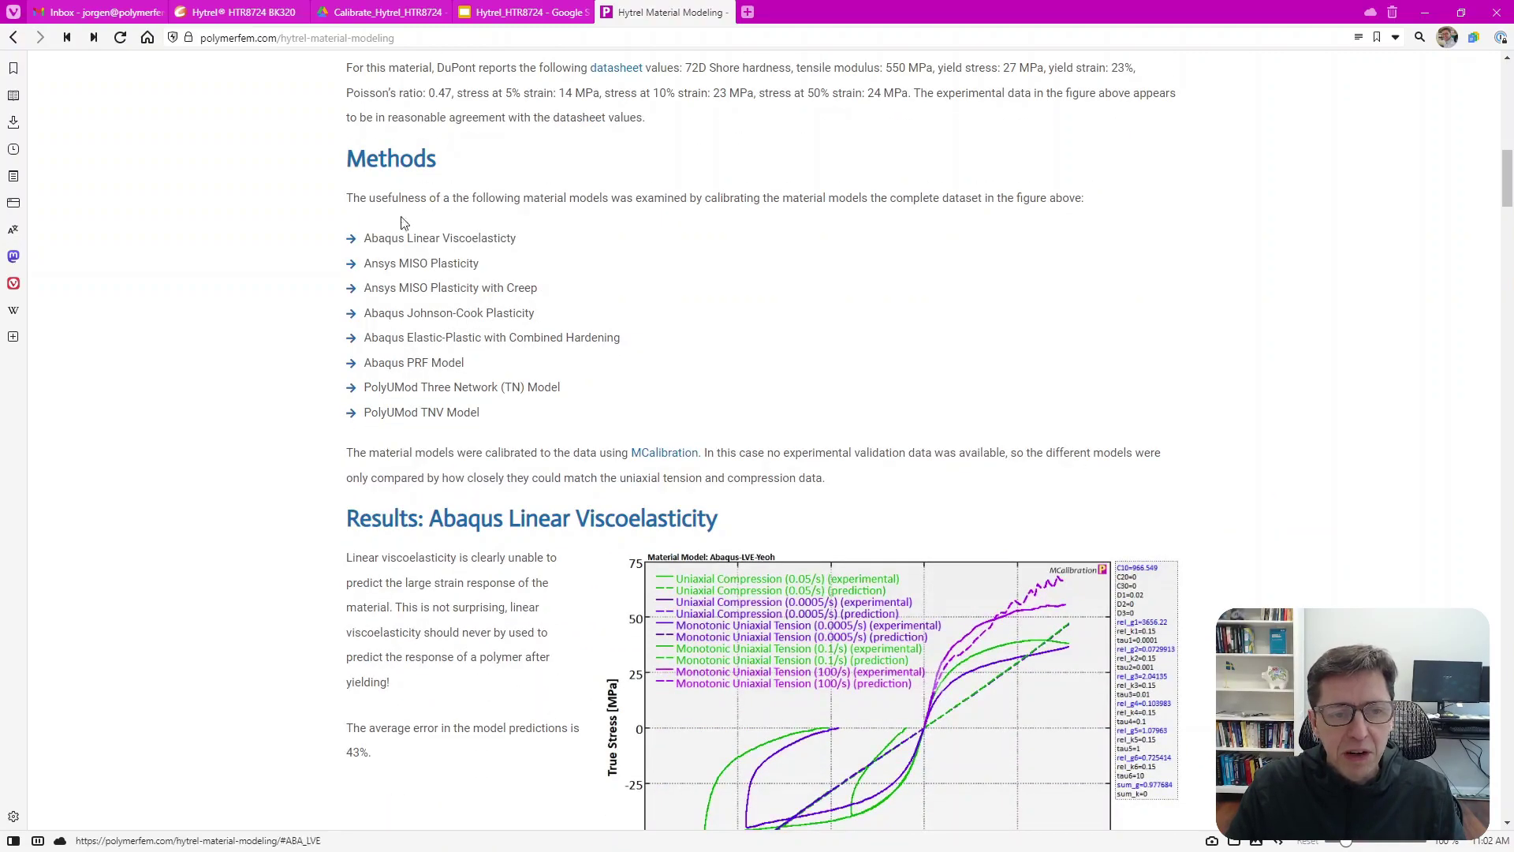
{"action": "scroll", "coordinate": [671, 351], "scroll_direction": "down", "scroll_amount": 9}
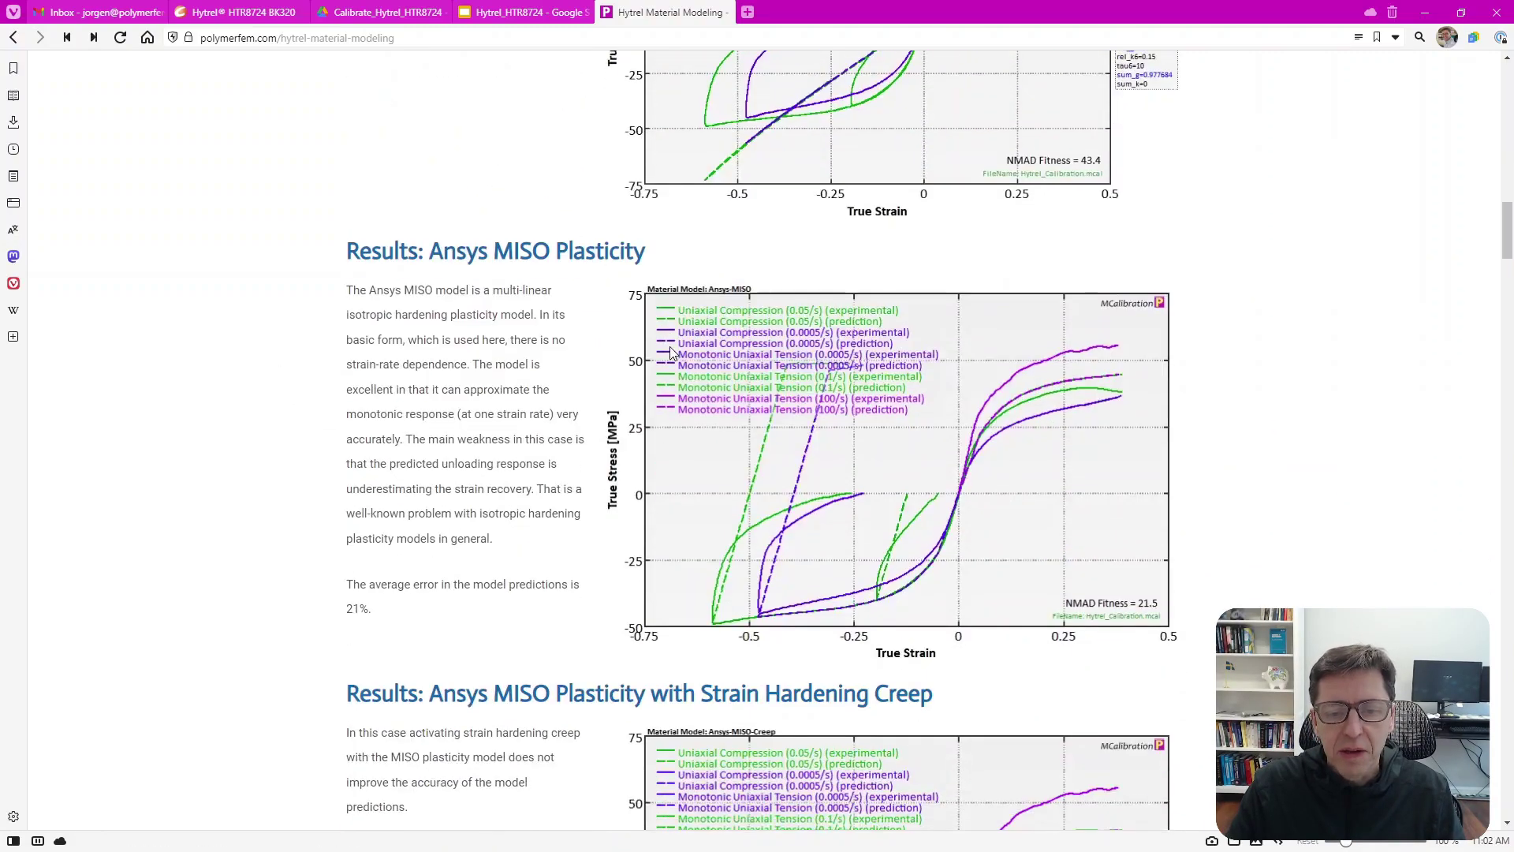
{"action": "scroll", "coordinate": [671, 351], "scroll_direction": "down", "scroll_amount": 4}
{"action": "scroll", "coordinate": [663, 358], "scroll_direction": "up", "scroll_amount": 3}
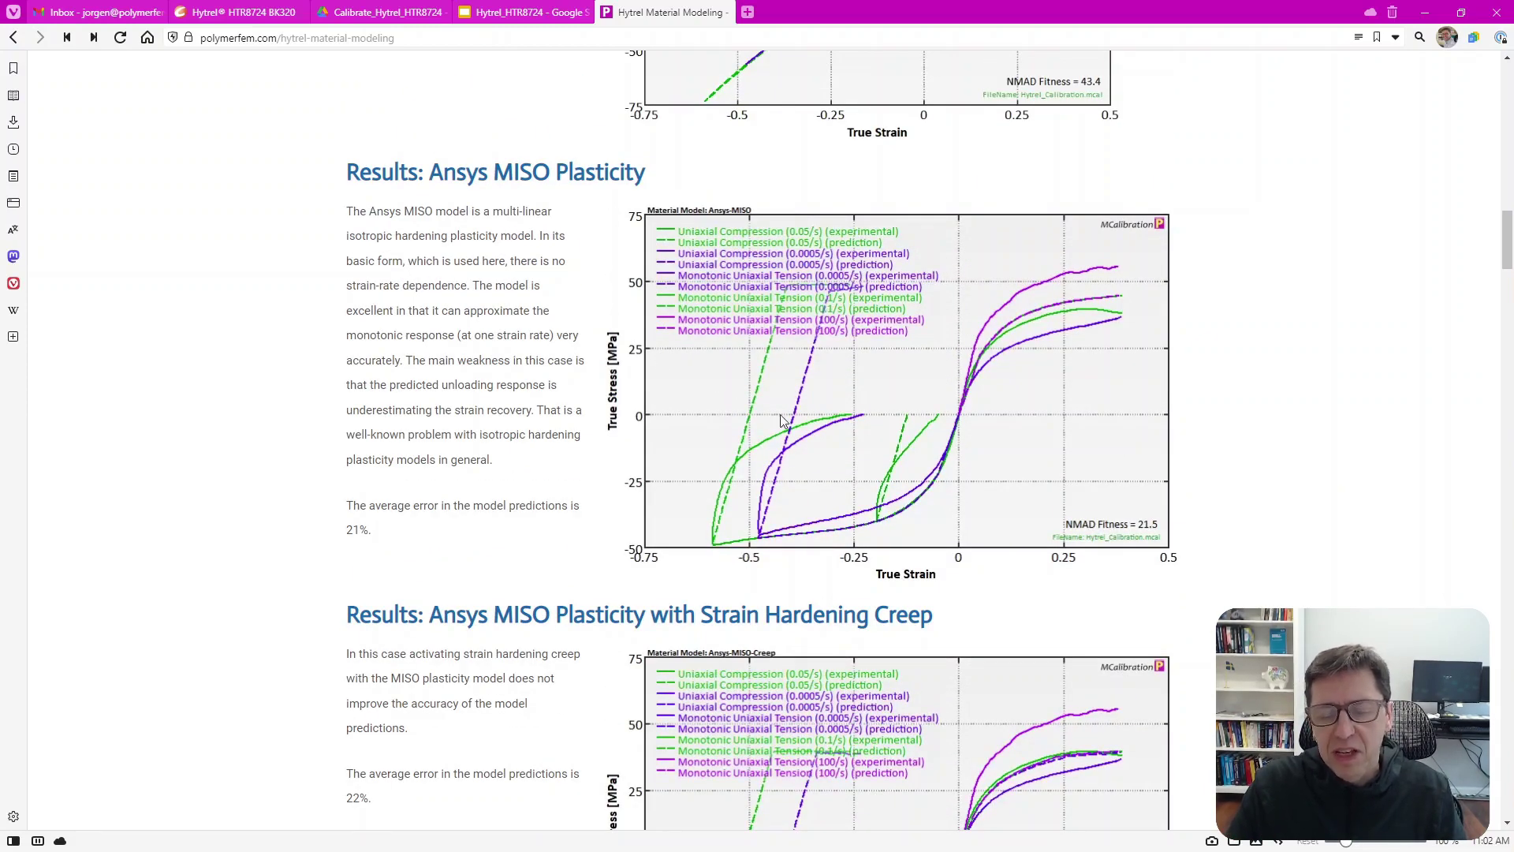
{"action": "scroll", "coordinate": [789, 494], "scroll_direction": "down", "scroll_amount": 5}
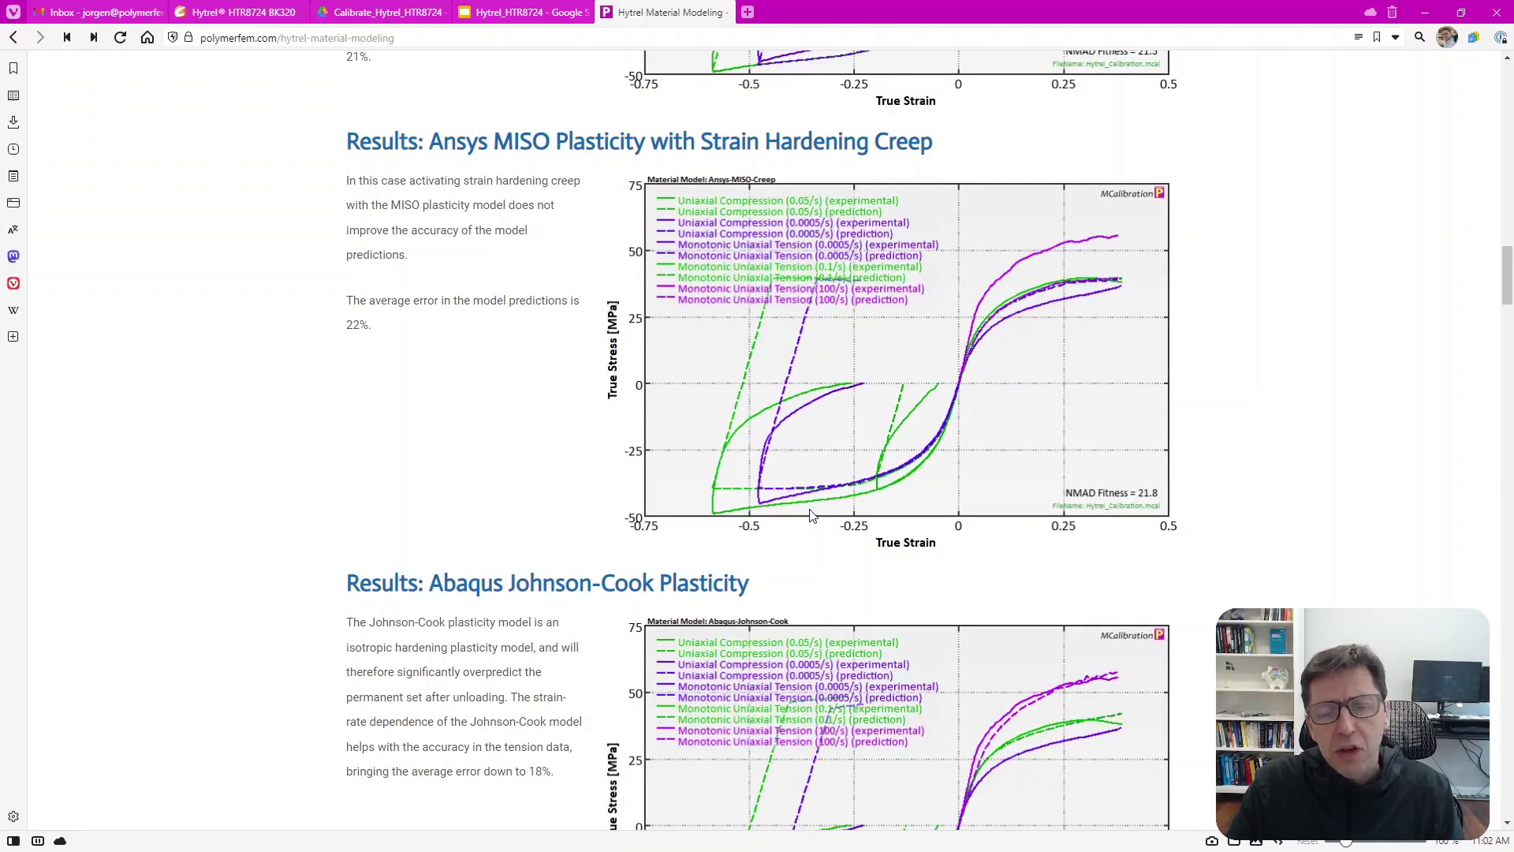
{"action": "scroll", "coordinate": [812, 515], "scroll_direction": "down", "scroll_amount": 4}
{"action": "scroll", "coordinate": [813, 516], "scroll_direction": "down", "scroll_amount": 6}
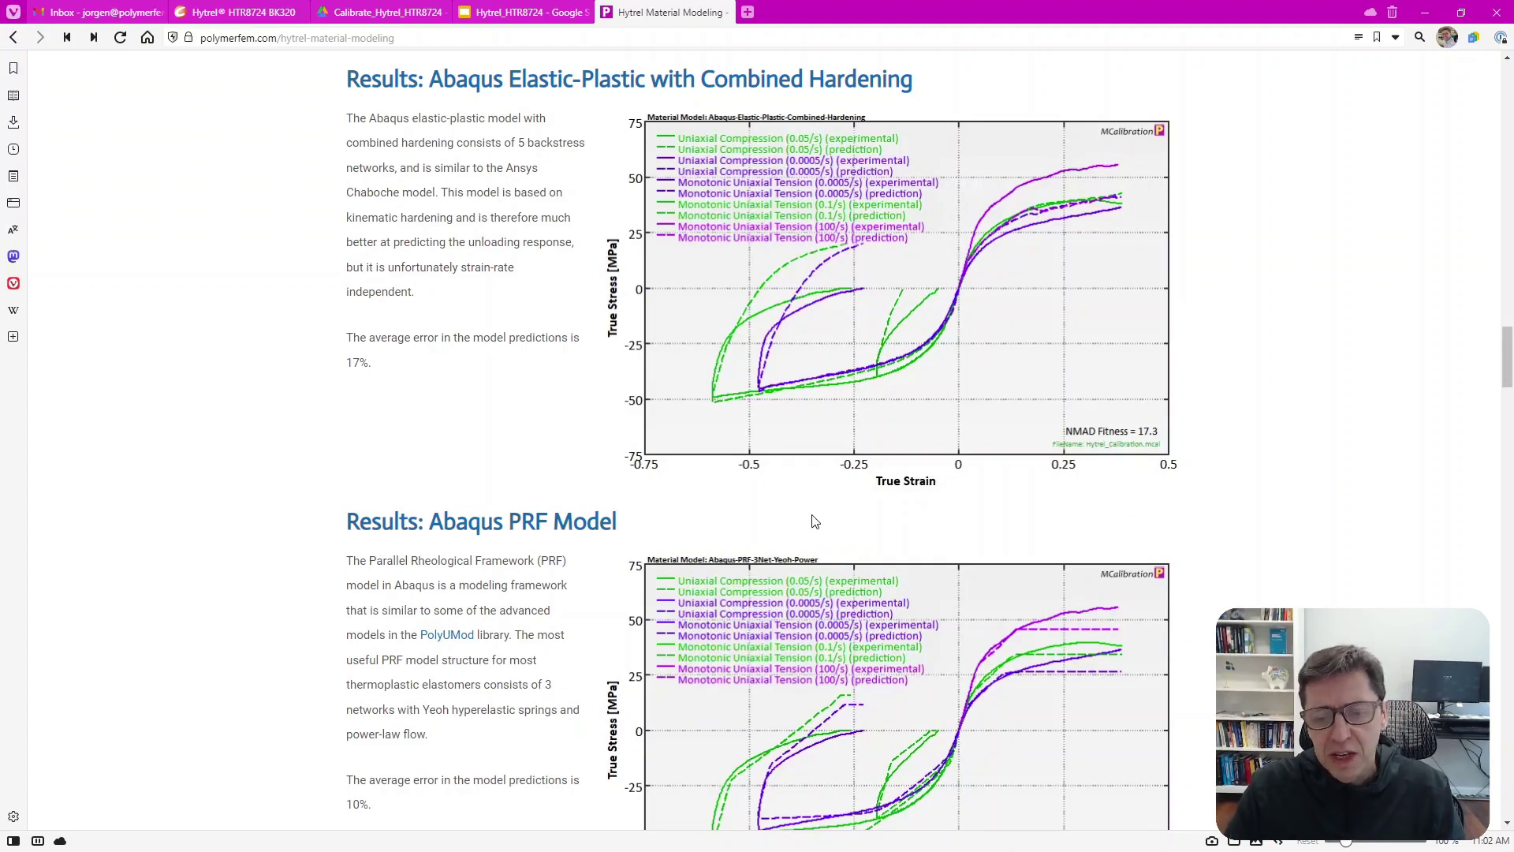
{"action": "scroll", "coordinate": [814, 521], "scroll_direction": "down", "scroll_amount": 5}
{"action": "scroll", "coordinate": [814, 522], "scroll_direction": "down", "scroll_amount": 3}
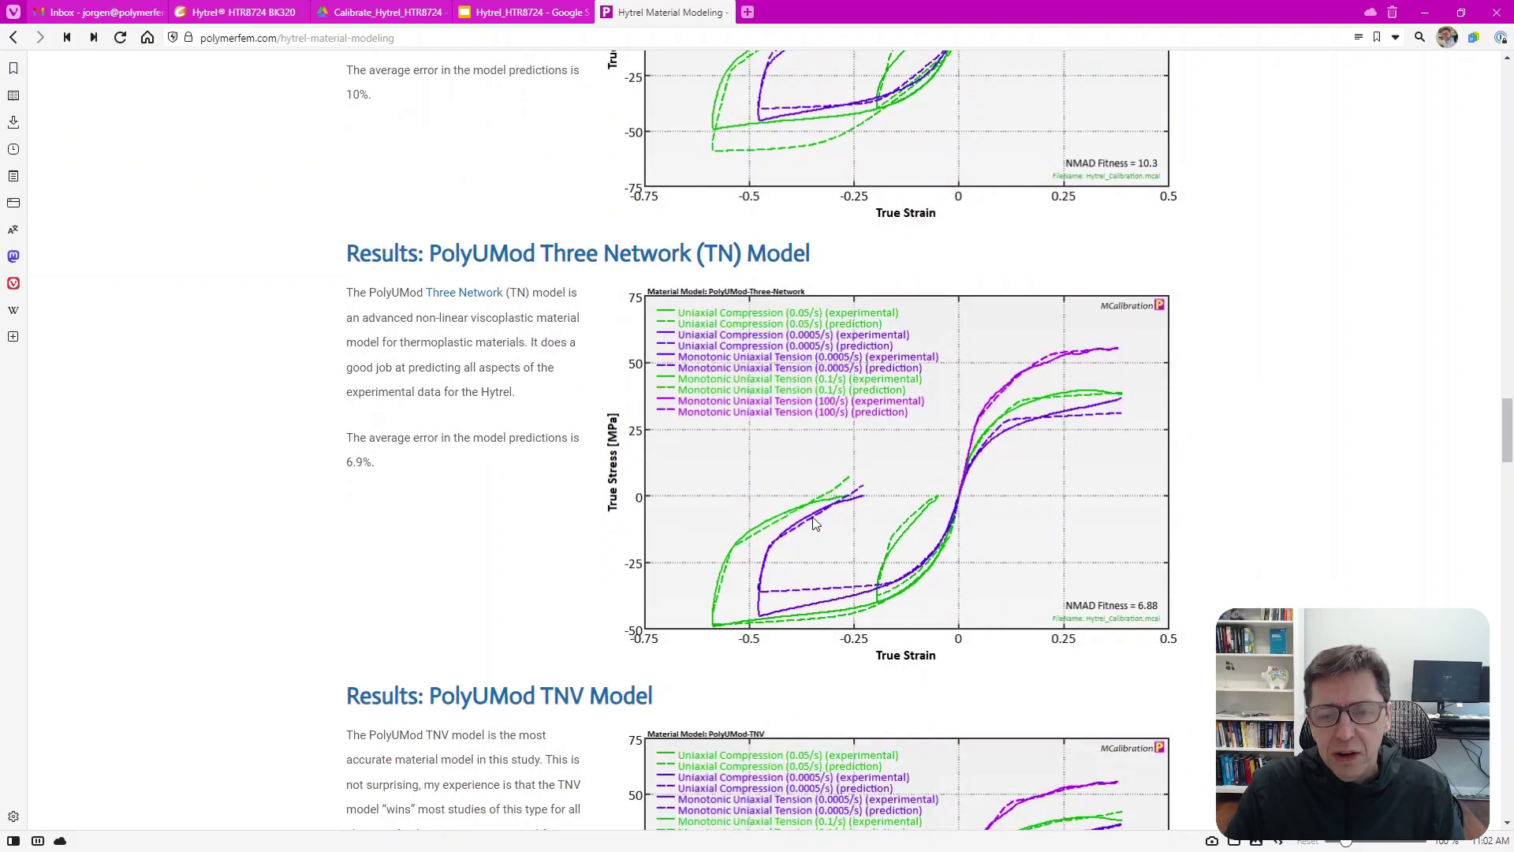
{"action": "scroll", "coordinate": [815, 523], "scroll_direction": "down", "scroll_amount": 2}
{"action": "scroll", "coordinate": [732, 593], "scroll_direction": "up", "scroll_amount": 2}
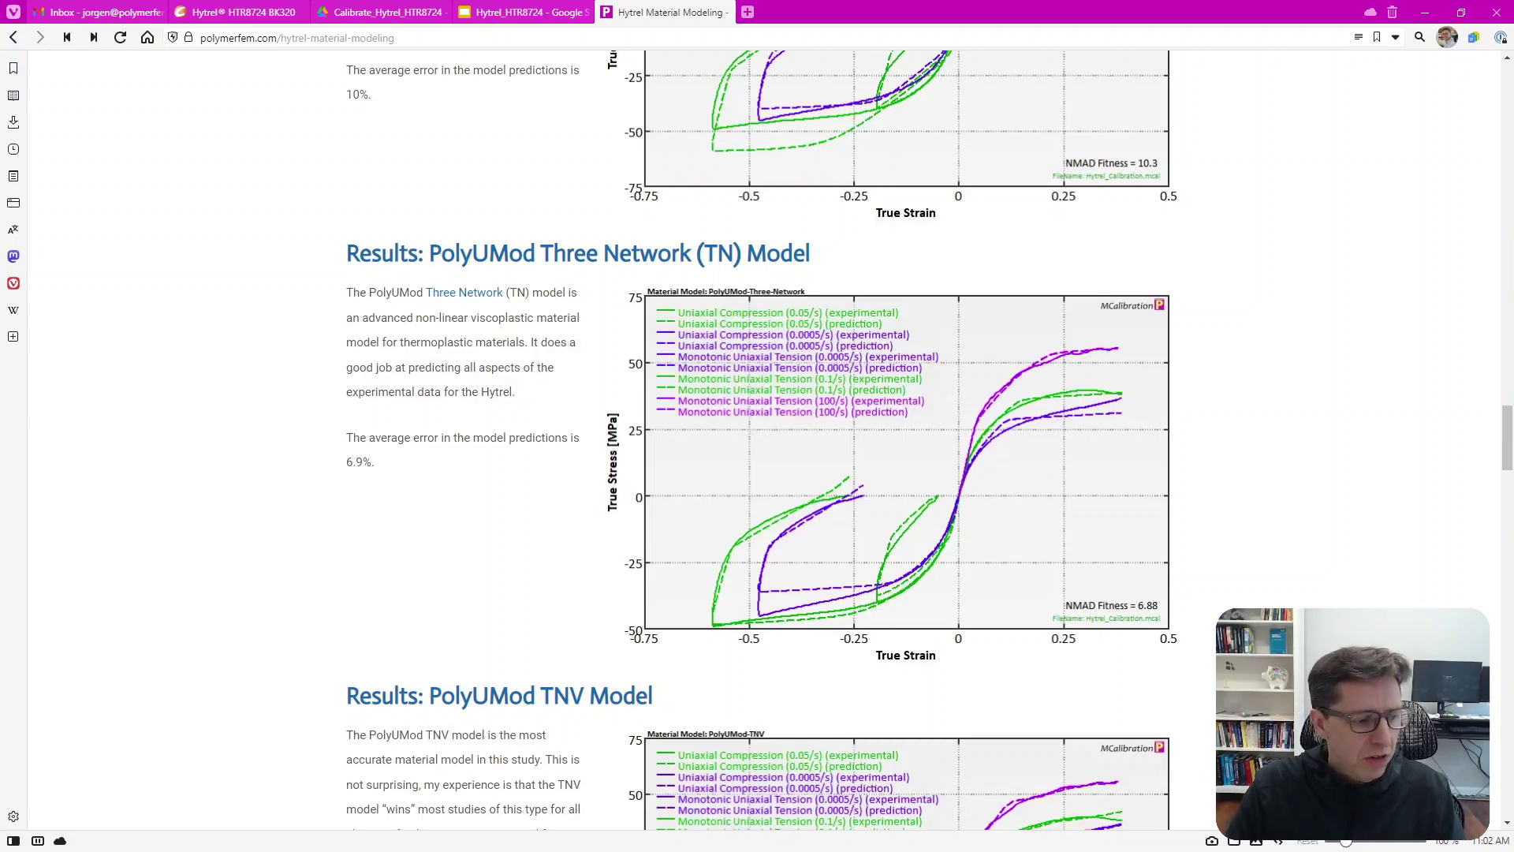
{"action": "key", "text": "alt+Tab"}
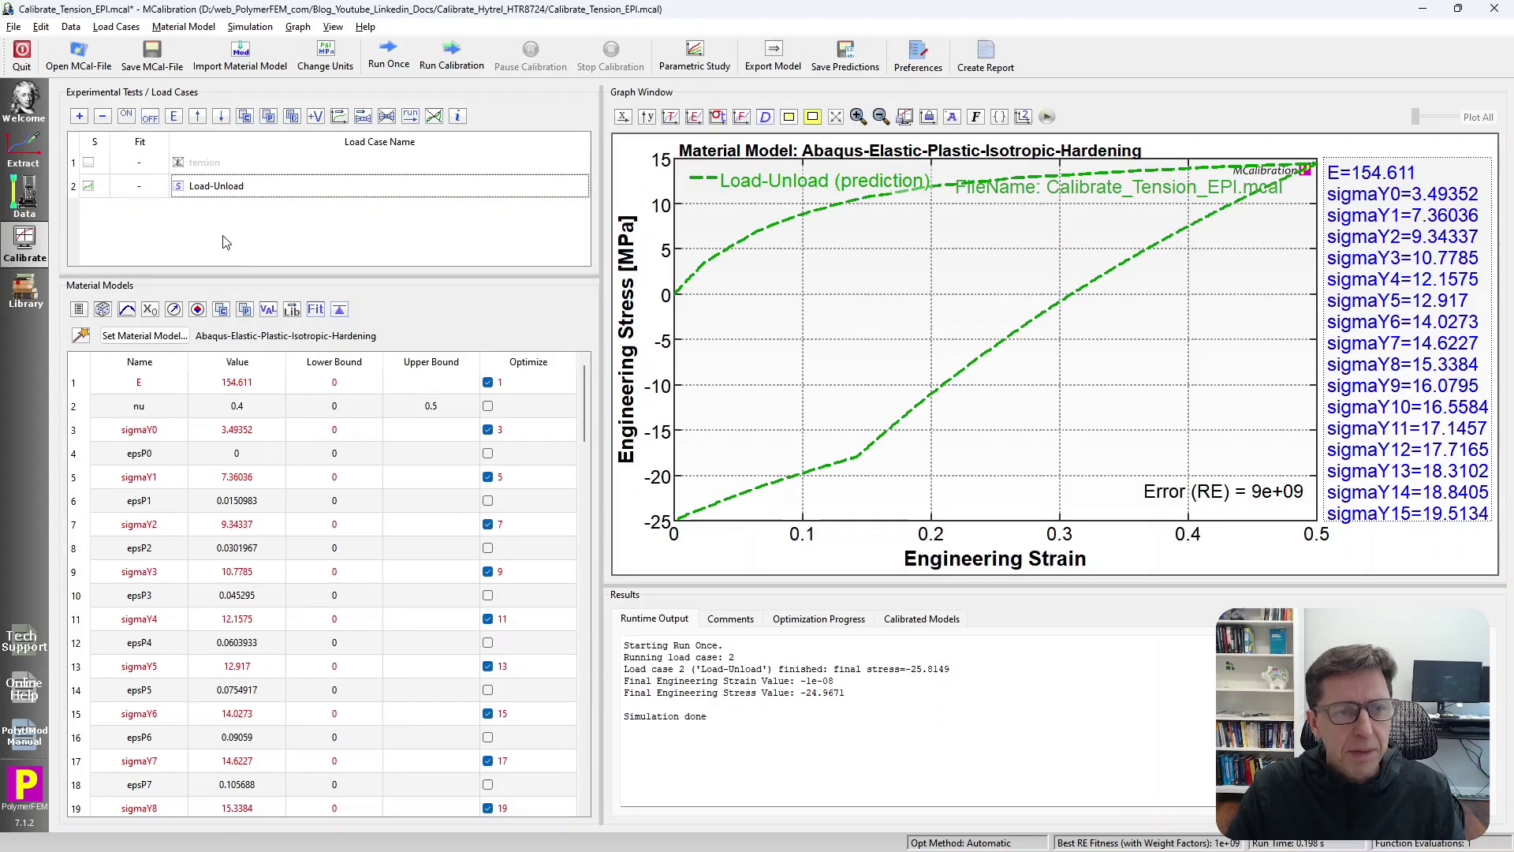
Save the project under the new name new.mcal
{"action": "key", "text": "alt+f"}
{"action": "key", "text": "Down"}
{"action": "key", "text": "Down"}
{"action": "key", "text": "Down"}
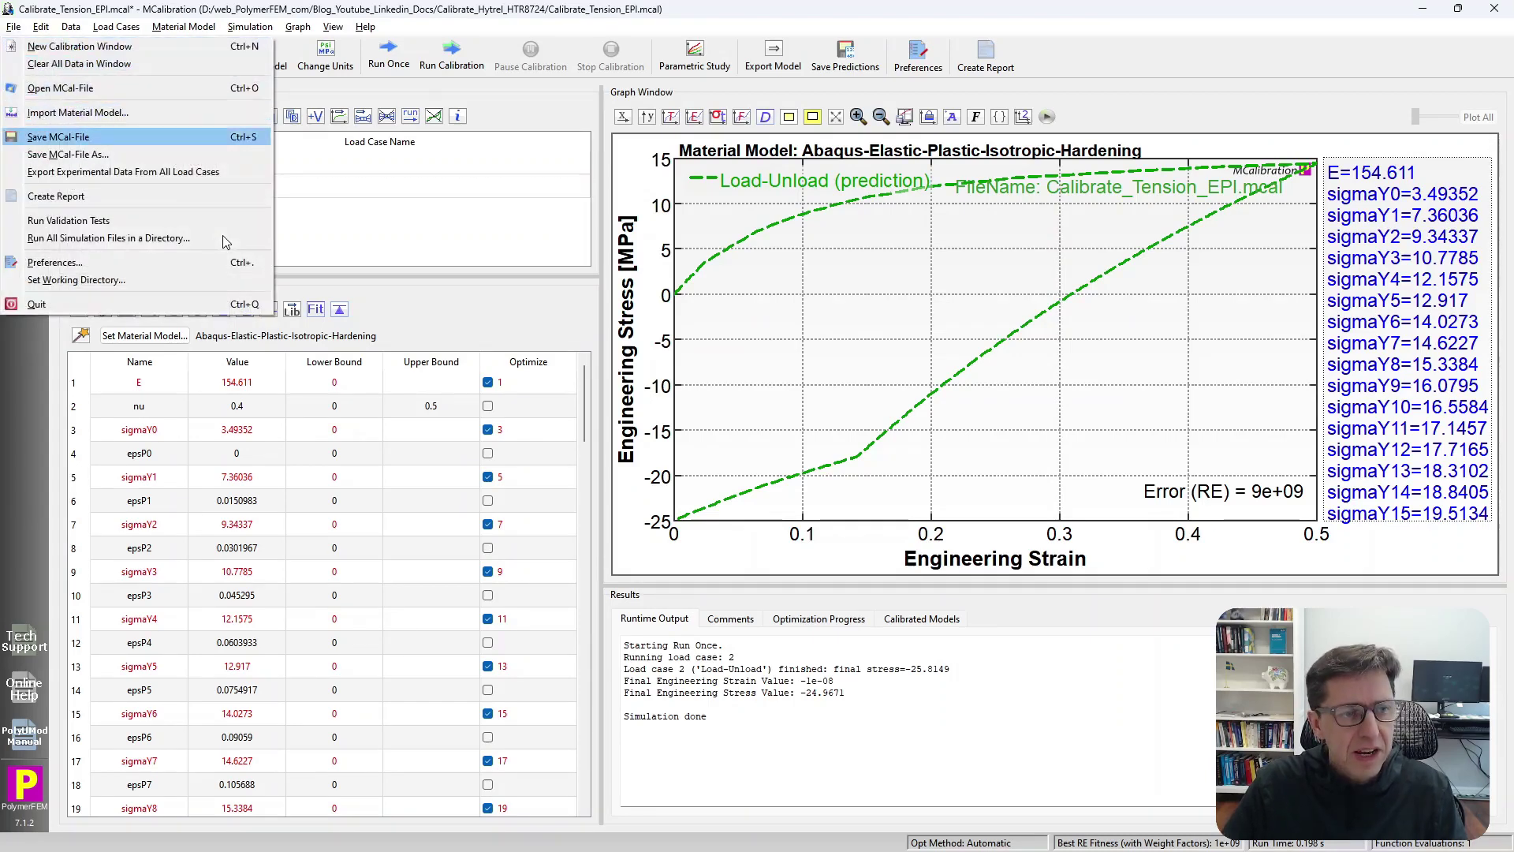
{"action": "key", "text": "Return"}
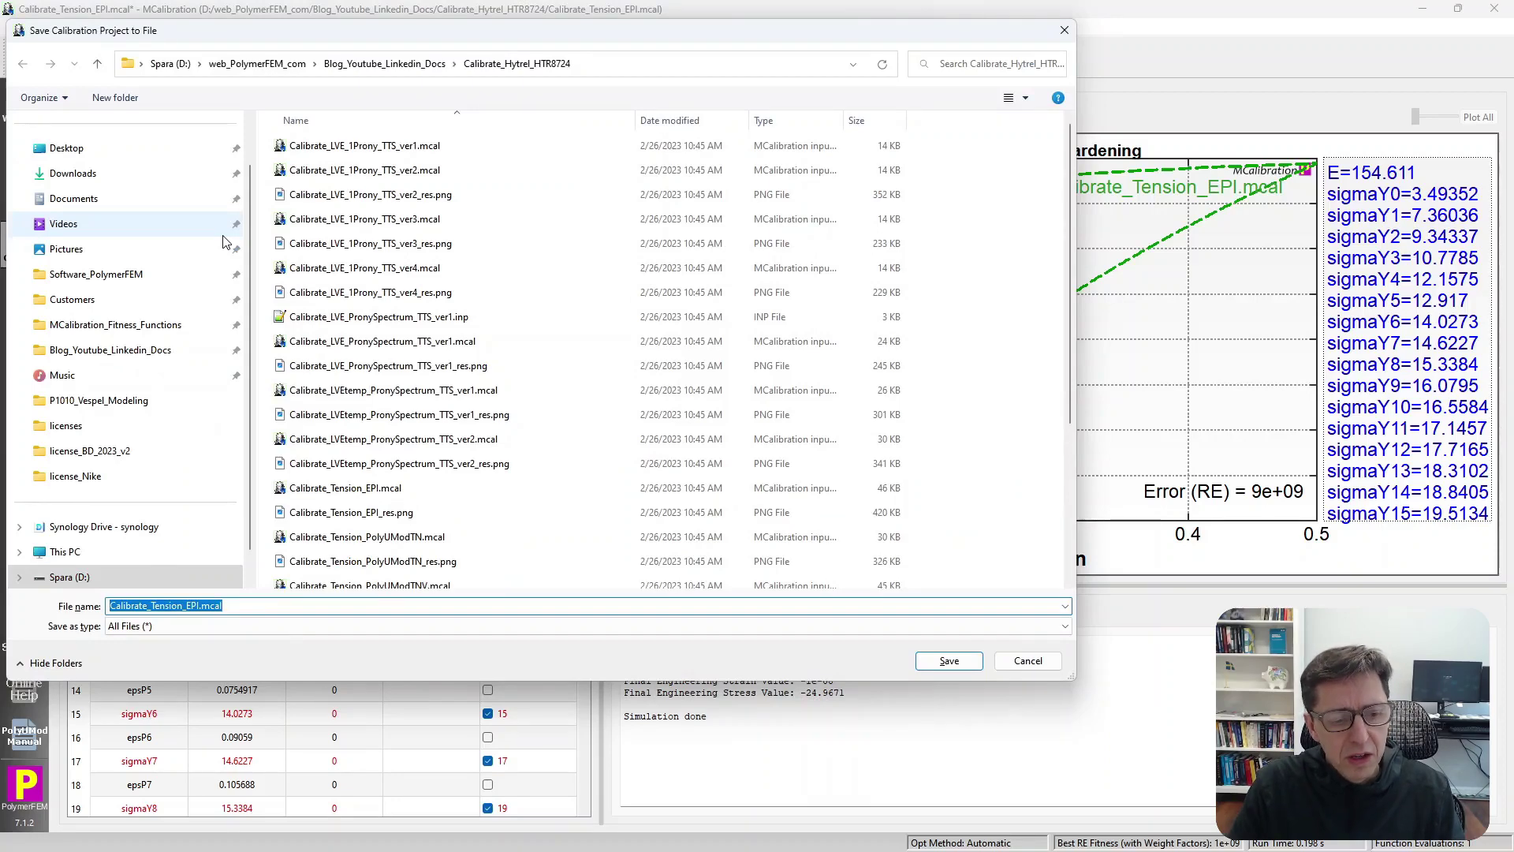
{"action": "type", "text": "new"}
{"action": "key", "text": "Return"}
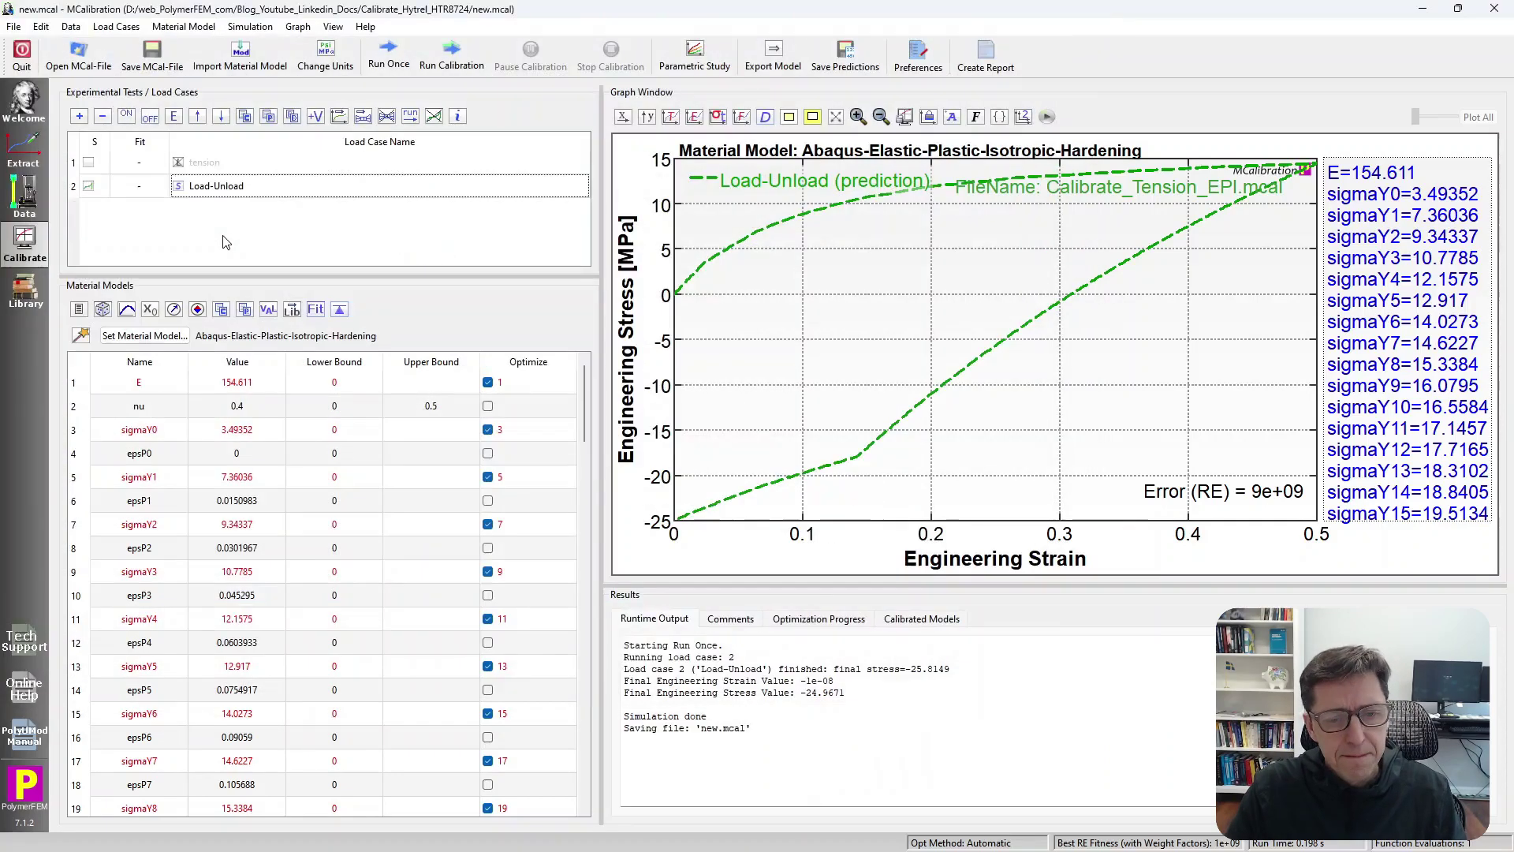
Reactivate the tension load case, deactivate Load-Unload, and save the project
{"action": "left_click", "coordinate": [276, 171]}
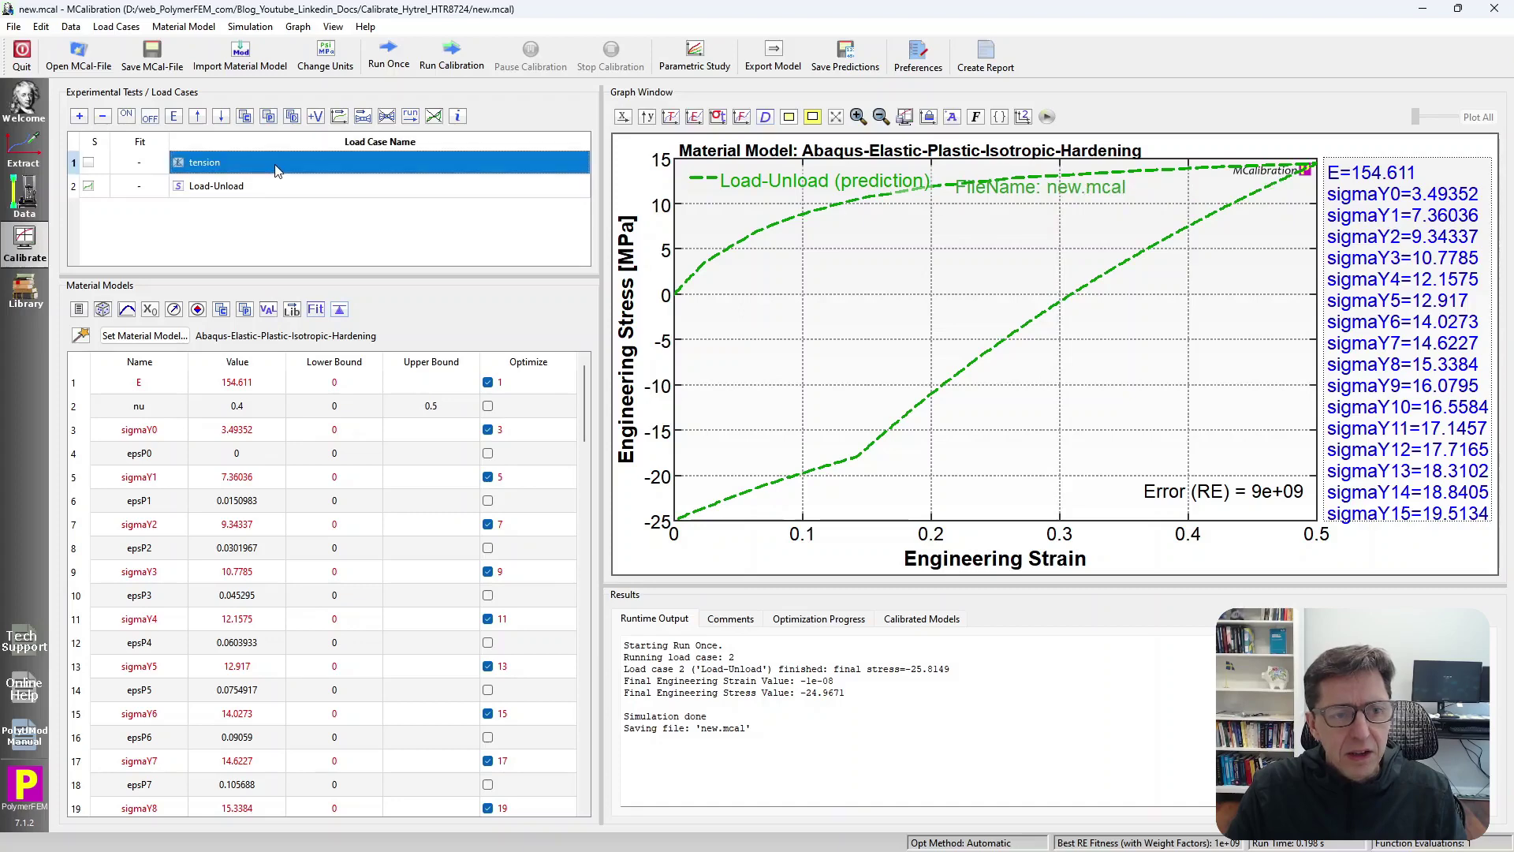
{"action": "double_click", "coordinate": [276, 171]}
{"action": "double_click", "coordinate": [276, 171]}
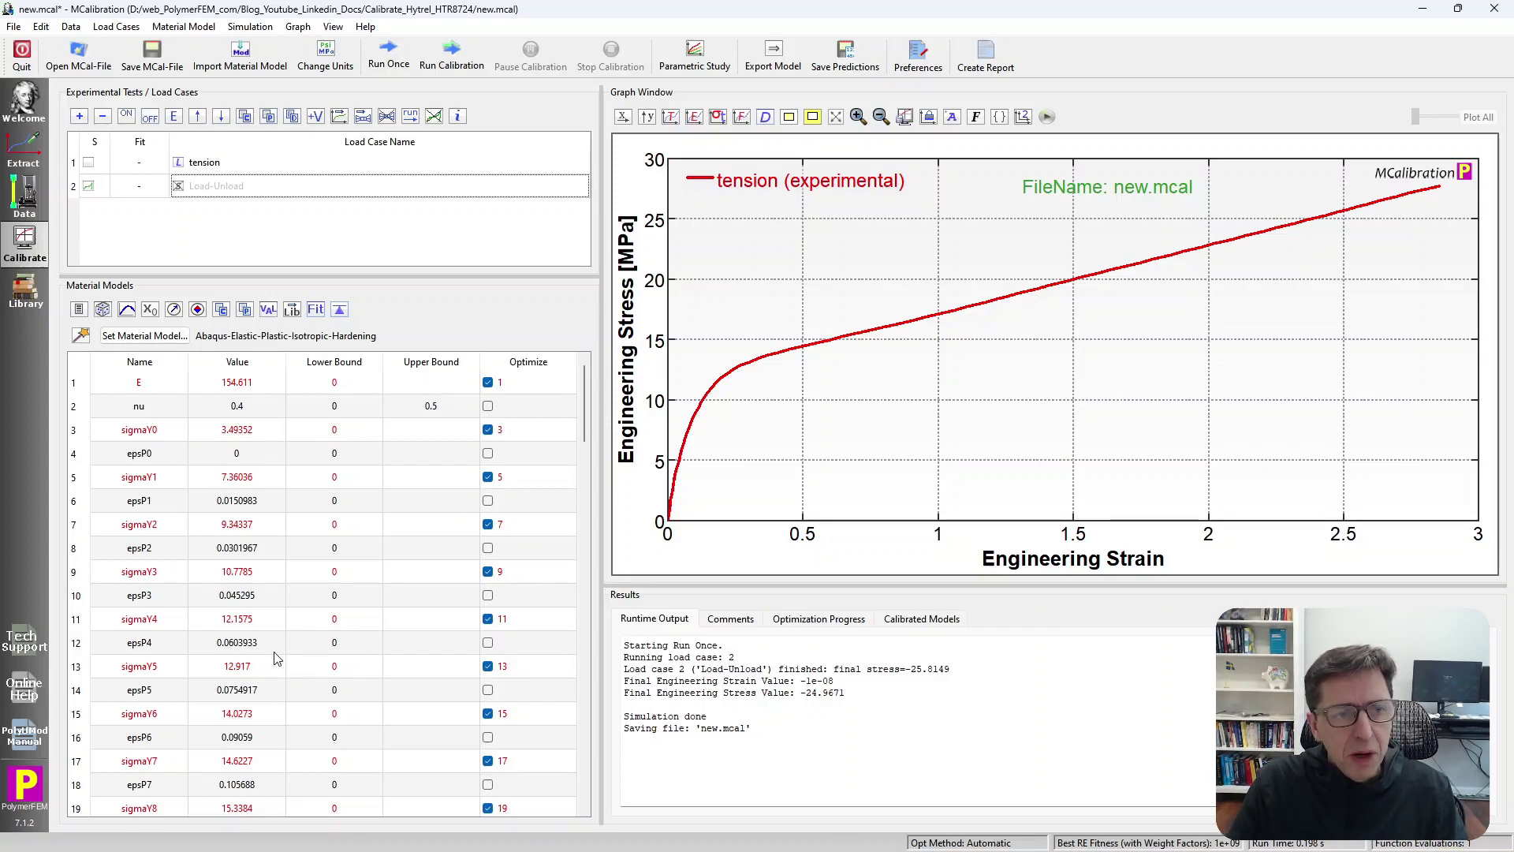
{"action": "key", "text": "ctrl+s"}
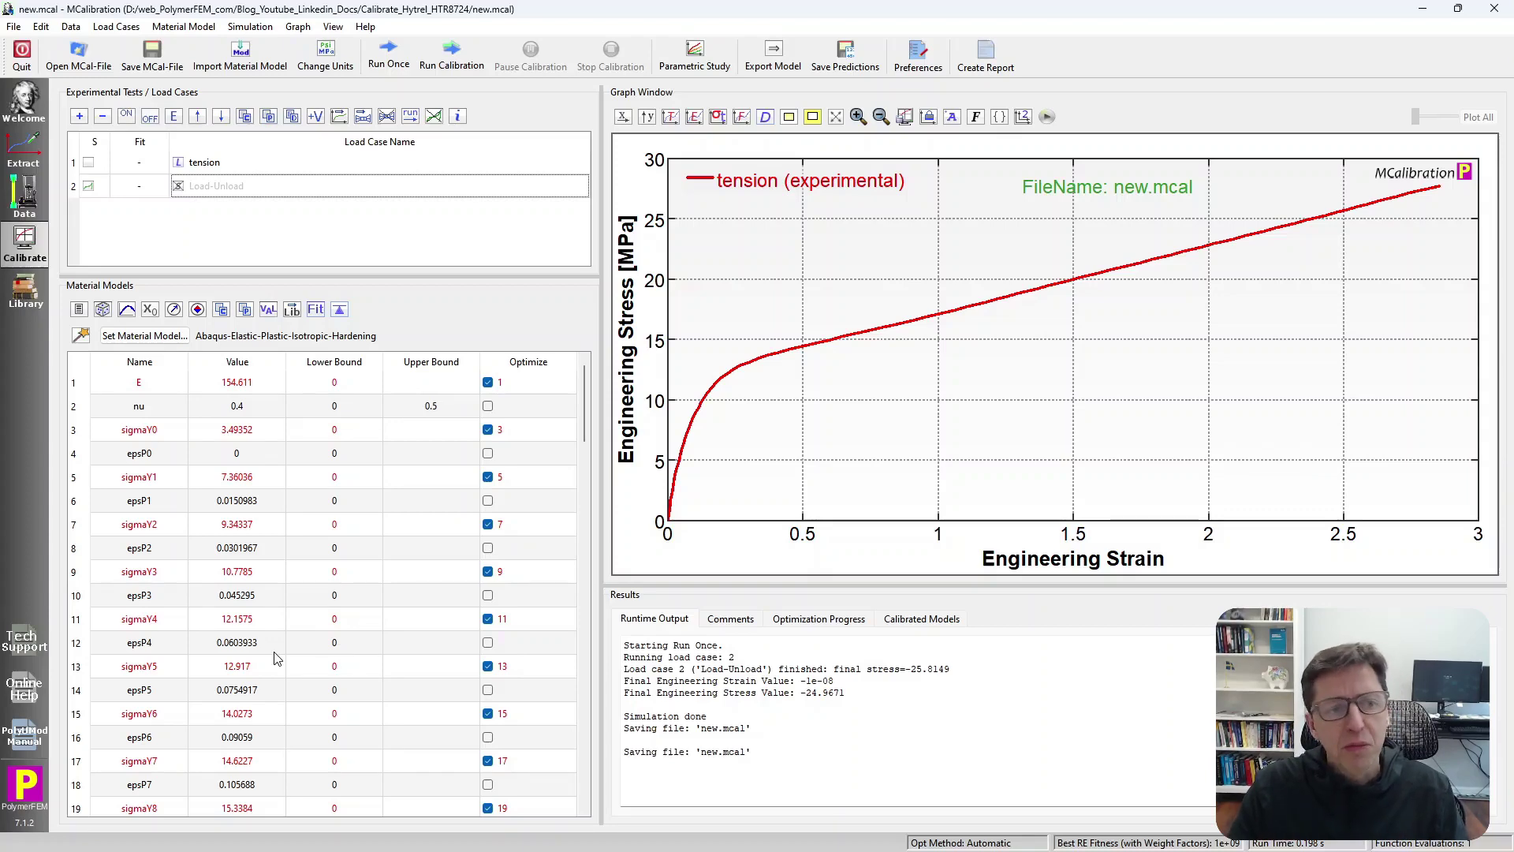
Open the project Previous_Different_Hytel_Calibration.mcal
{"action": "left_click", "coordinate": [78, 53]}
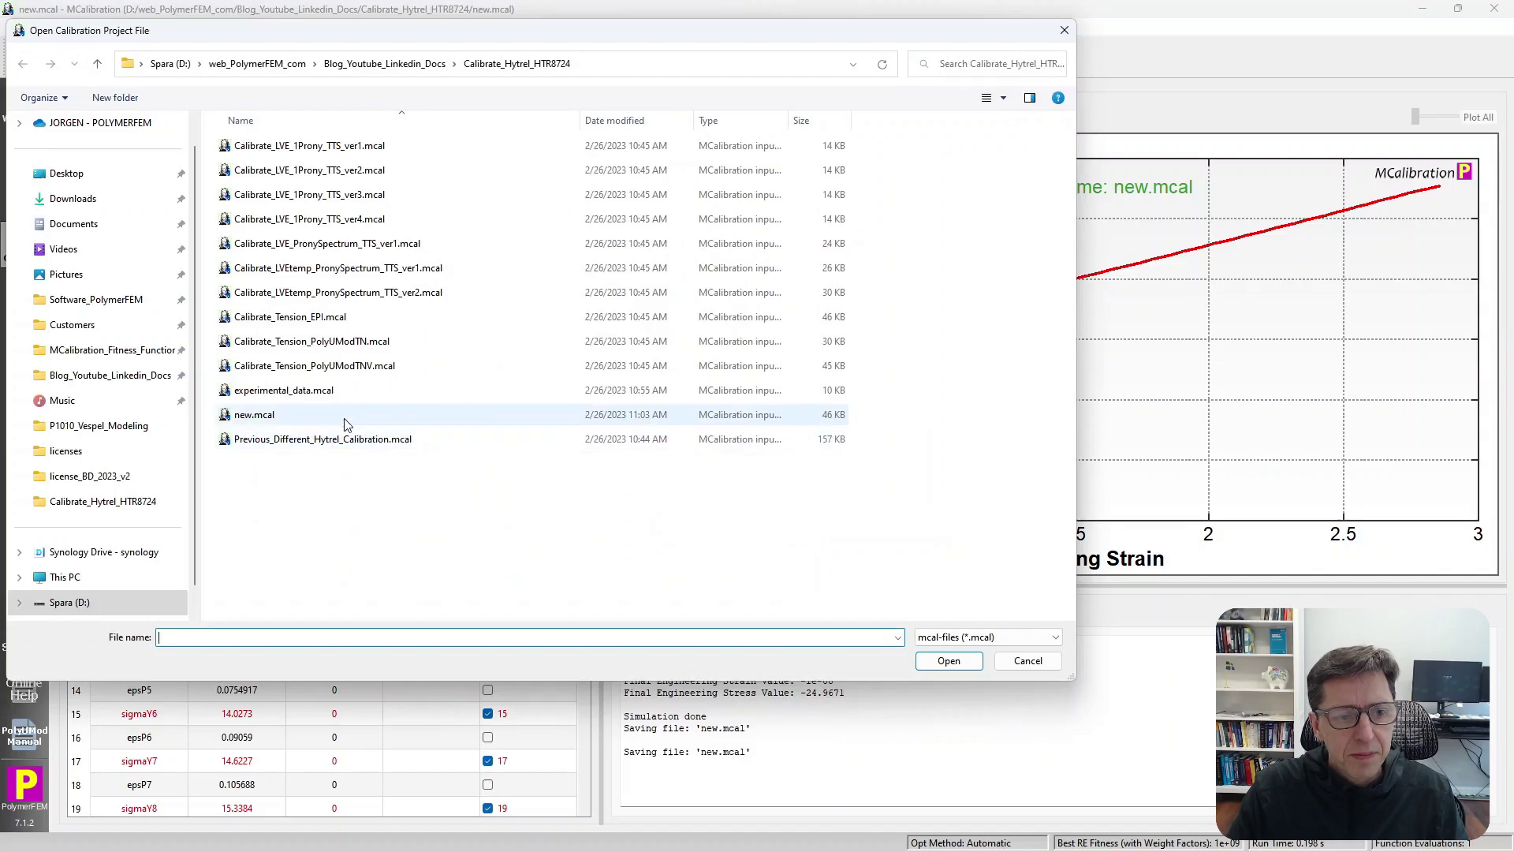
{"action": "left_click", "coordinate": [351, 440]}
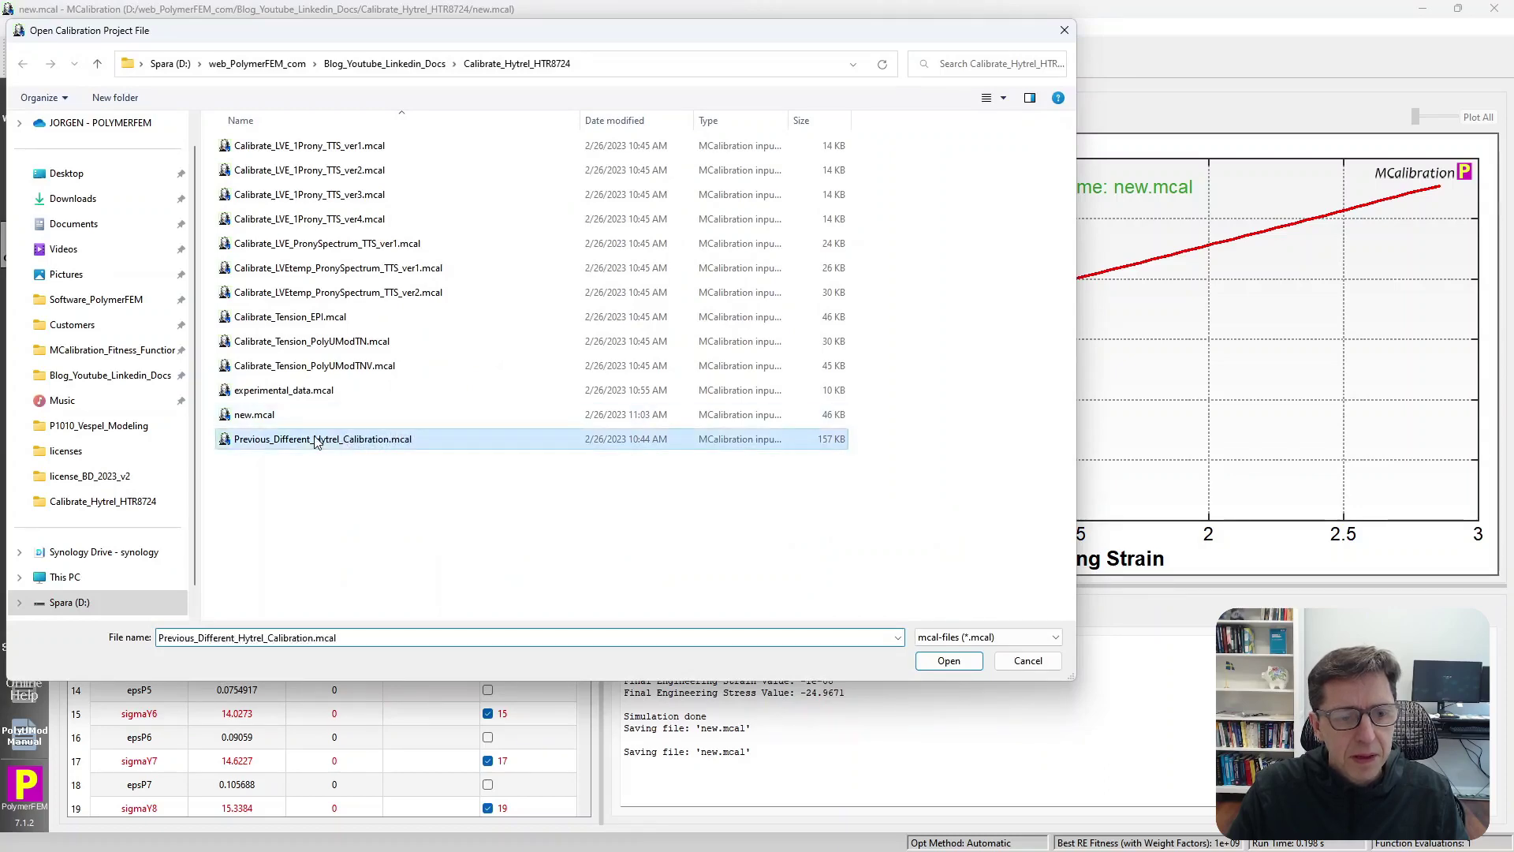
{"action": "left_click", "coordinate": [950, 660]}
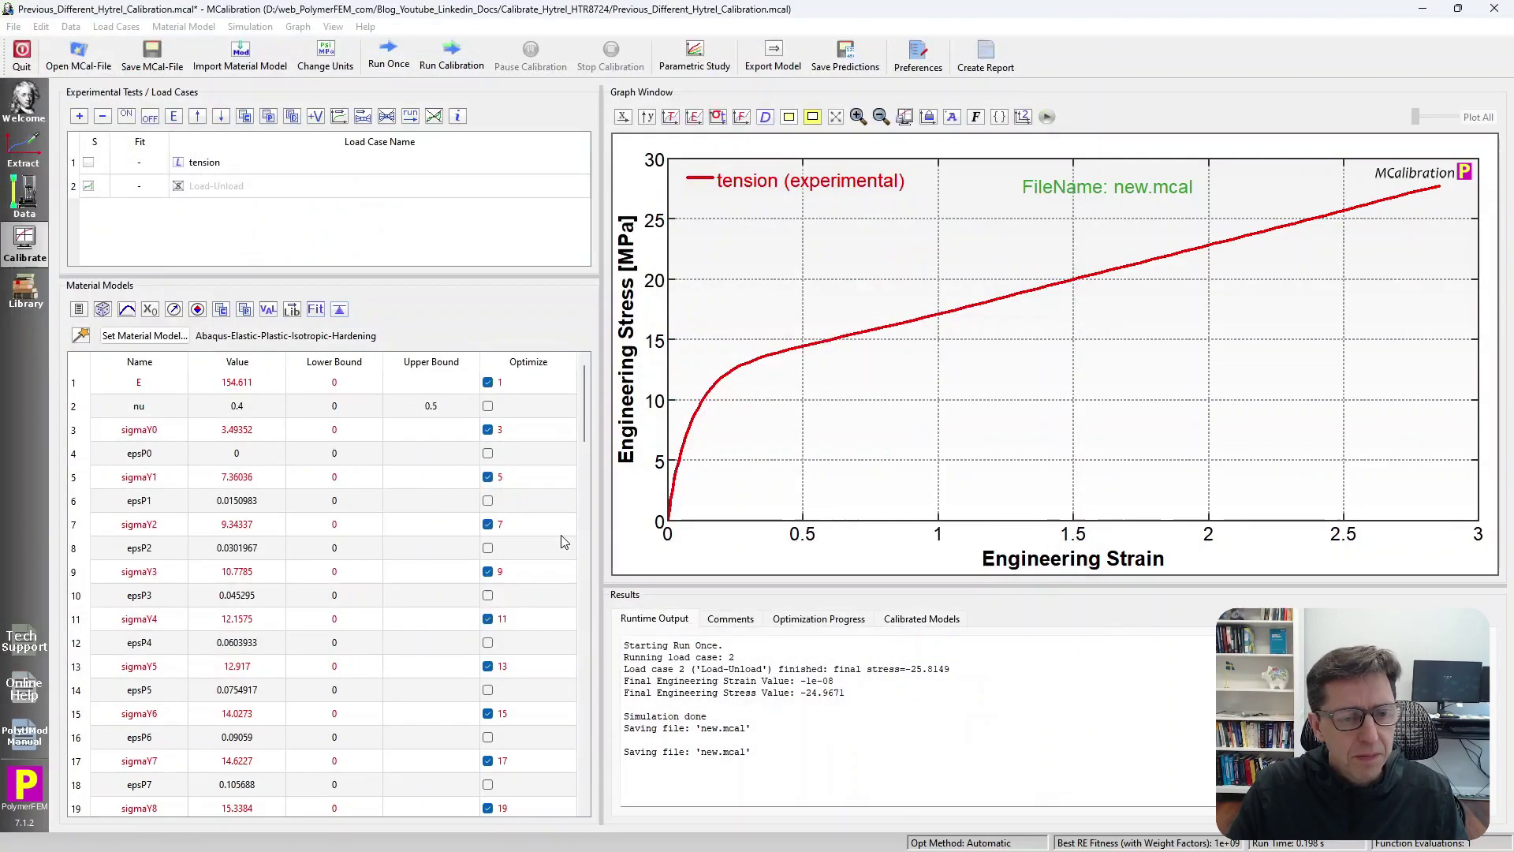
Run its PolyUMod-TNV model once on all load cases, giving Error (RE) 9.48
{"action": "scroll", "coordinate": [455, 638], "scroll_direction": "down", "scroll_amount": 3}
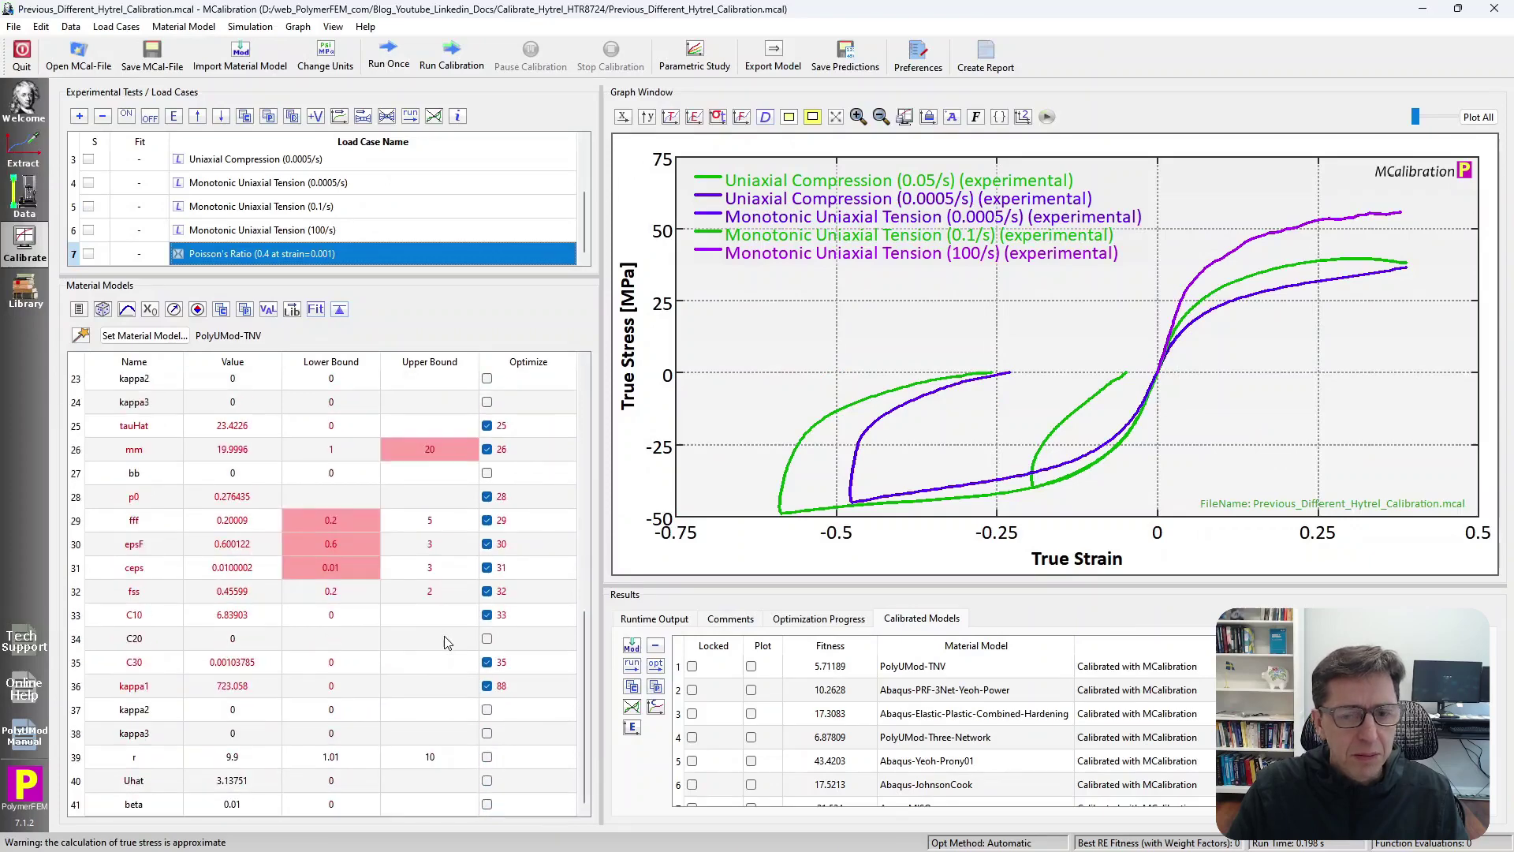
{"action": "scroll", "coordinate": [446, 640], "scroll_direction": "up", "scroll_amount": 3}
{"action": "left_click", "coordinate": [404, 57]}
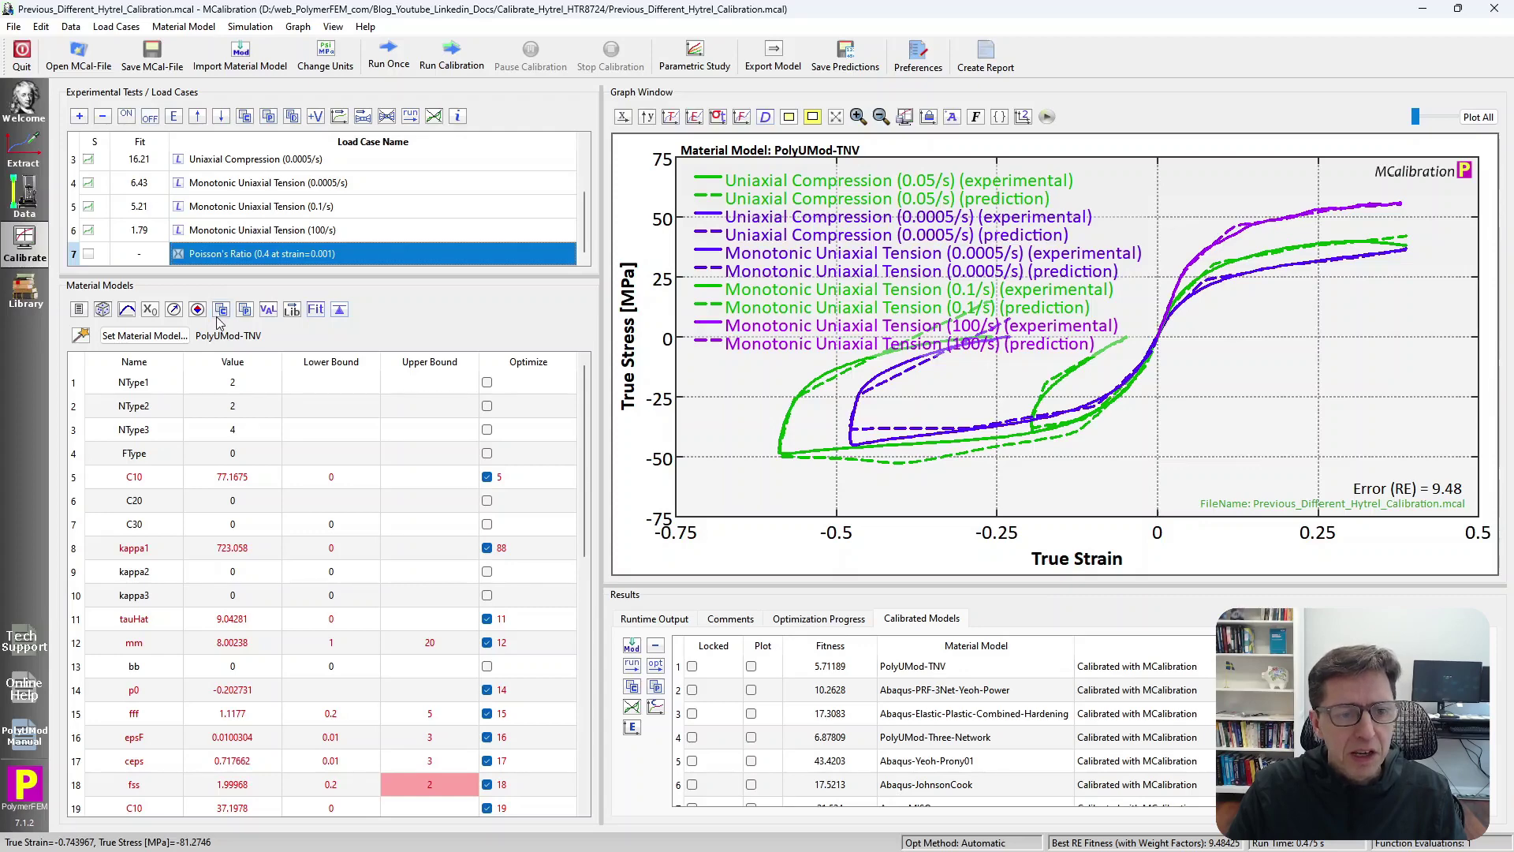
{"action": "left_click", "coordinate": [74, 63]}
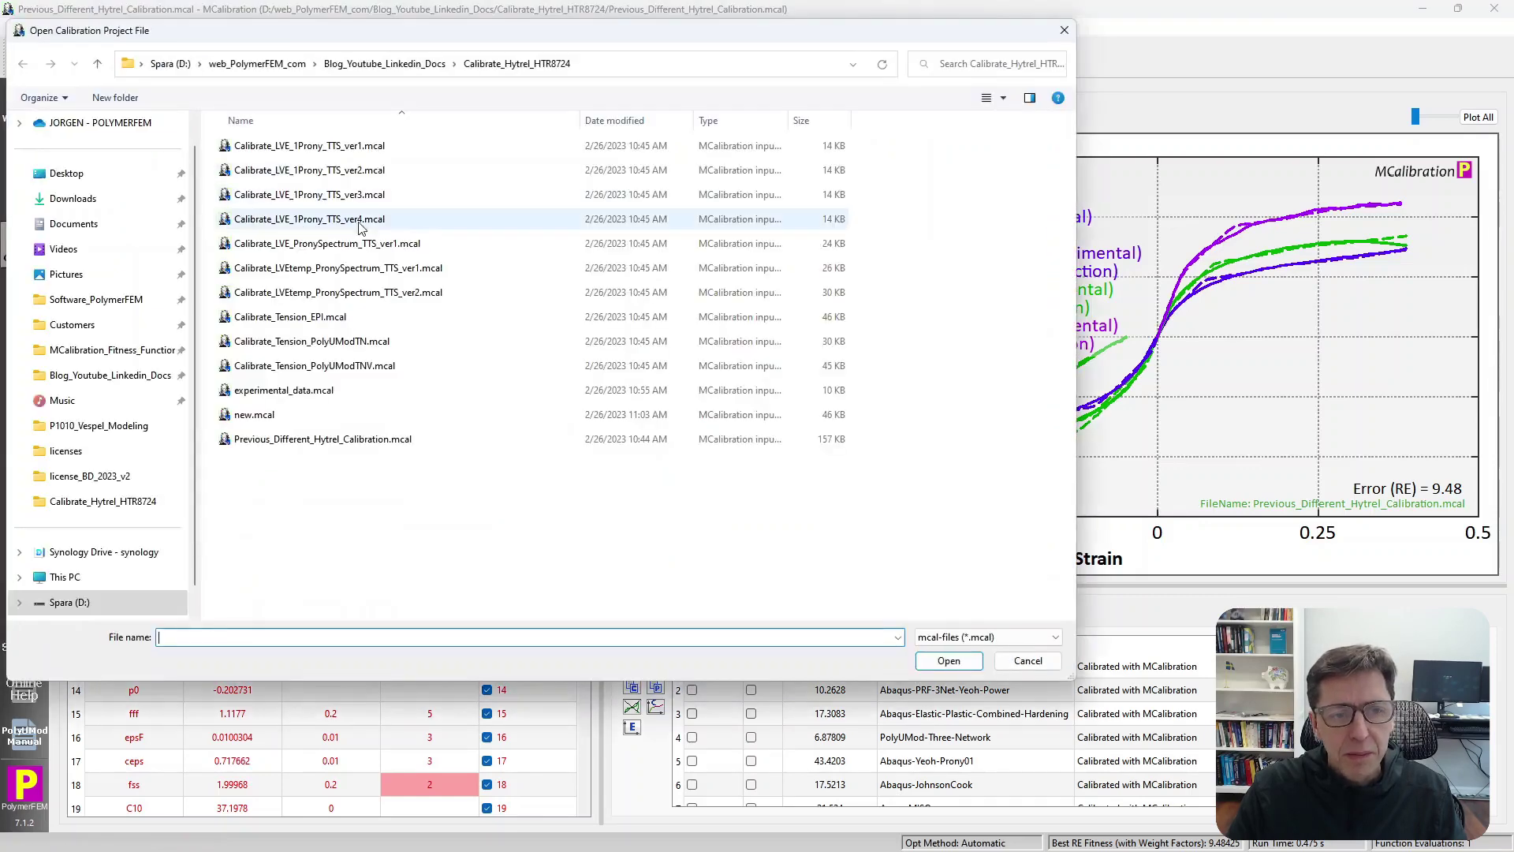
Reopen new.mcal, paste in the PolyUMod-TNV model, and run it on tension for Error (RE) 52.2
{"action": "double_click", "coordinate": [254, 414]}
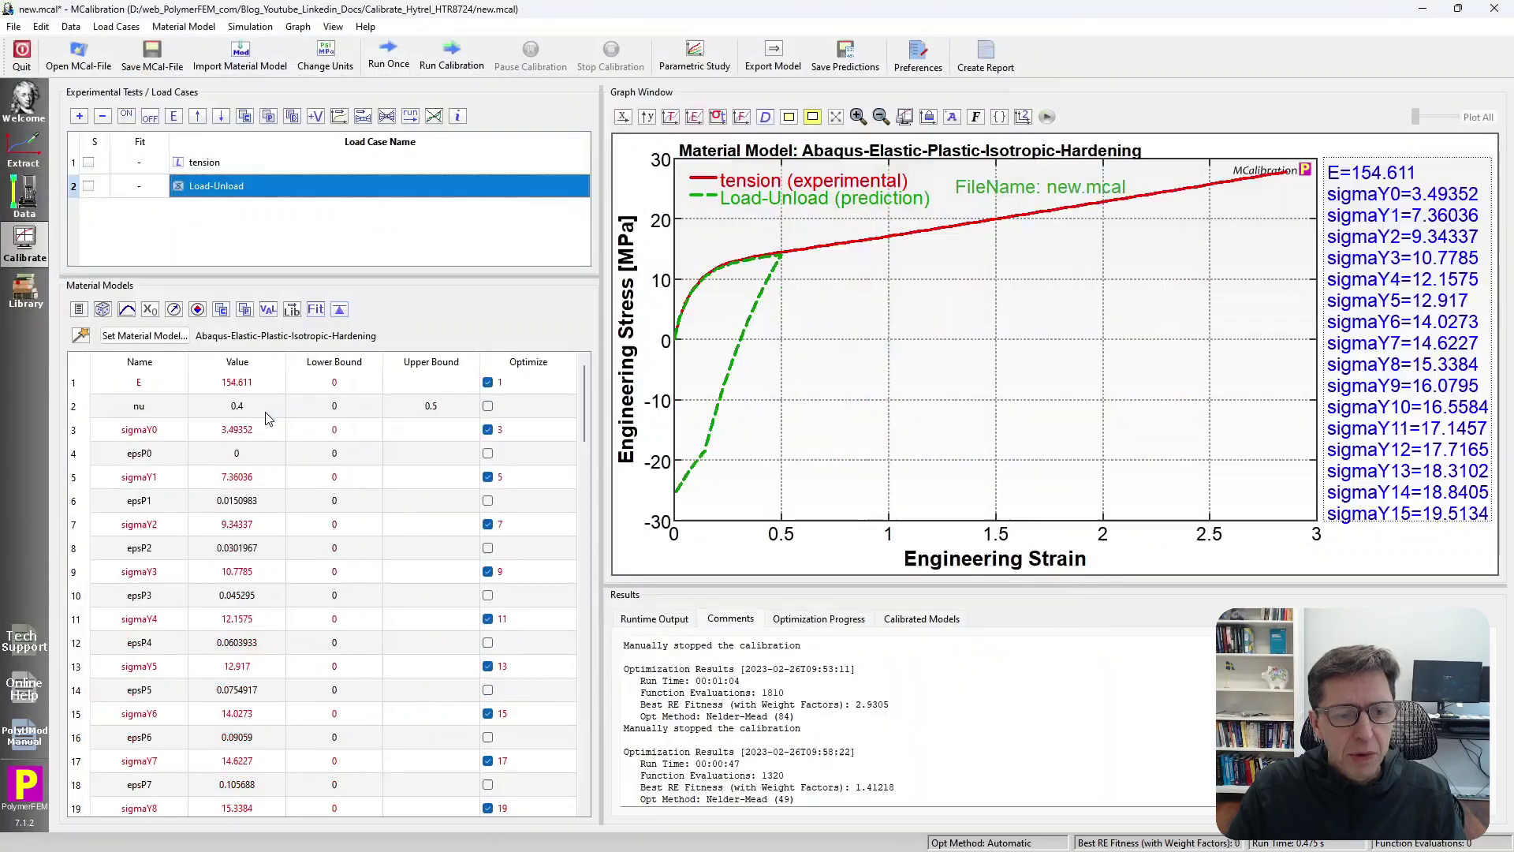
{"action": "left_click", "coordinate": [244, 309]}
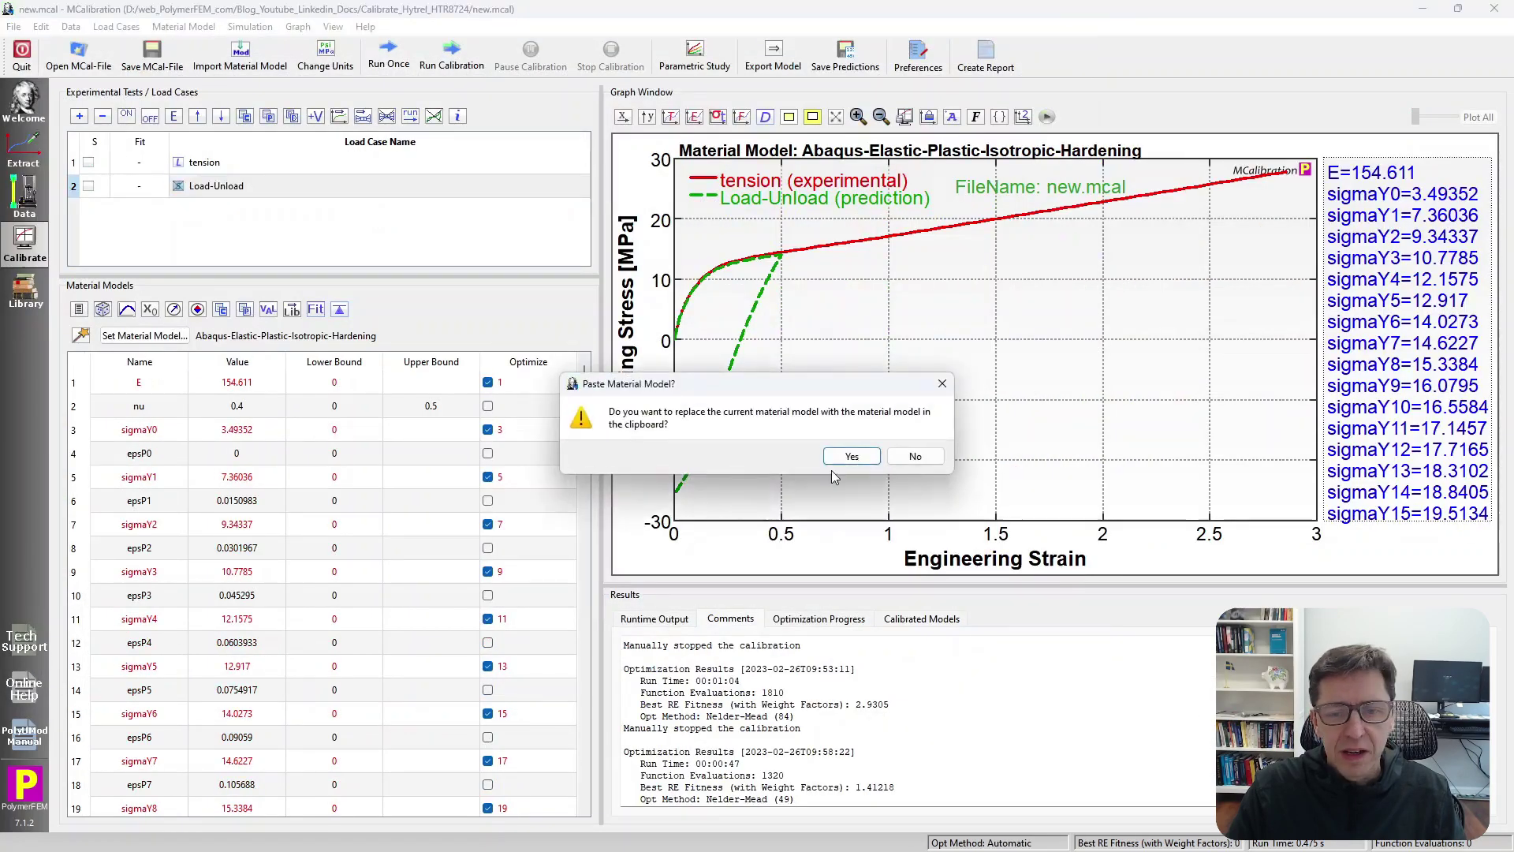
{"action": "left_click", "coordinate": [851, 456]}
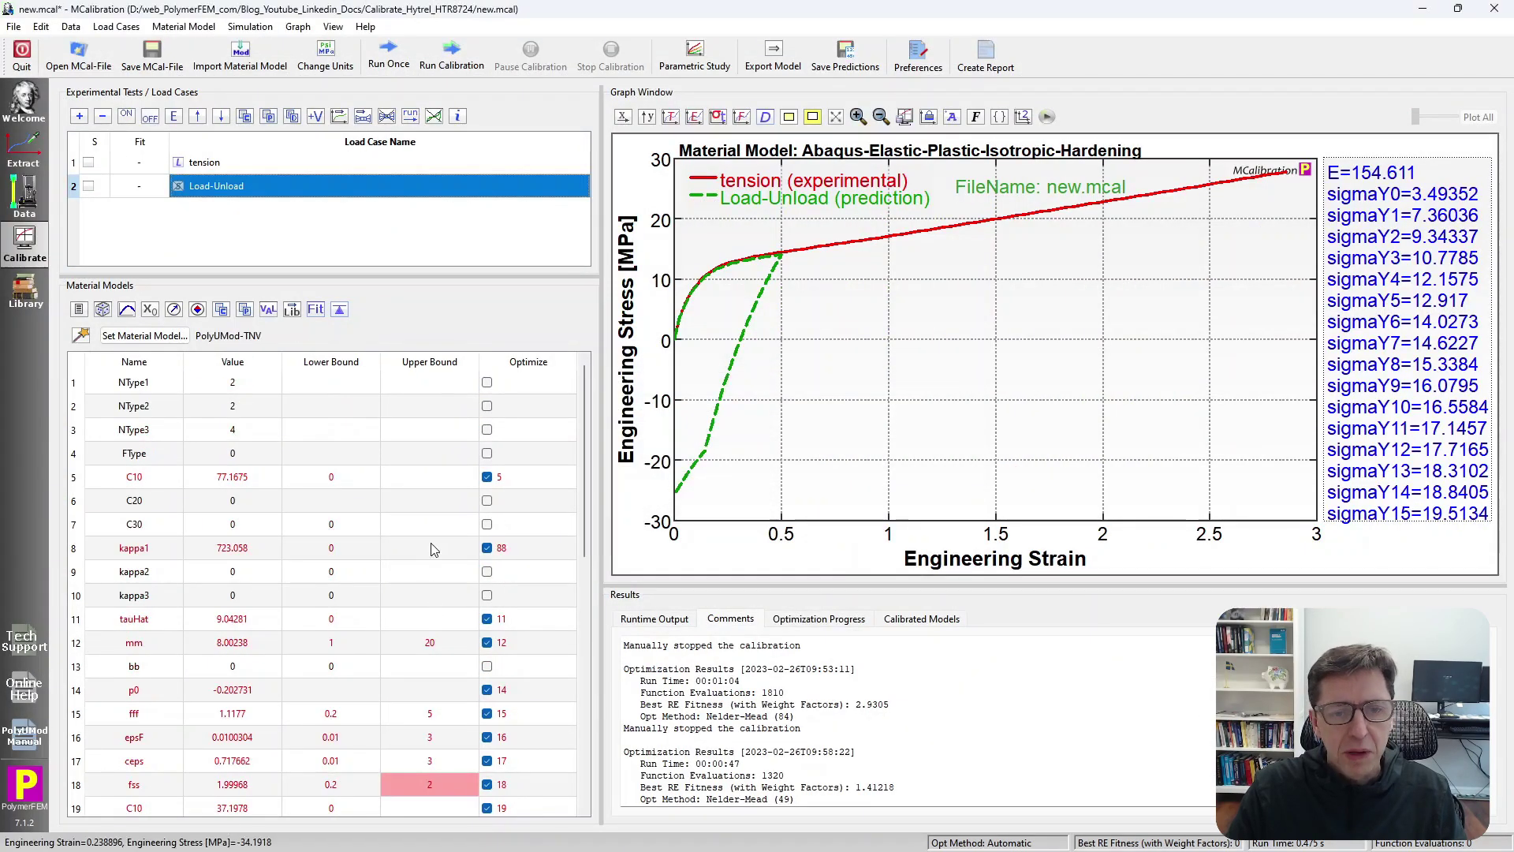
{"action": "left_click", "coordinate": [389, 57]}
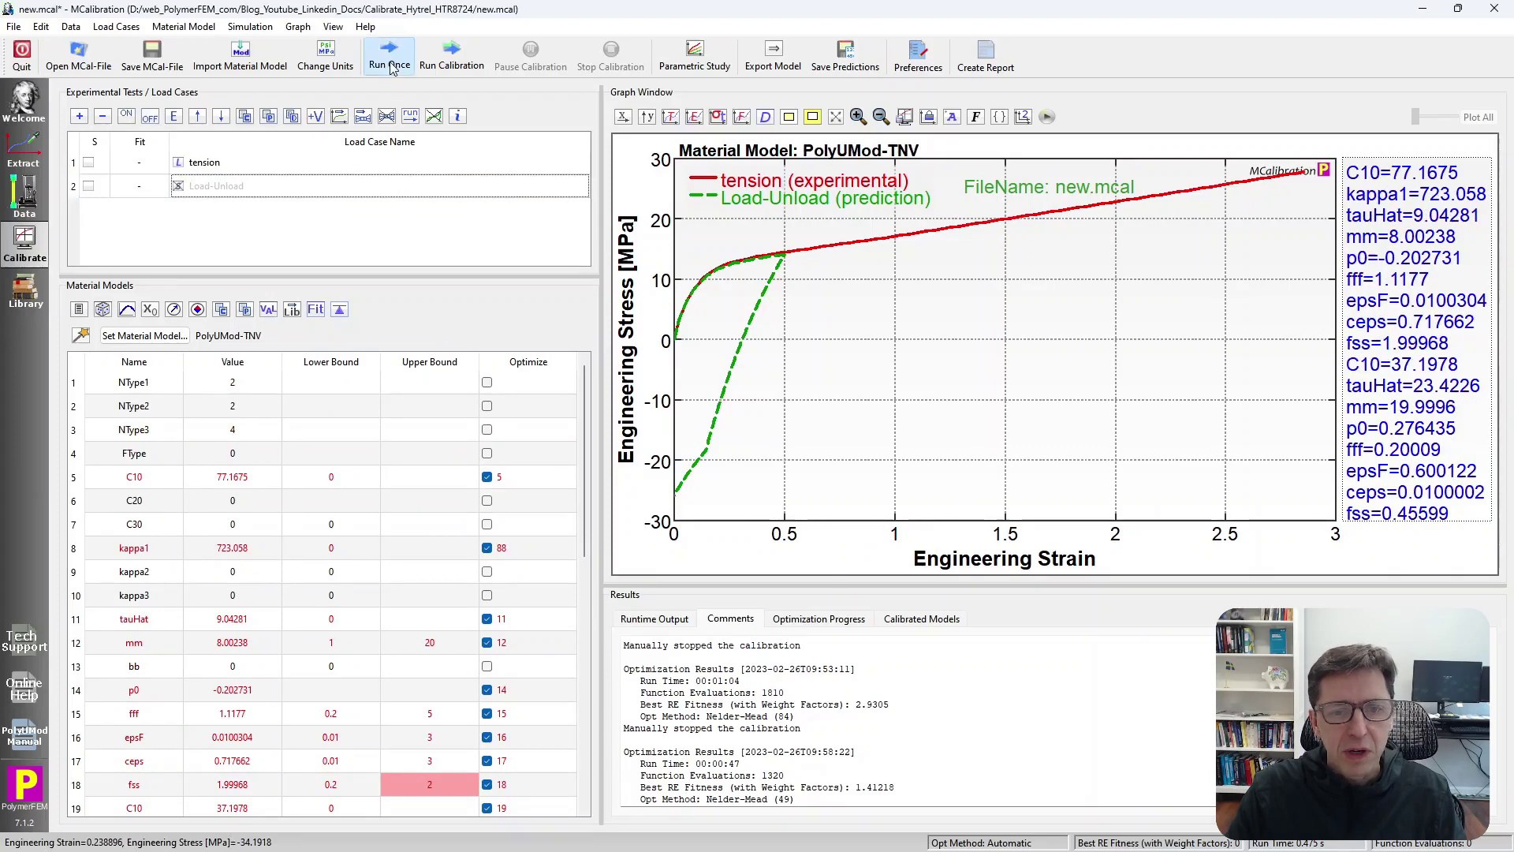
{"action": "left_click", "coordinate": [666, 621]}
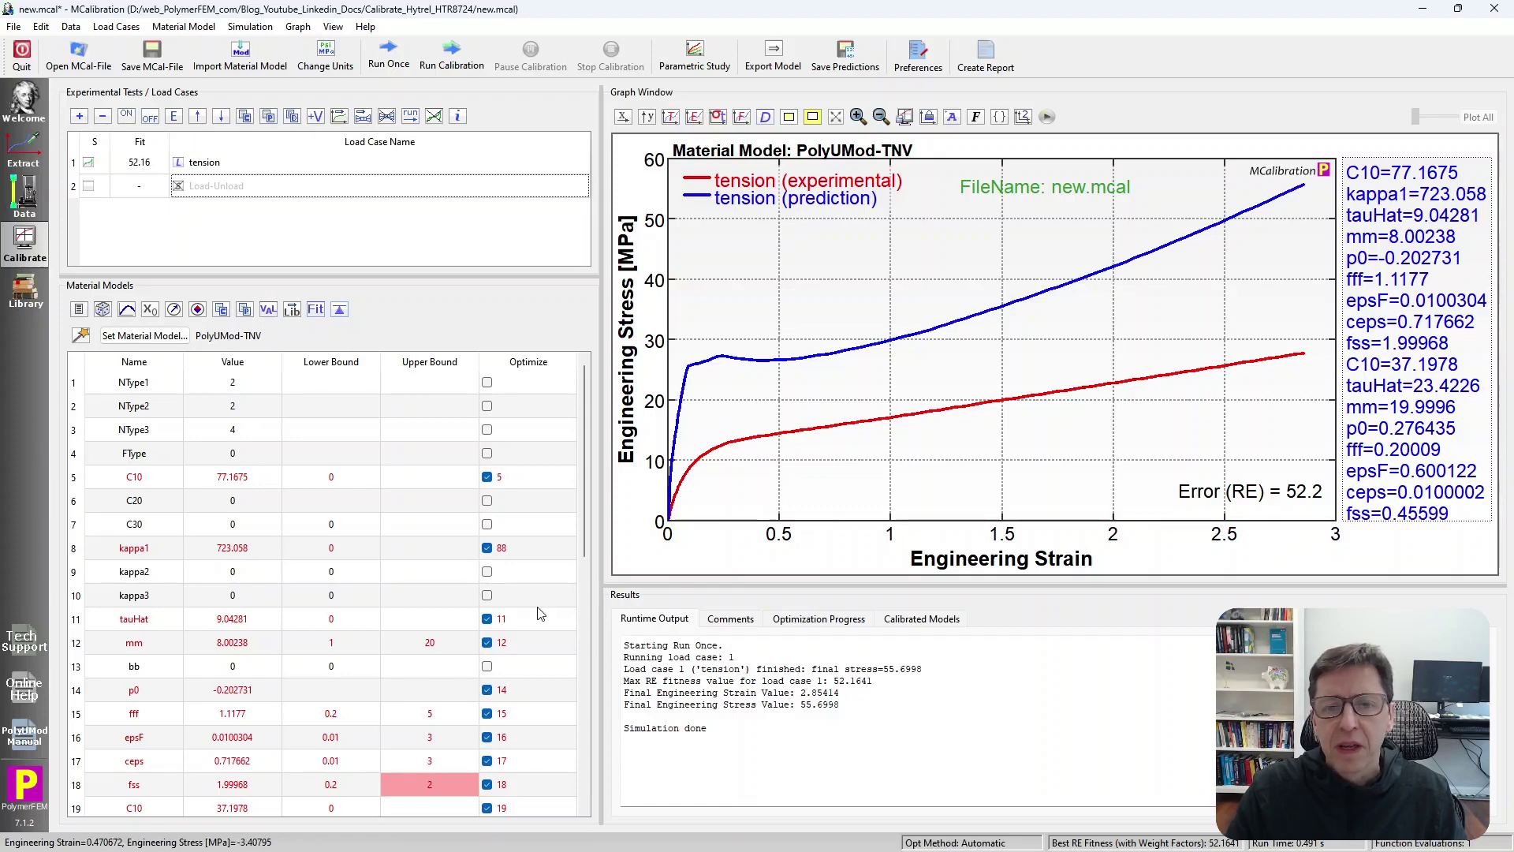
Plot curves as true stress and strain and enlarge the material parameter table
{"action": "left_click", "coordinate": [671, 117]}
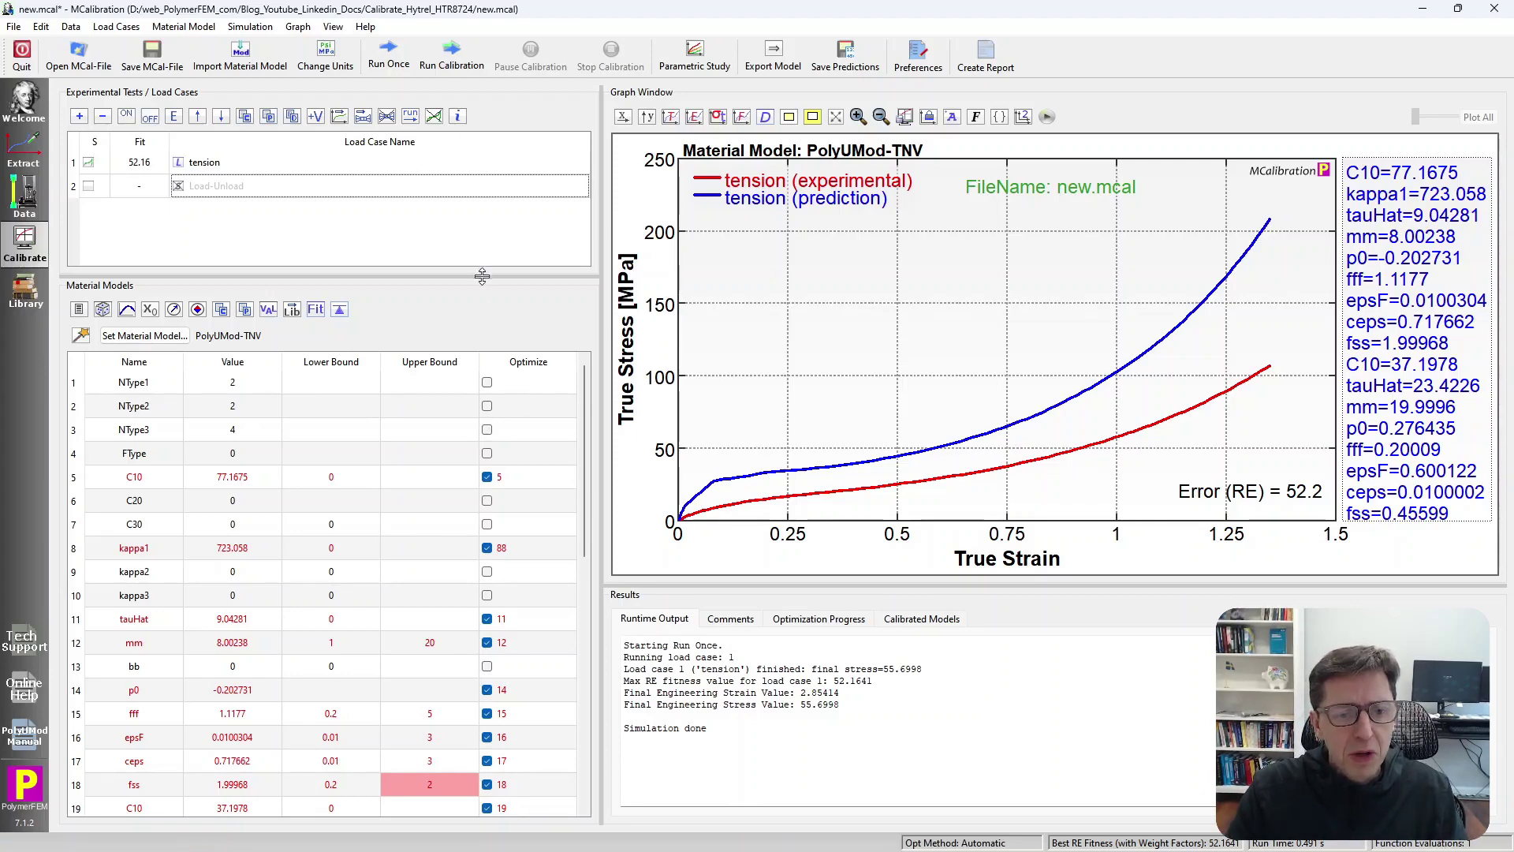
{"action": "left_click_drag", "start_coordinate": [482, 271], "coordinate": [483, 209]}
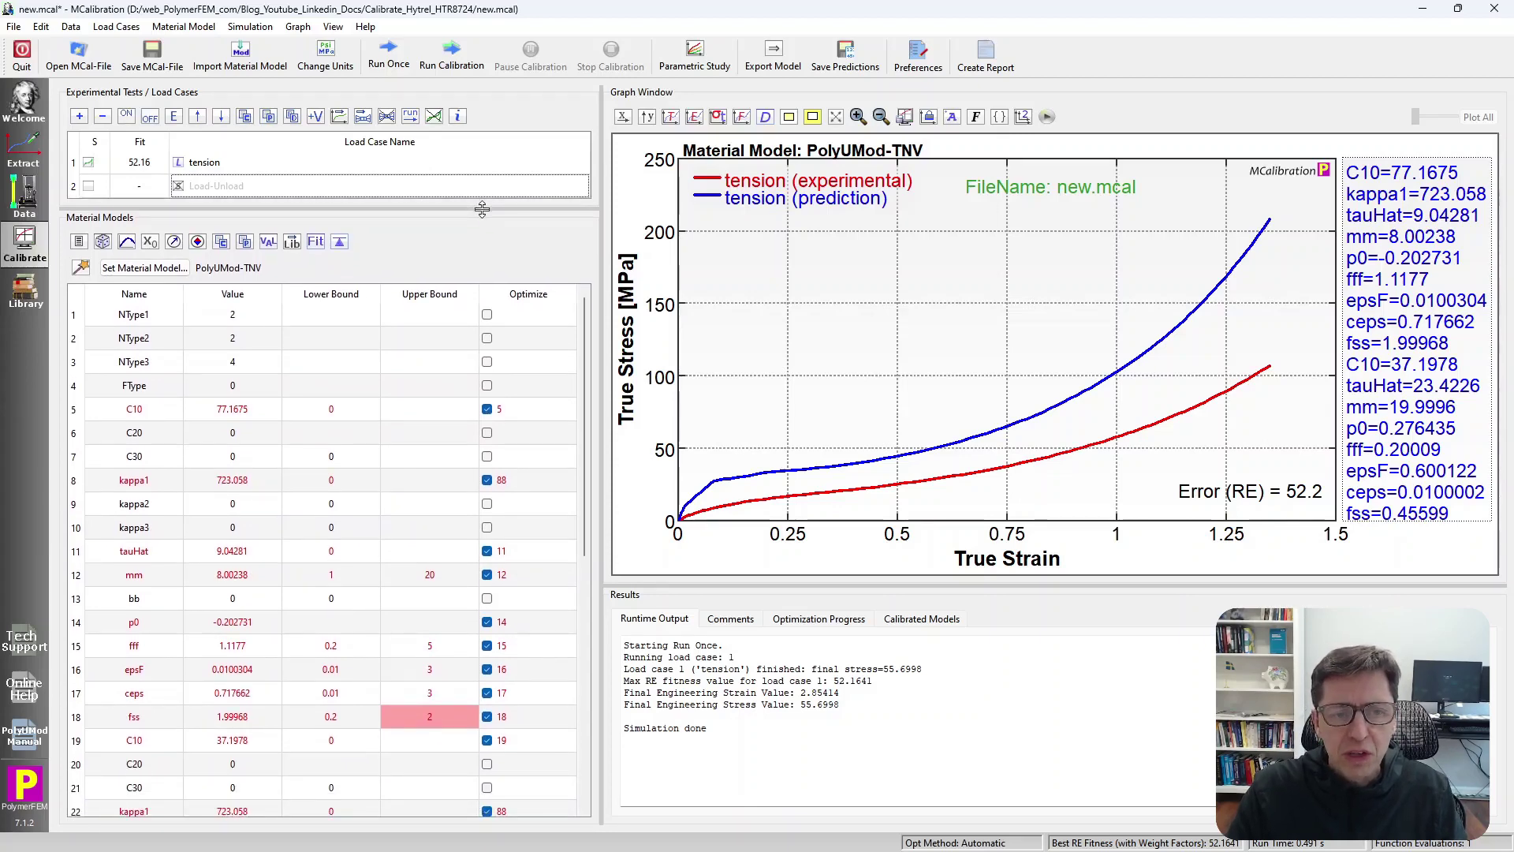
{"action": "left_click_drag", "start_coordinate": [482, 208], "coordinate": [483, 88]}
{"action": "scroll", "coordinate": [347, 537], "scroll_direction": "down", "scroll_amount": 5}
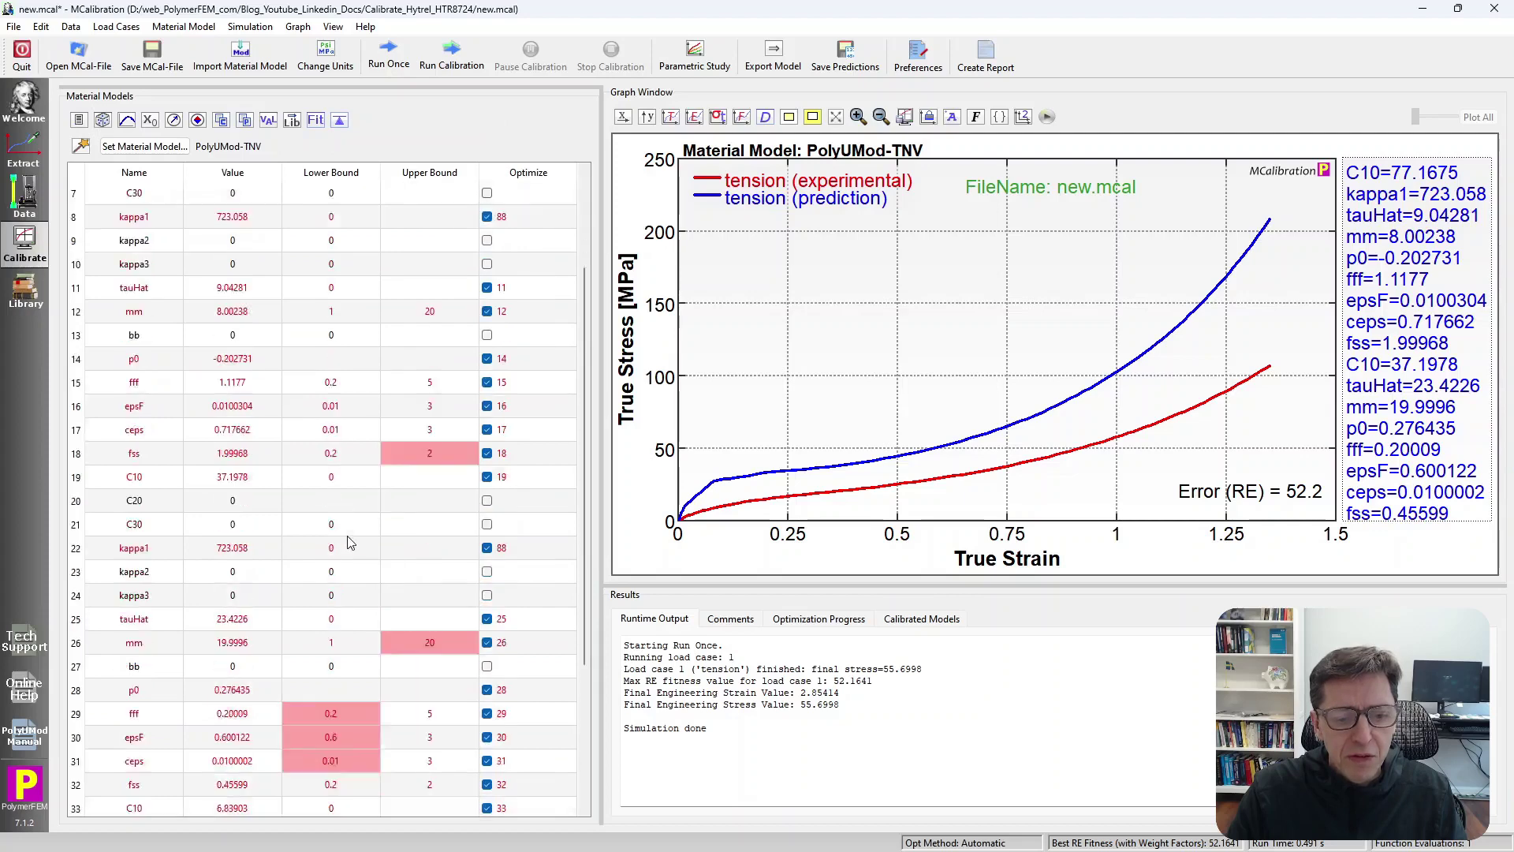
{"action": "scroll", "coordinate": [347, 536], "scroll_direction": "up", "scroll_amount": 5}
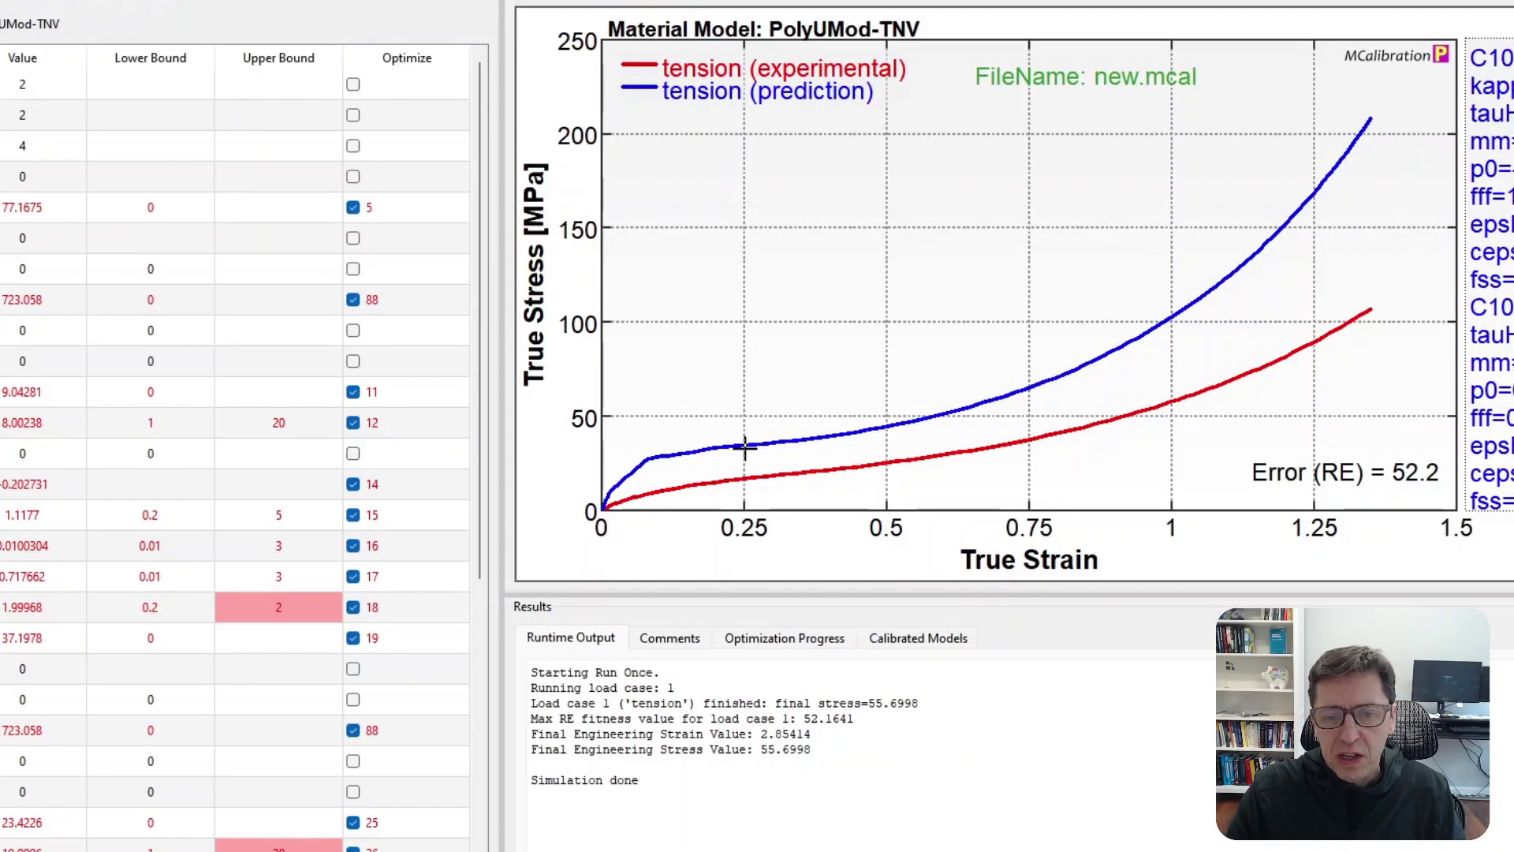
Probe stresses near strain 0.25: predicted 34.2 MPa versus experimental 16.3 MPa
{"action": "left_click", "coordinate": [745, 446]}
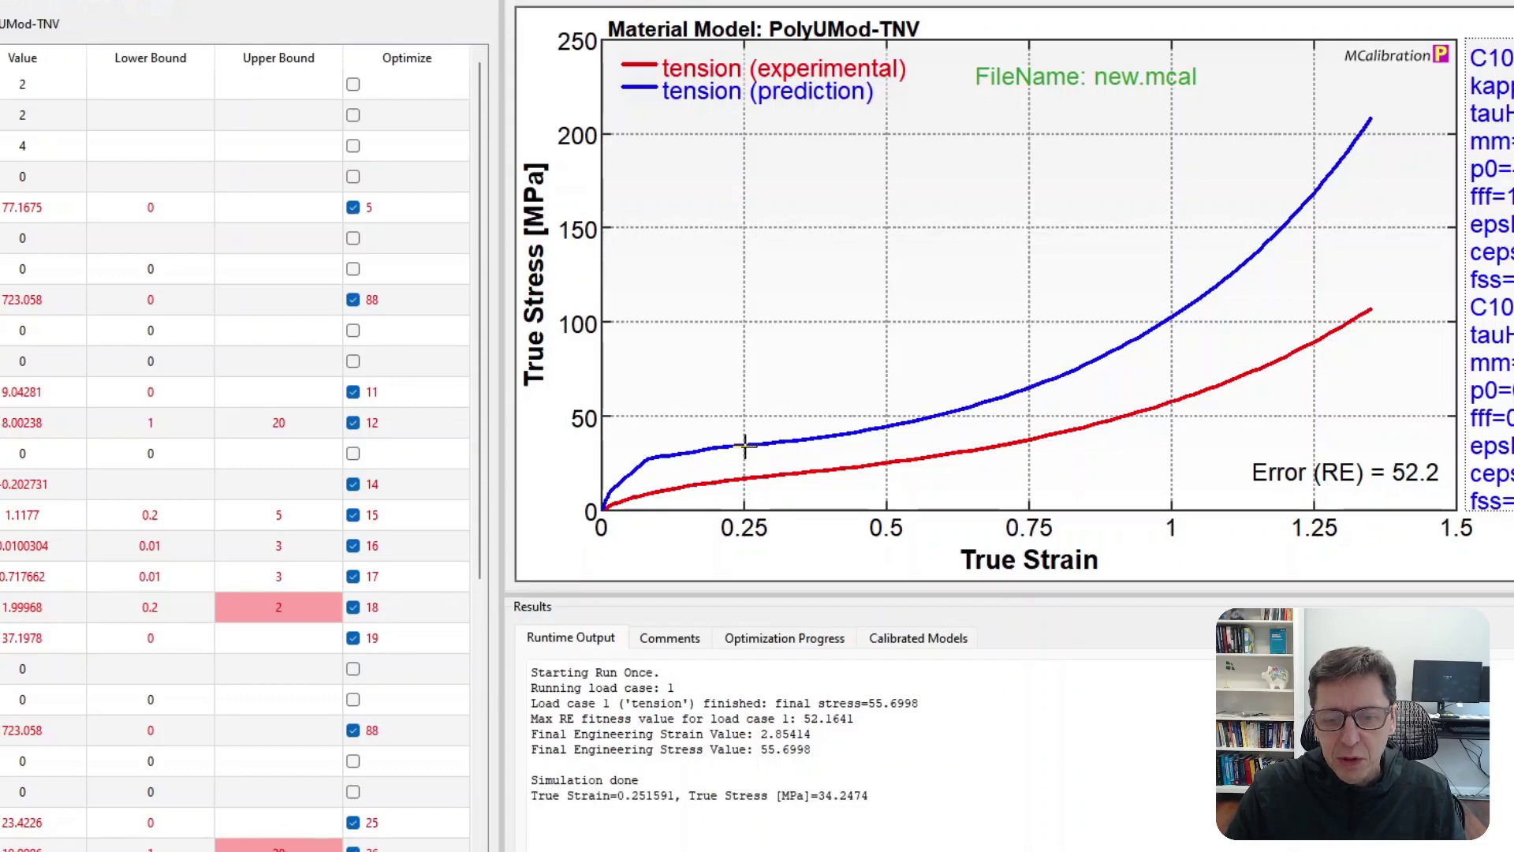
{"action": "left_click", "coordinate": [743, 479]}
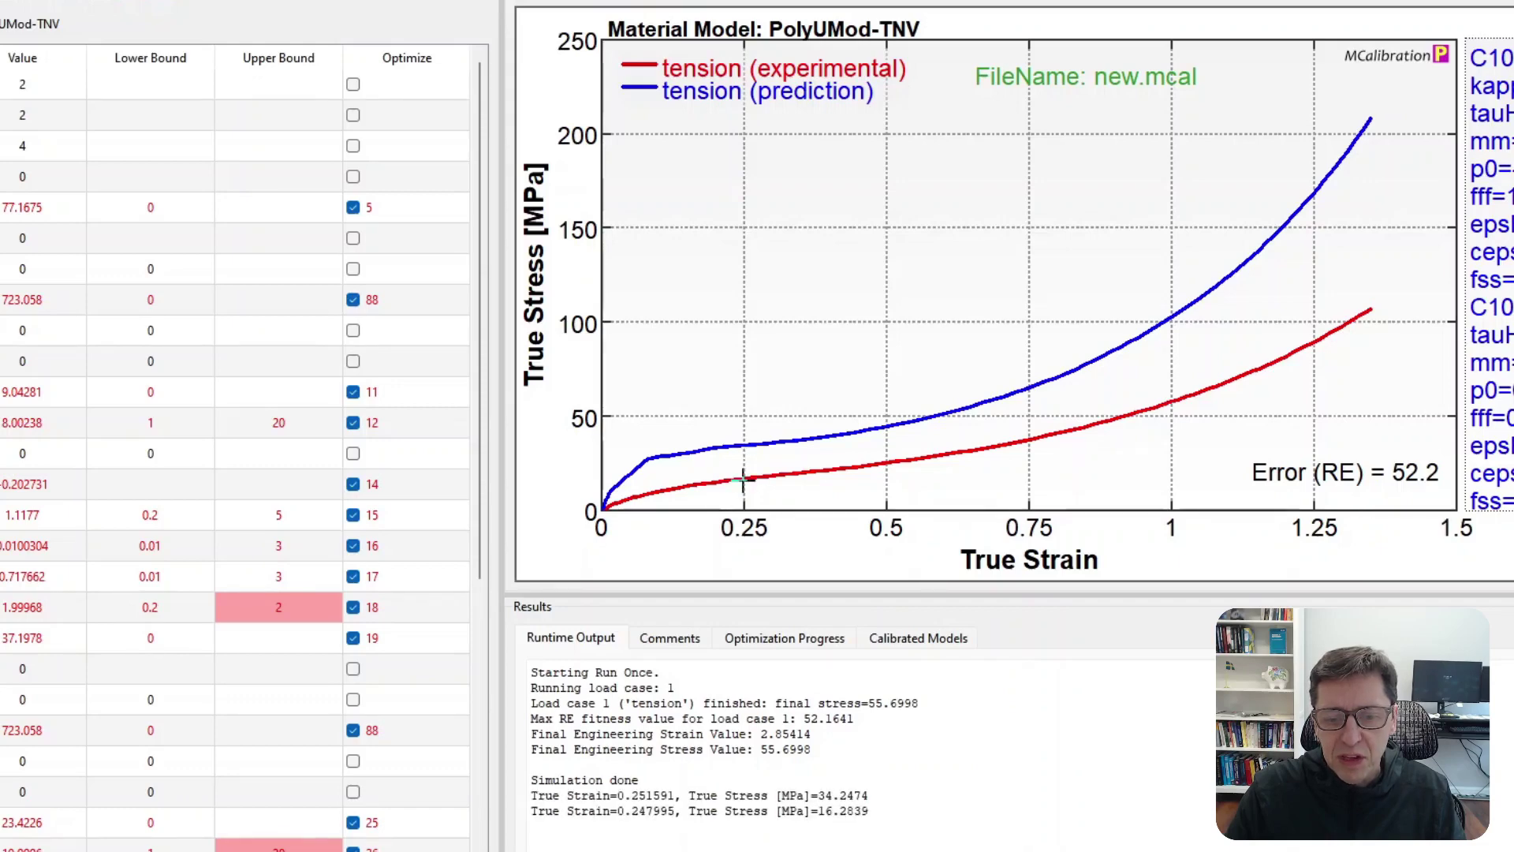
{"action": "left_click_drag", "start_coordinate": [820, 810], "coordinate": [835, 811]}
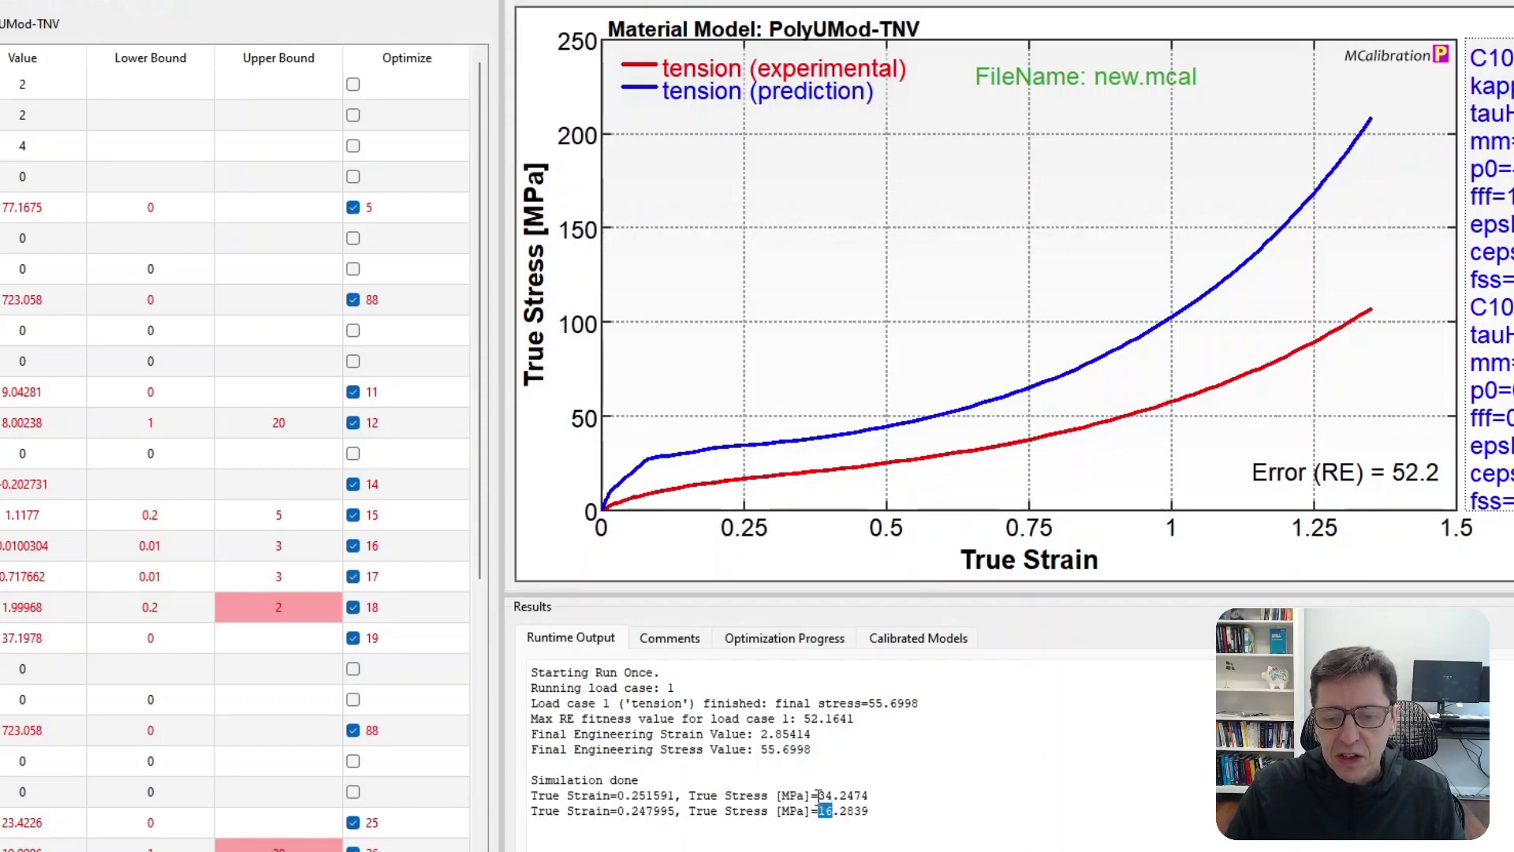
{"action": "left_click_drag", "start_coordinate": [818, 795], "coordinate": [834, 793]}
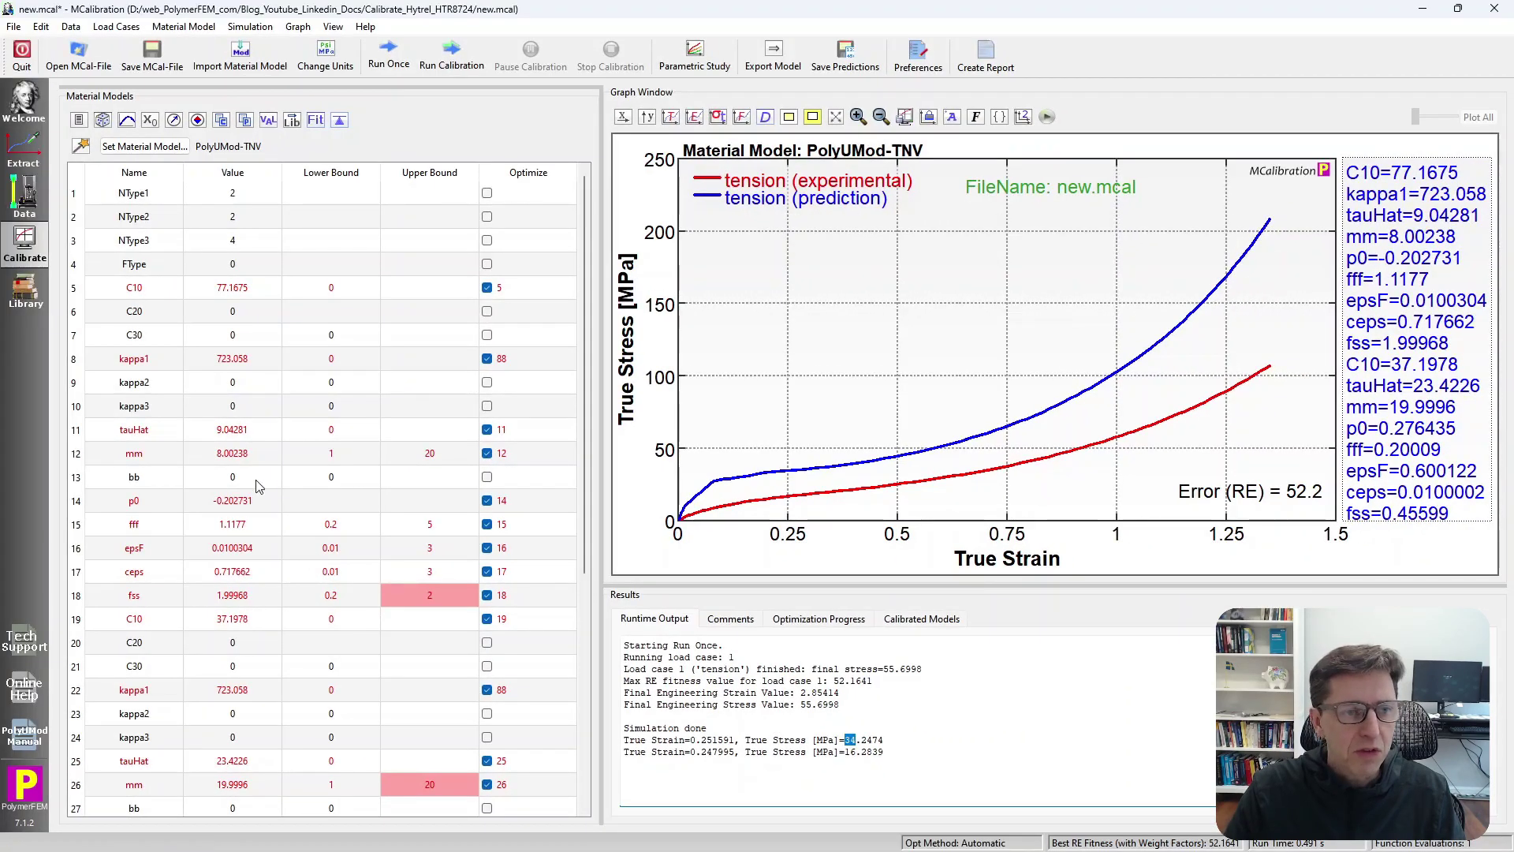
Scale the predicted stress by a constant factor of 0.5 and rerun, dropping Error (RE) to 15.7
{"action": "left_click", "coordinate": [150, 122]}
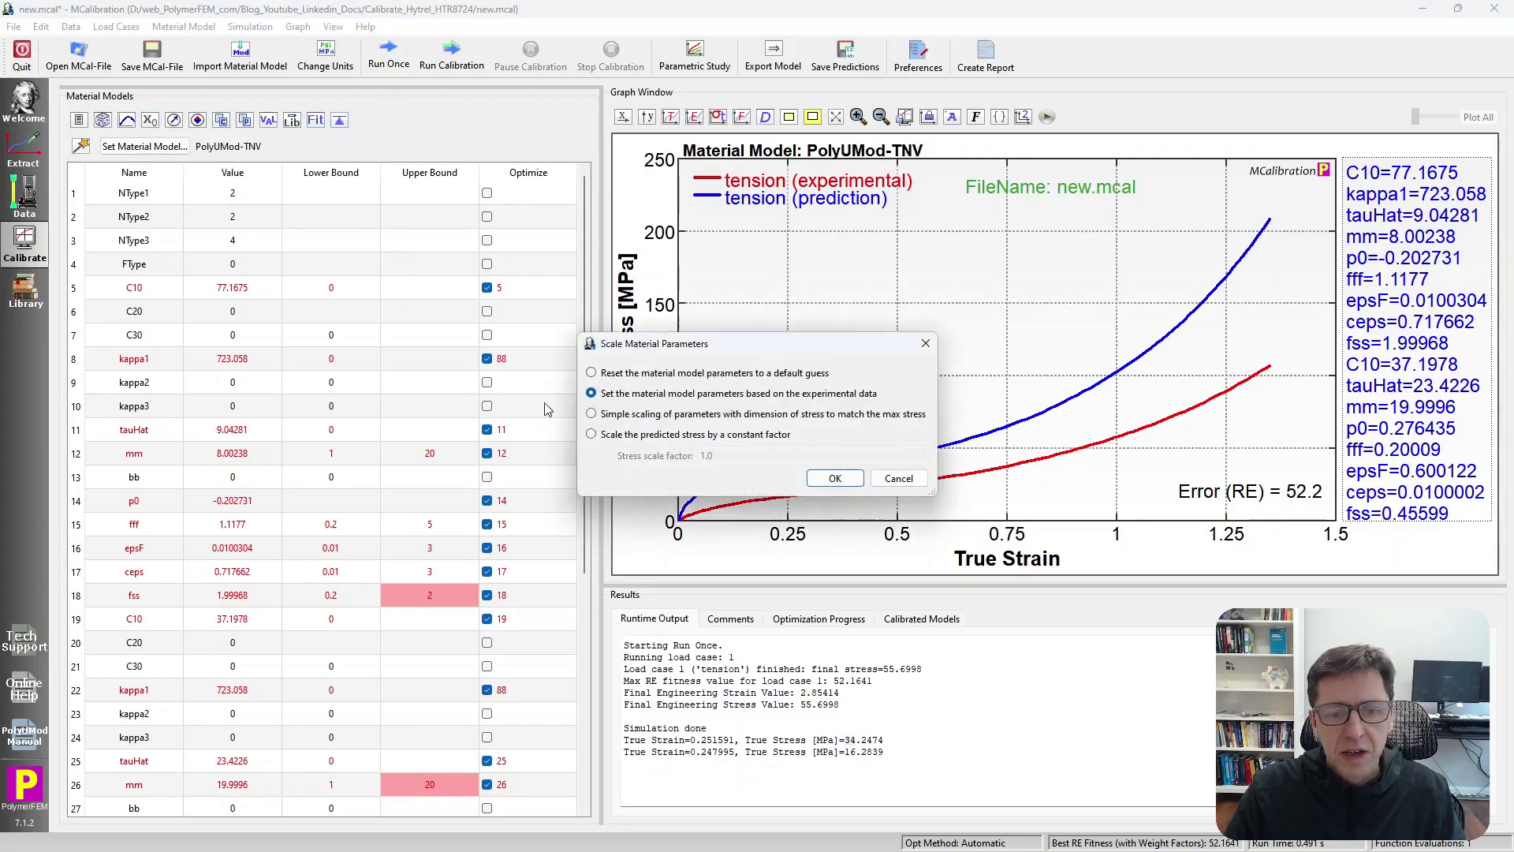
{"action": "left_click", "coordinate": [593, 434]}
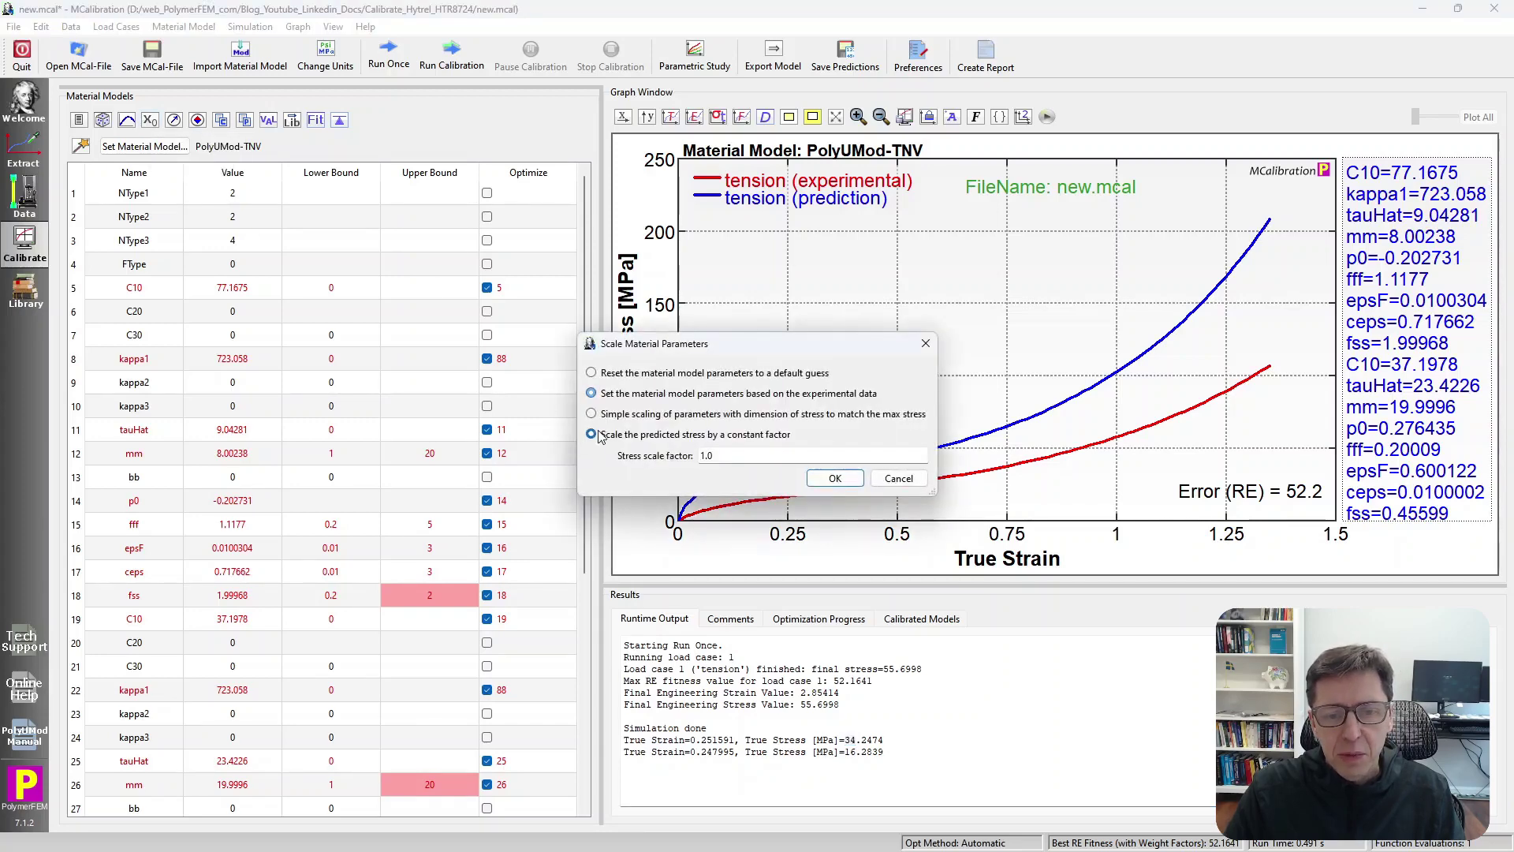
{"action": "double_click", "coordinate": [745, 455]}
{"action": "type", "text": "0.5"}
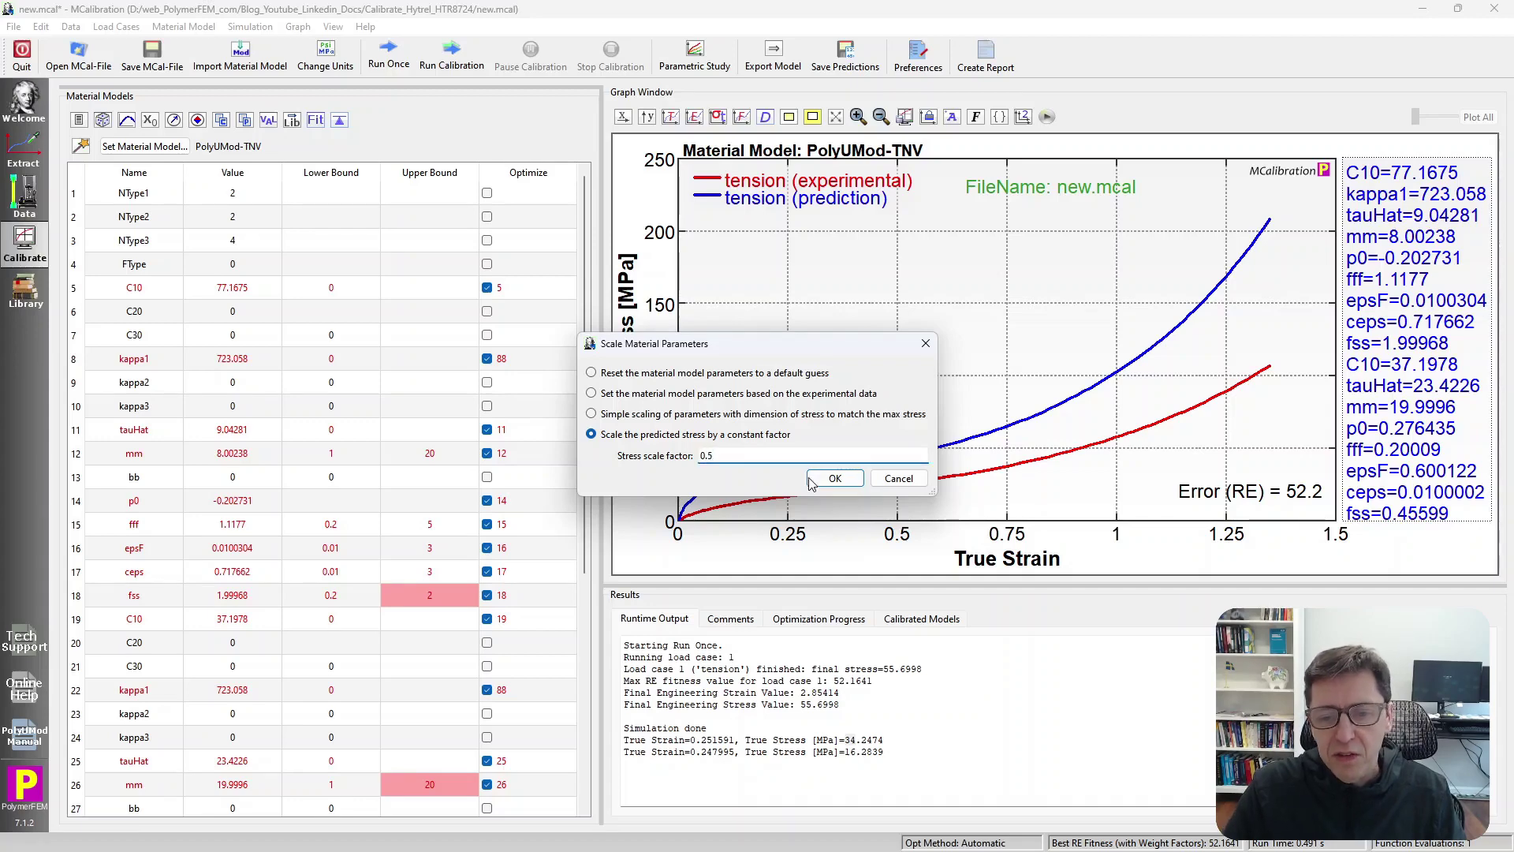
{"action": "left_click", "coordinate": [818, 476]}
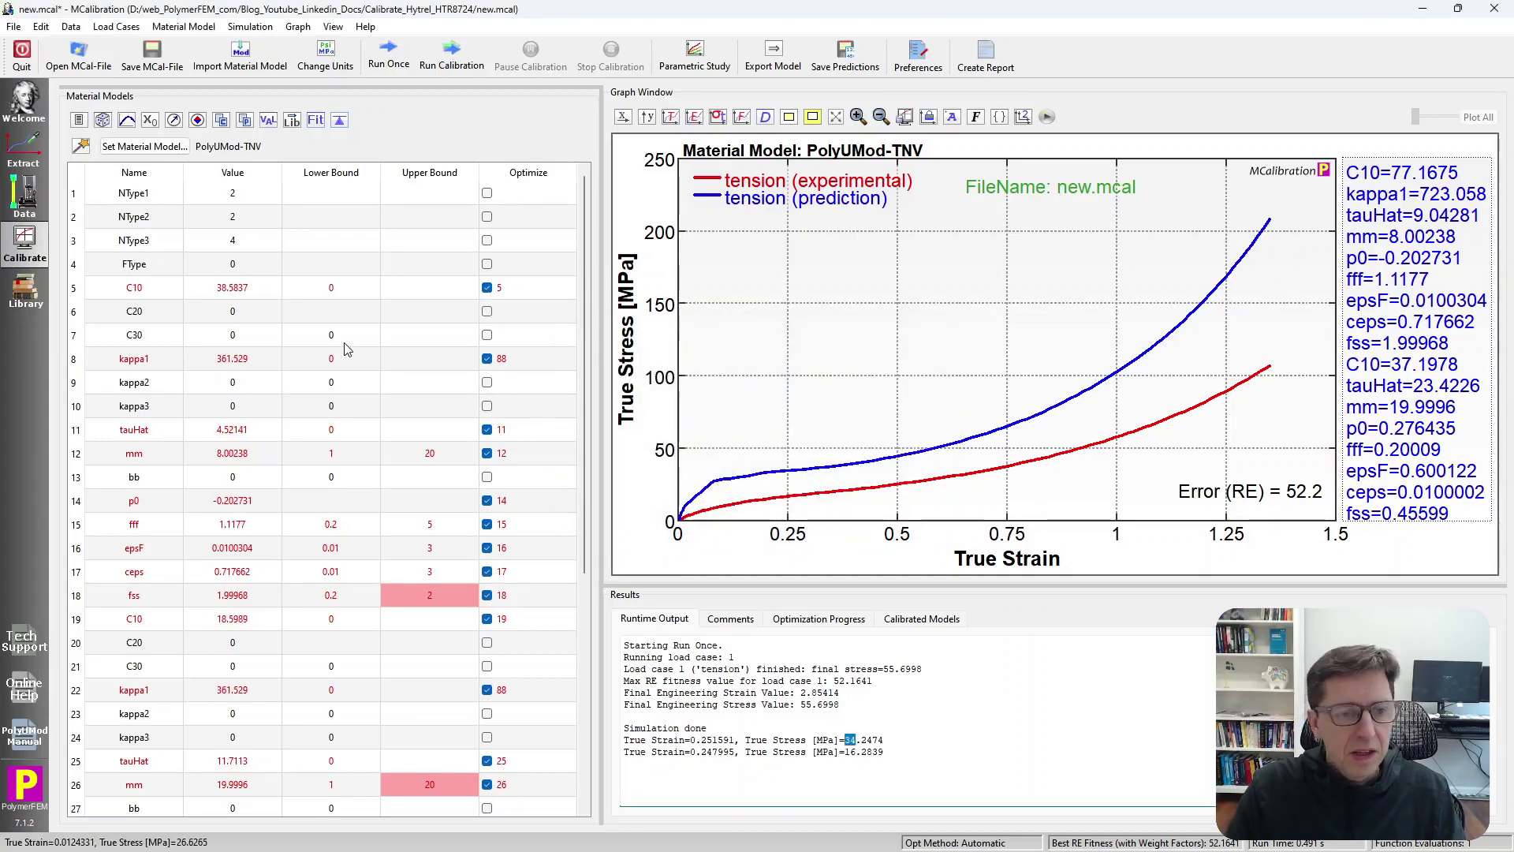
{"action": "left_click", "coordinate": [394, 52]}
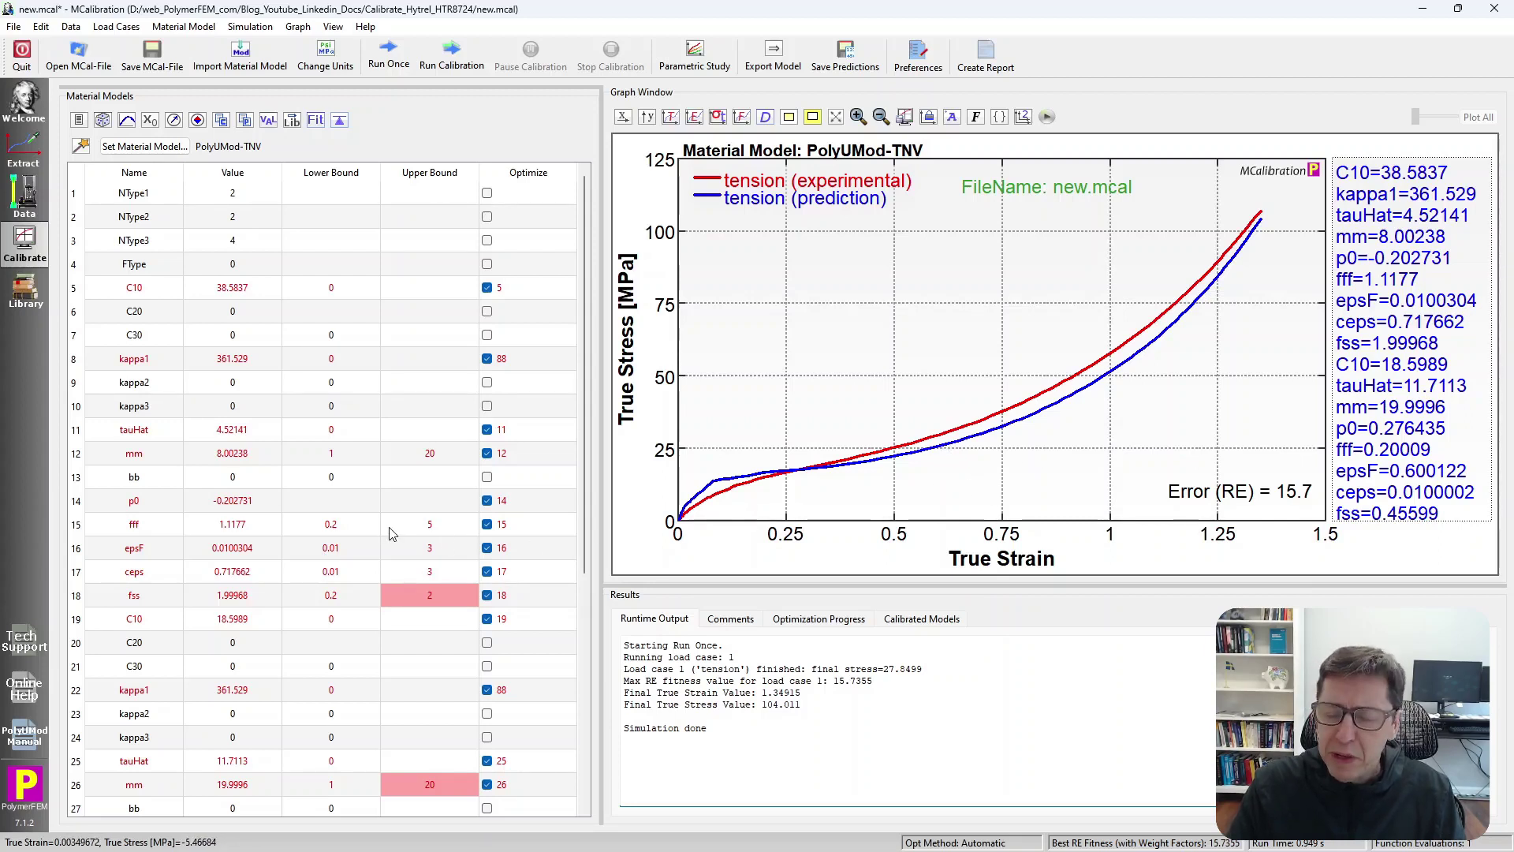
Turn off Optimize for both mm parameters (rows 12 and 26) and rerun; error stays 15.7
{"action": "scroll", "coordinate": [237, 567], "scroll_direction": "down", "scroll_amount": 5}
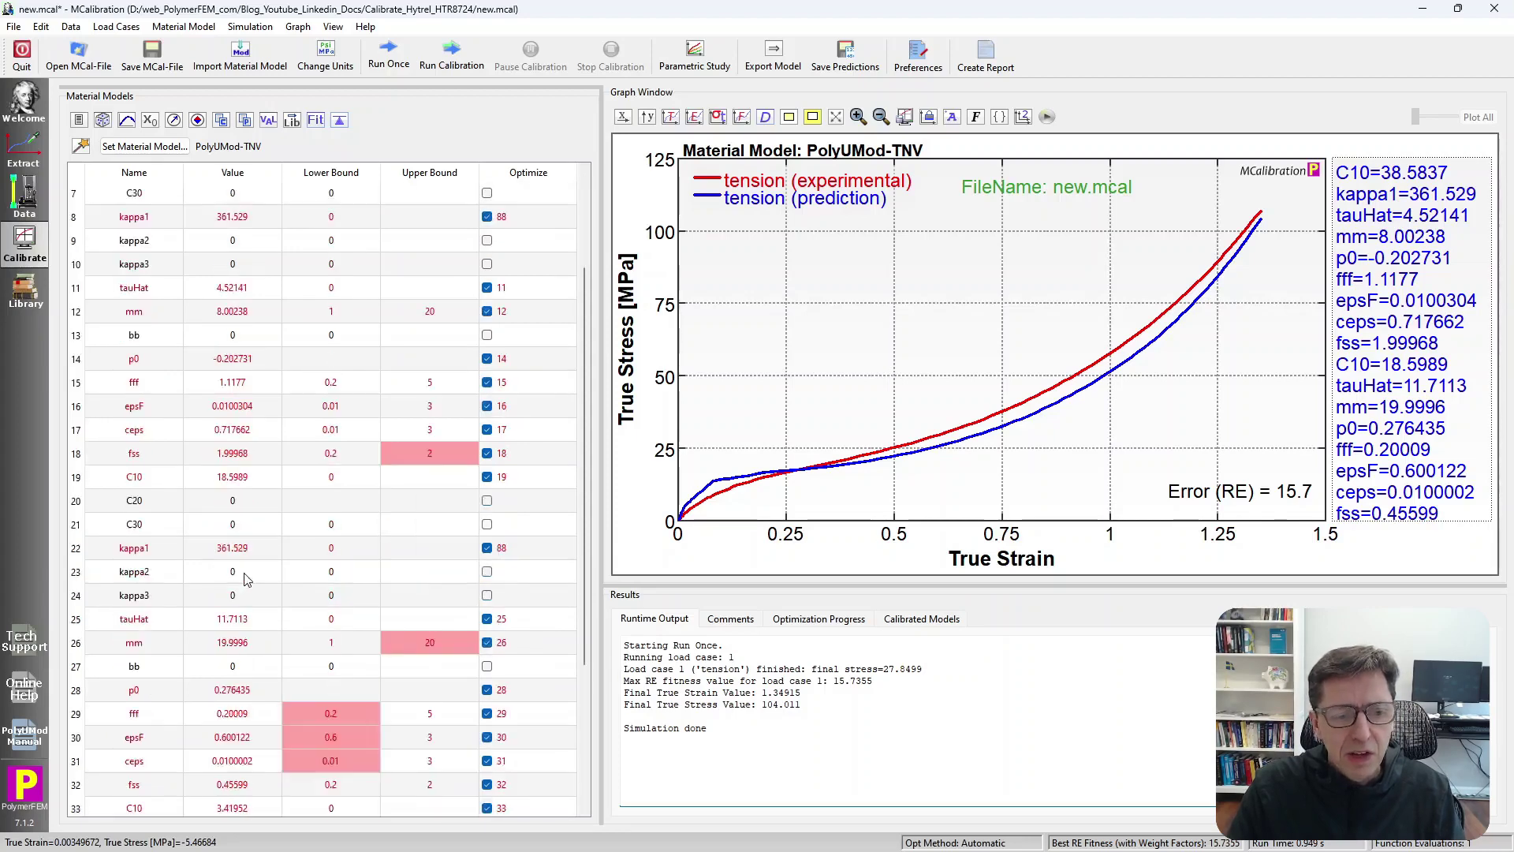
{"action": "scroll", "coordinate": [236, 600], "scroll_direction": "up", "scroll_amount": 5}
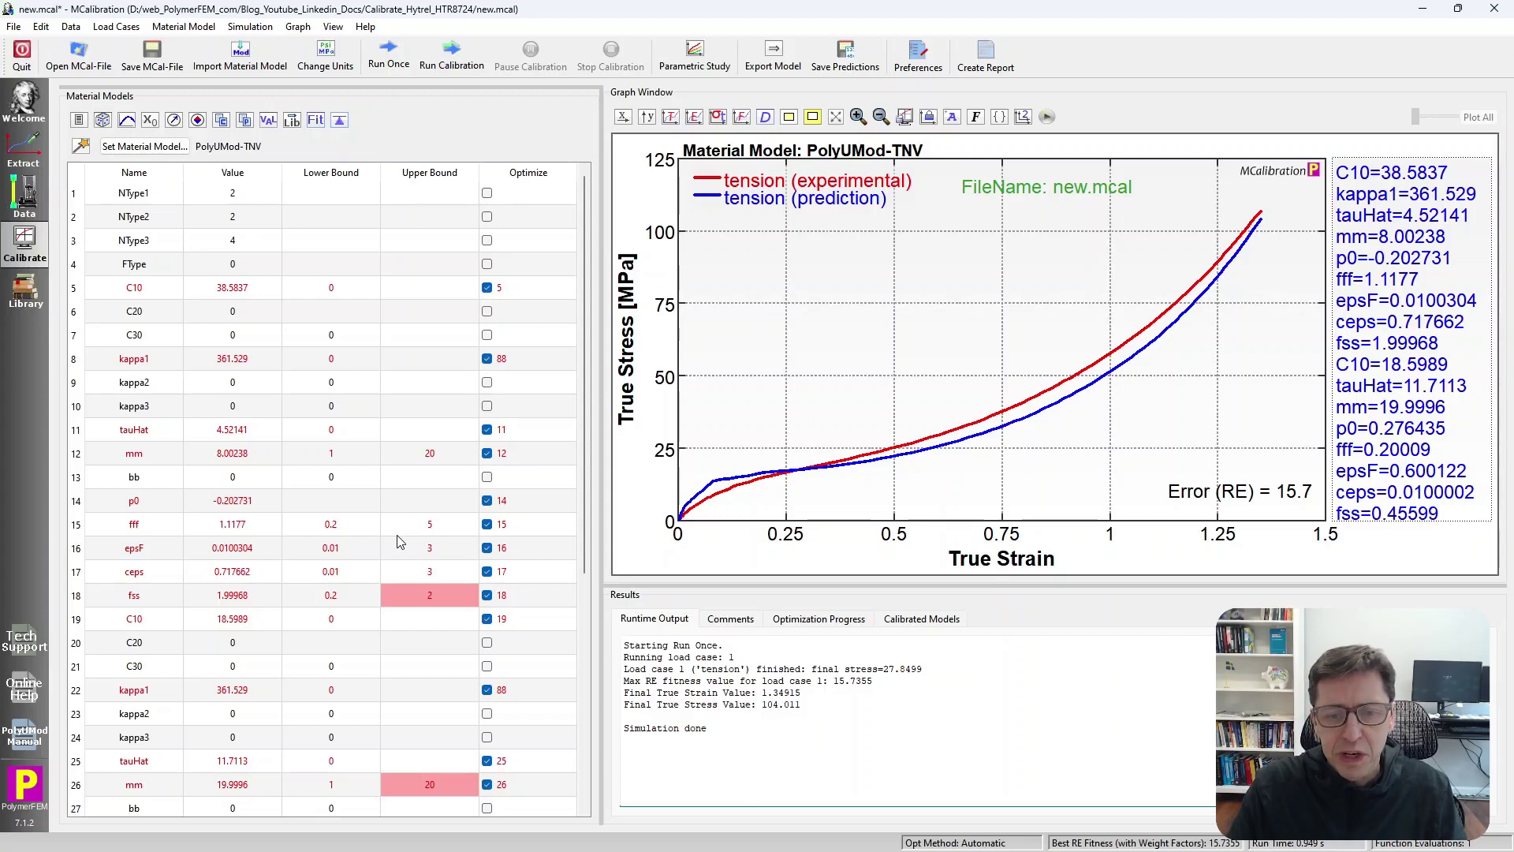
{"action": "left_click", "coordinate": [137, 462]}
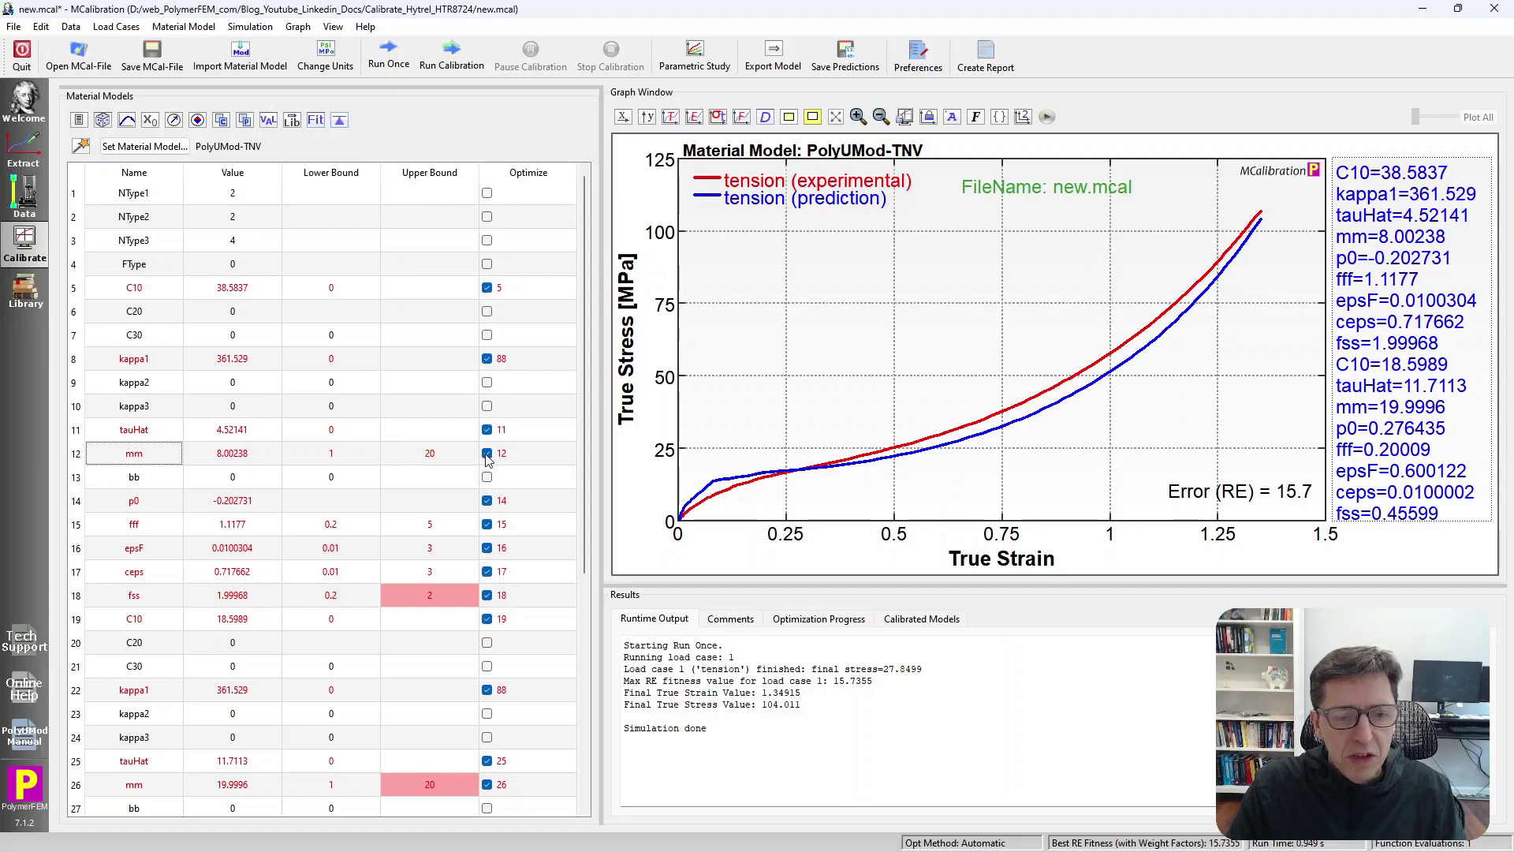
{"action": "scroll", "coordinate": [244, 464], "scroll_direction": "down", "scroll_amount": 2}
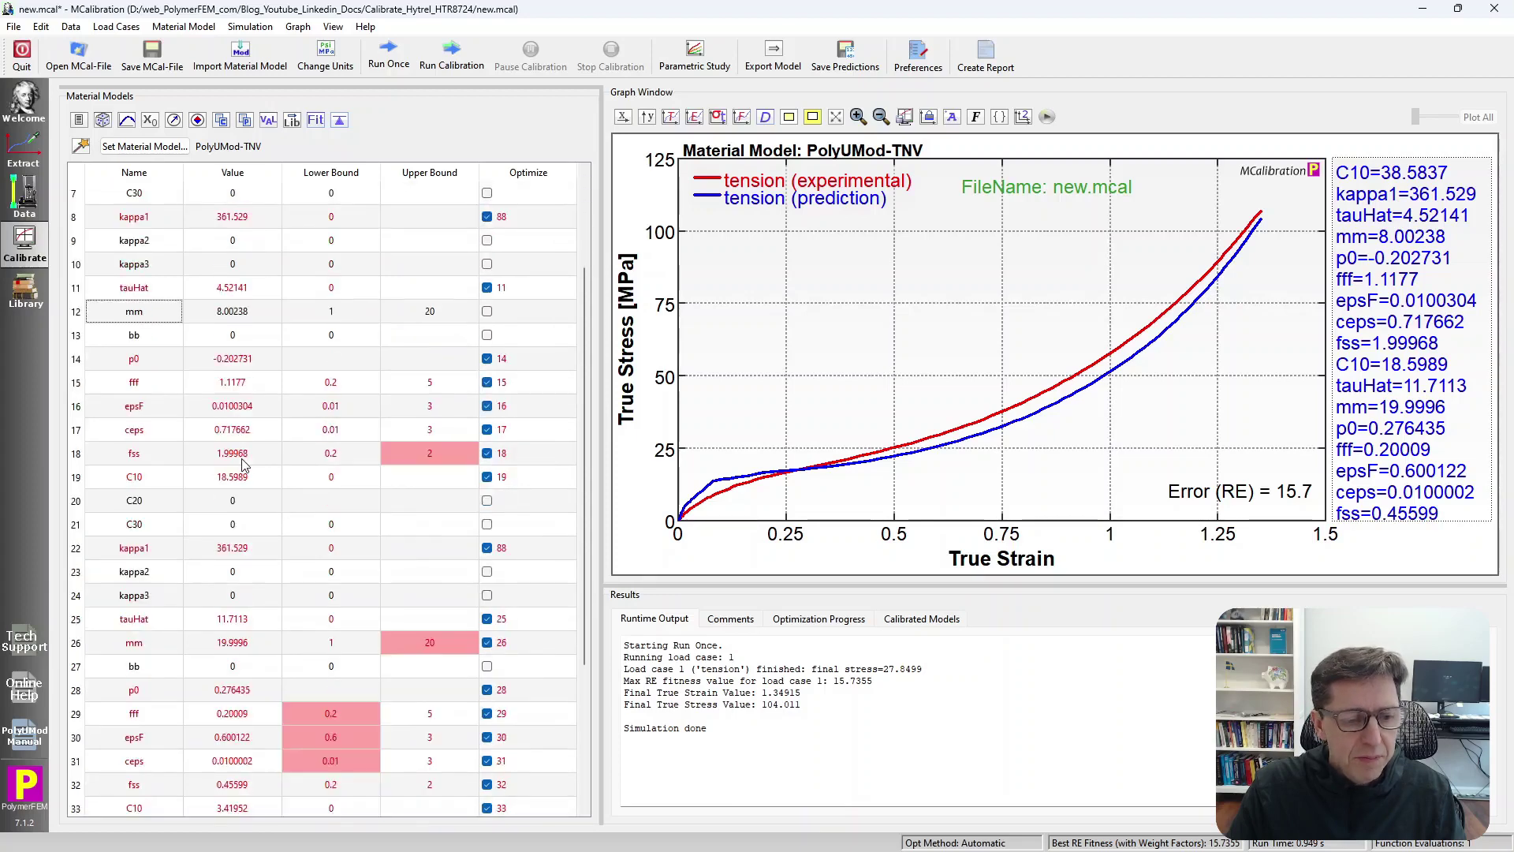
{"action": "left_click", "coordinate": [487, 643]}
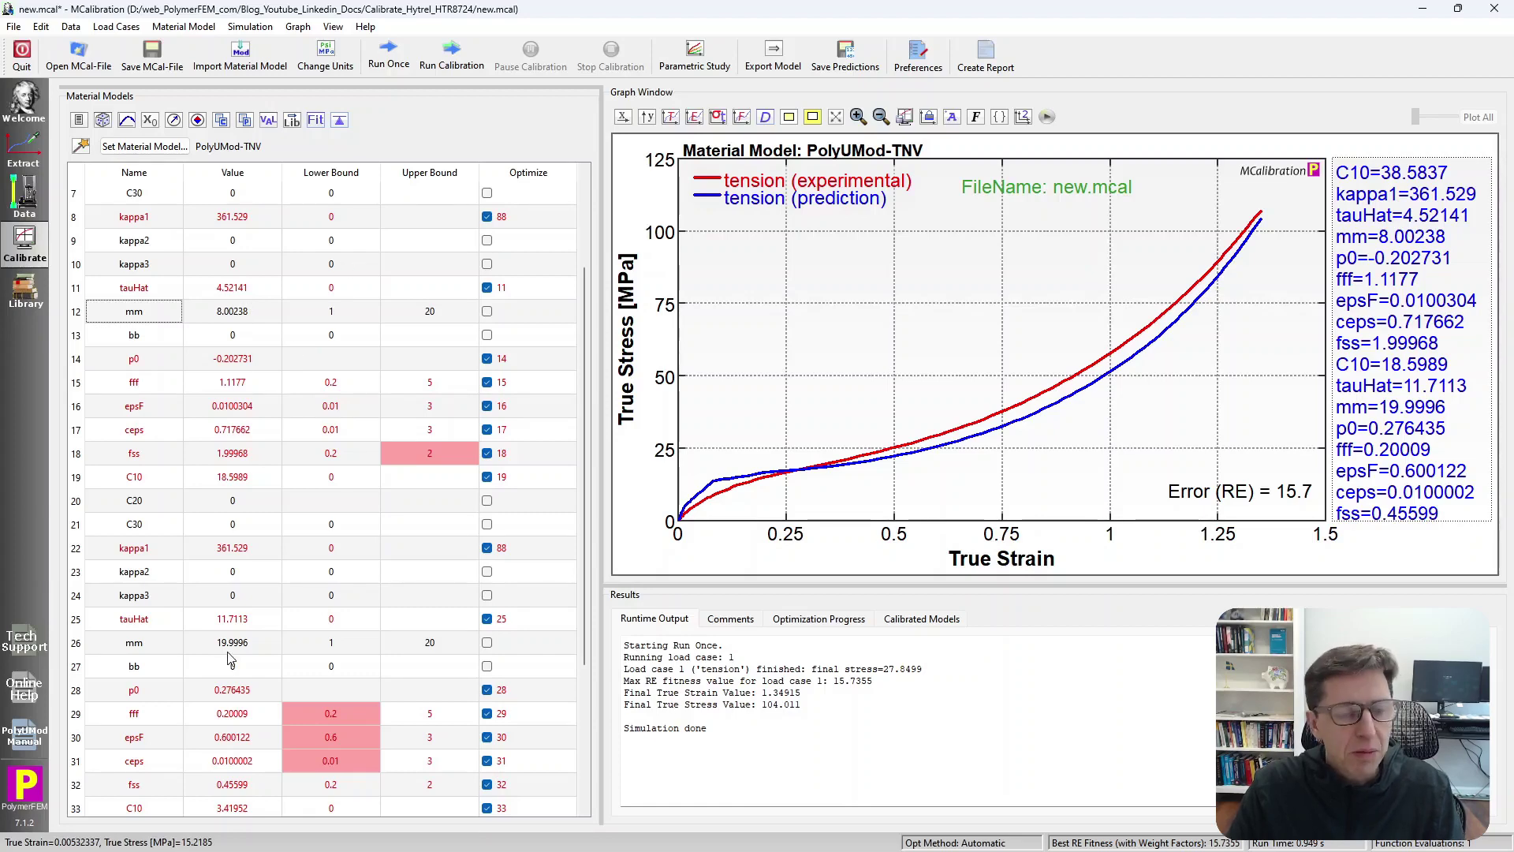
{"action": "left_click", "coordinate": [401, 63]}
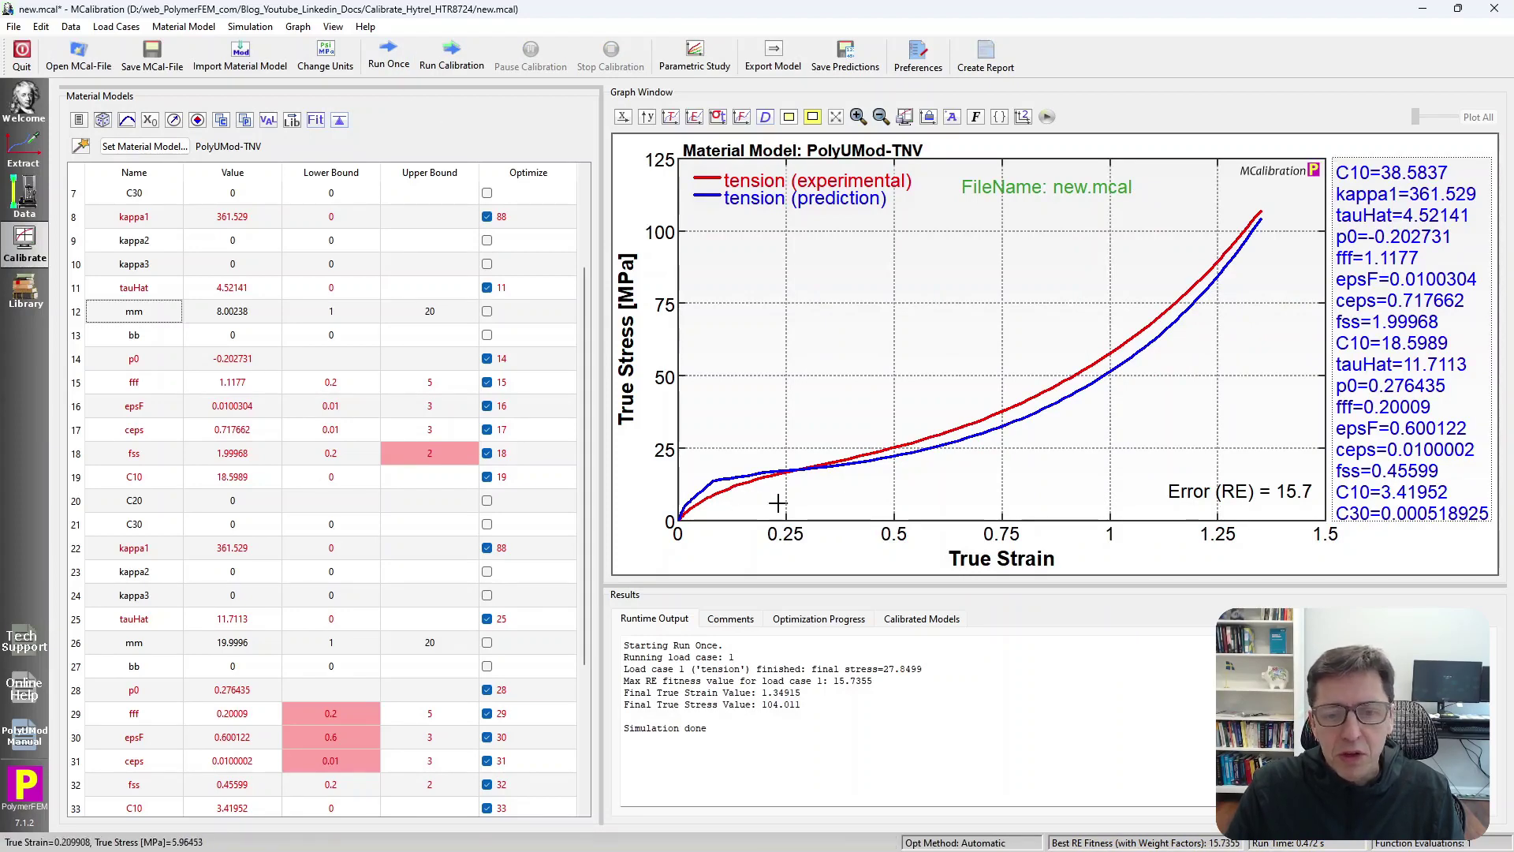
Stop optimizing the second p0 parameter in row 28
{"action": "left_click", "coordinate": [446, 61]}
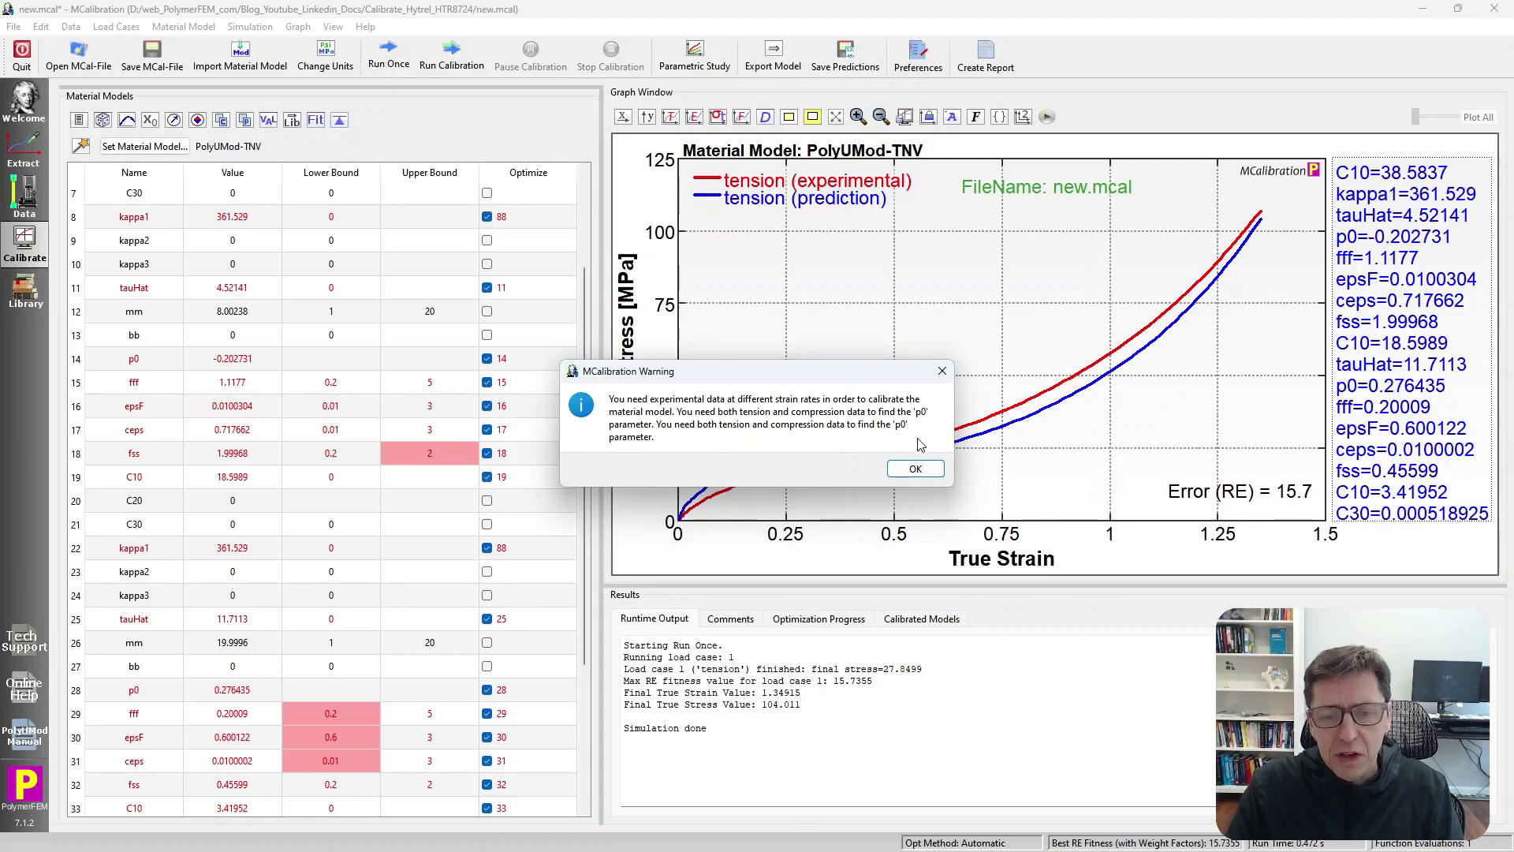
{"action": "left_click", "coordinate": [915, 470]}
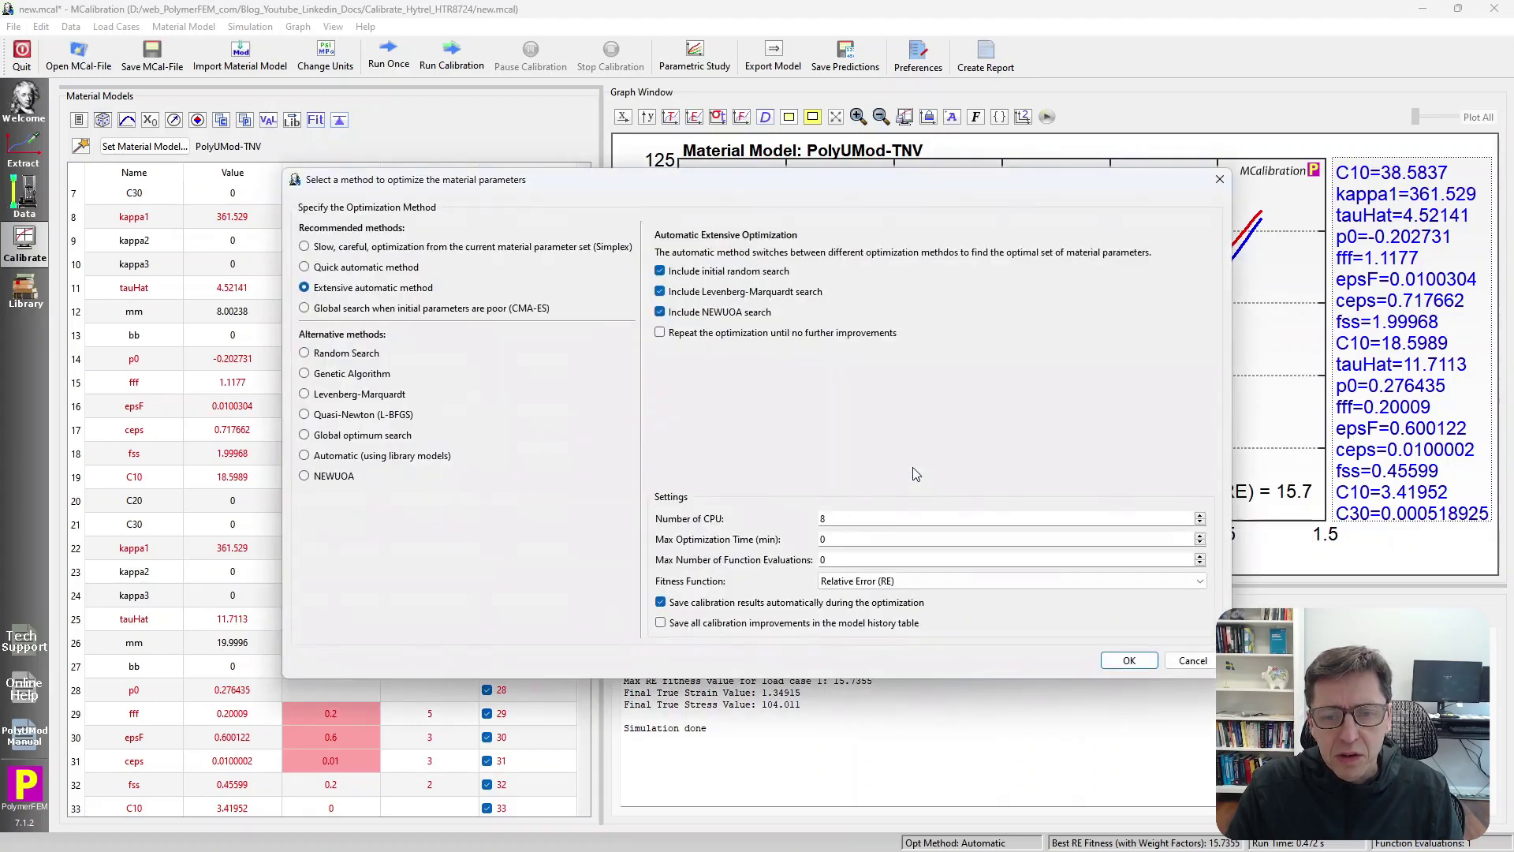
{"action": "left_click", "coordinate": [430, 593]}
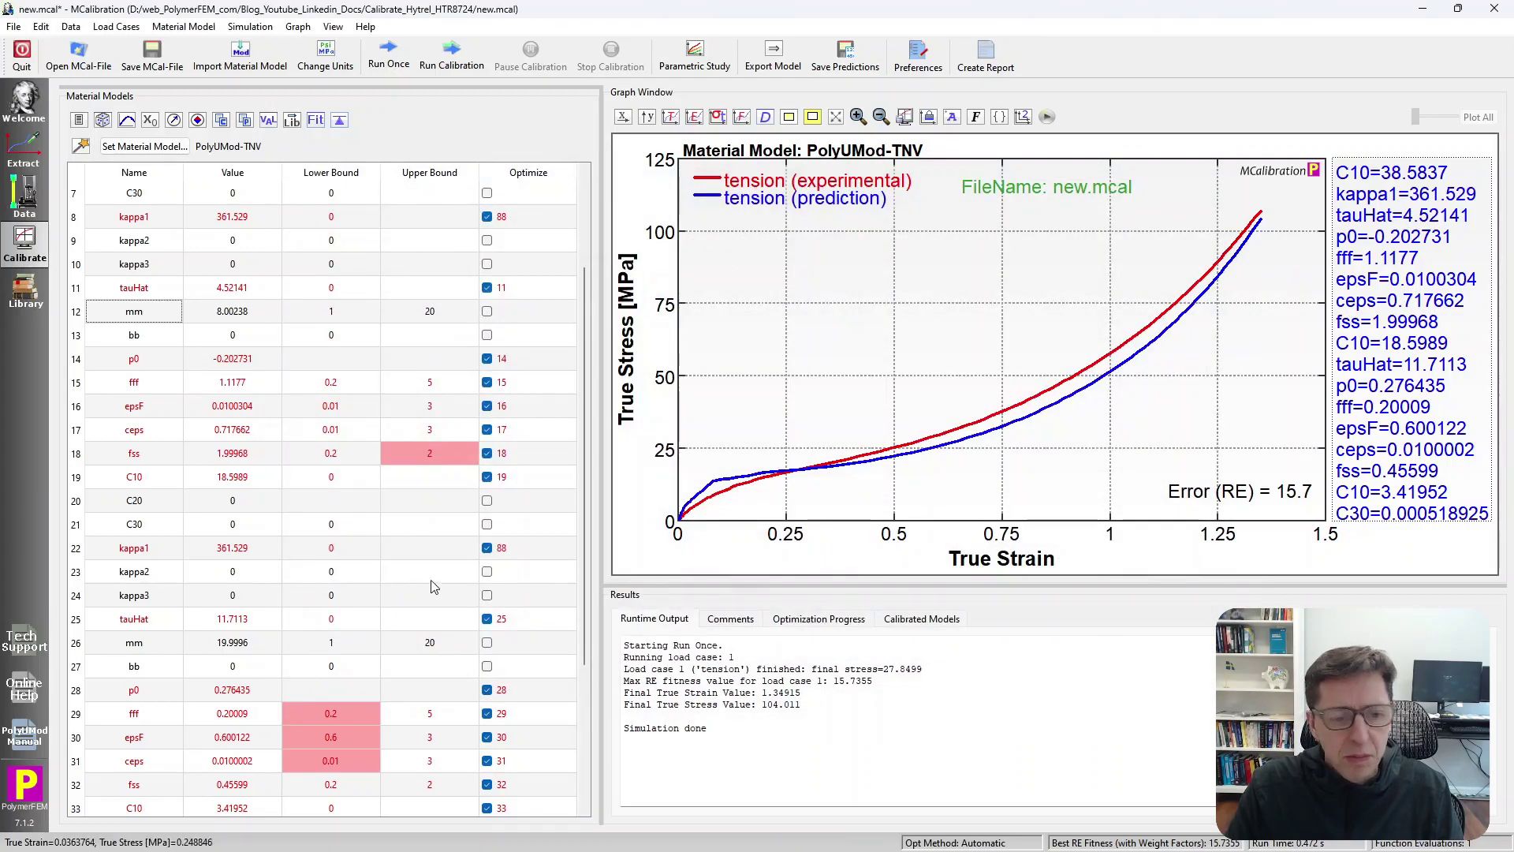
{"action": "left_click", "coordinate": [488, 691]}
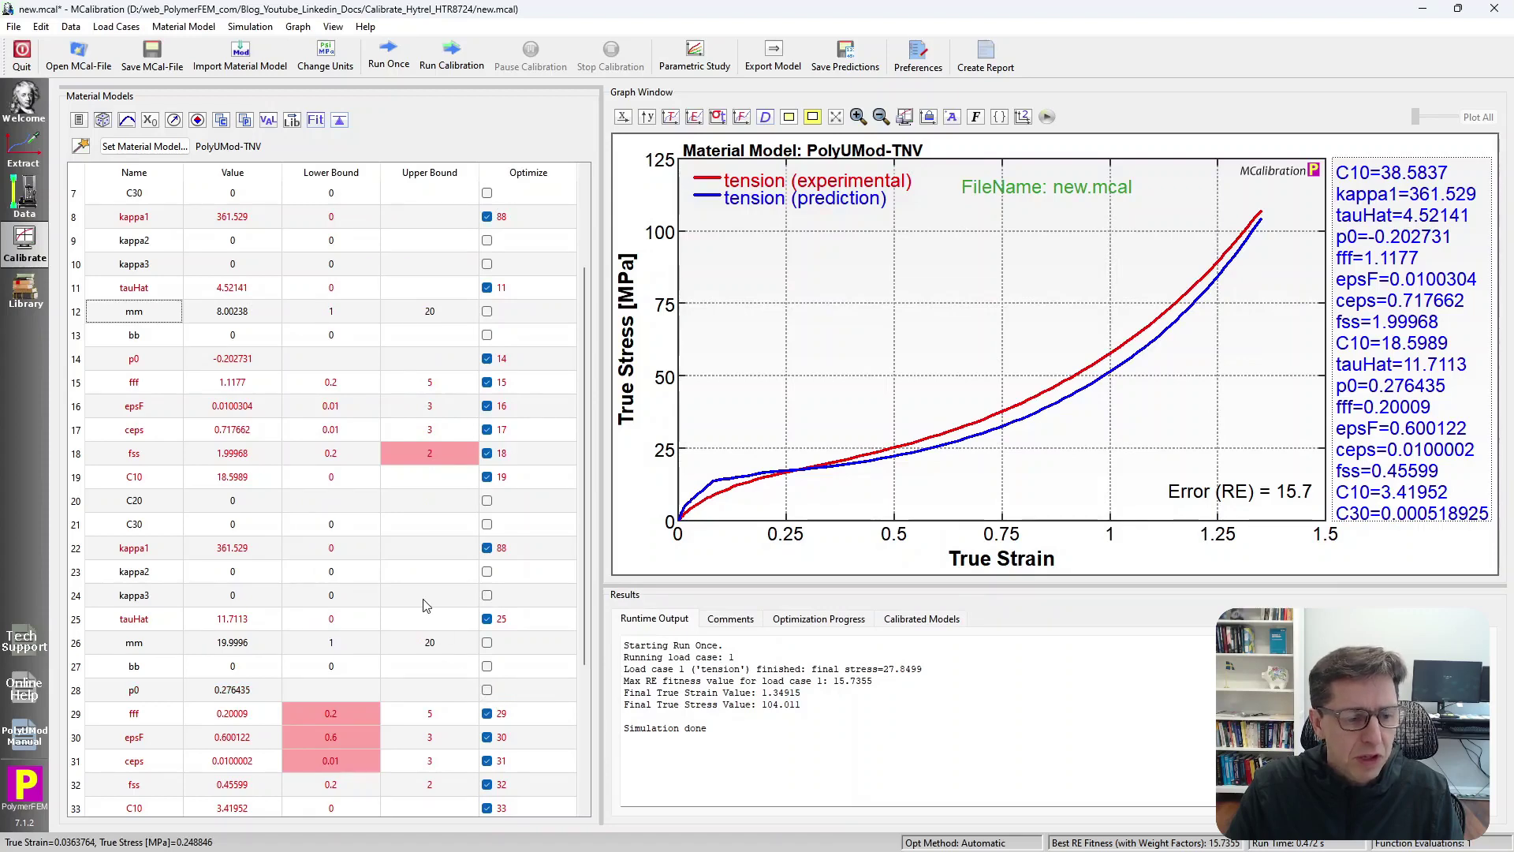
{"action": "scroll", "coordinate": [424, 605], "scroll_direction": "down", "scroll_amount": 3}
{"action": "scroll", "coordinate": [424, 605], "scroll_direction": "up", "scroll_amount": 5}
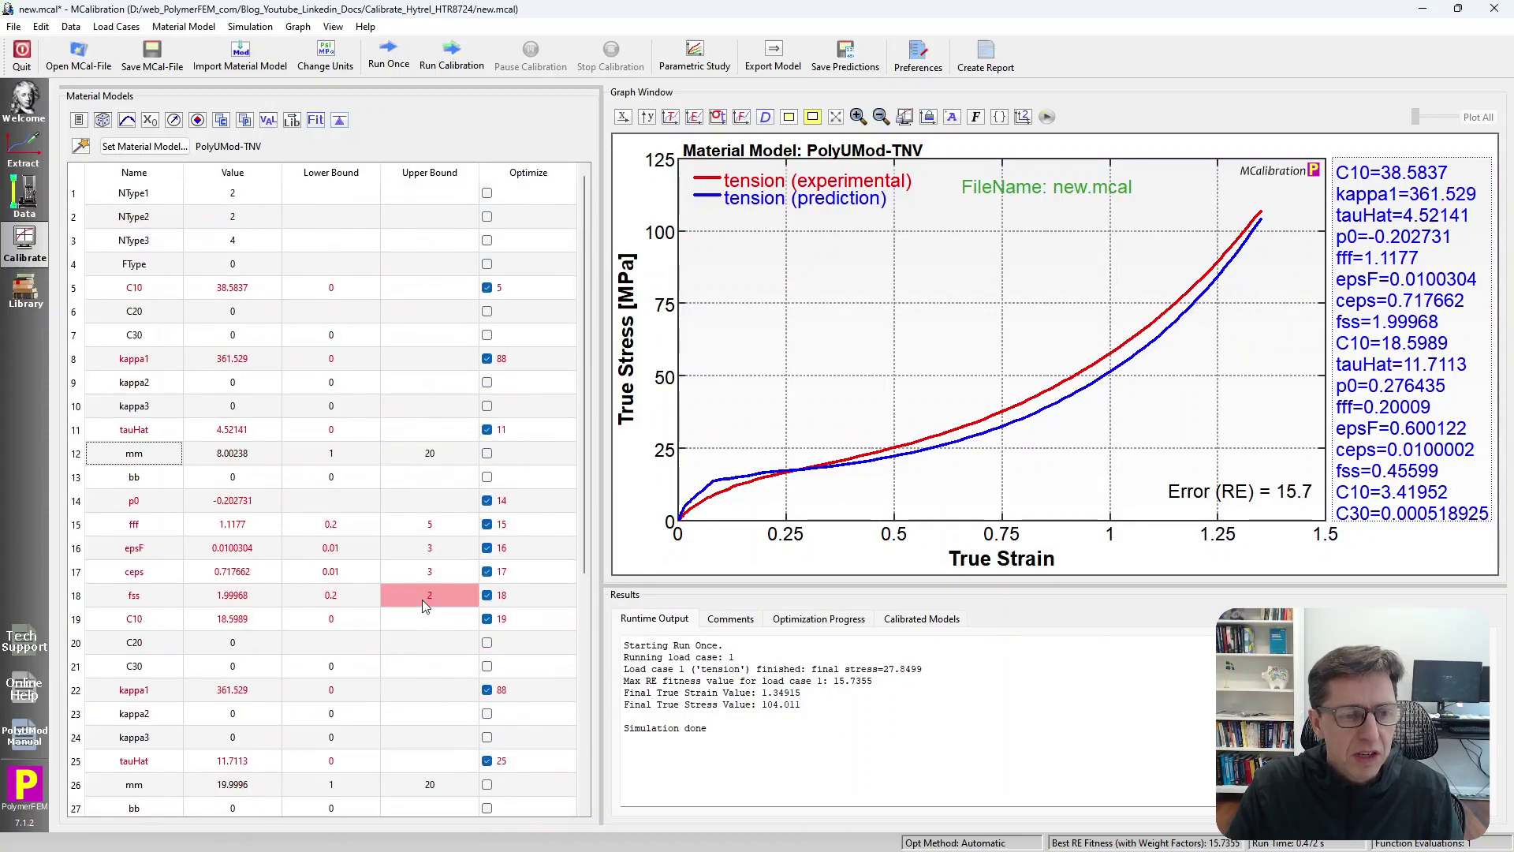
Stop optimizing the row 14 p0 parameter and restart calibration, accepting the strain-rate warning
{"action": "left_click", "coordinate": [450, 61]}
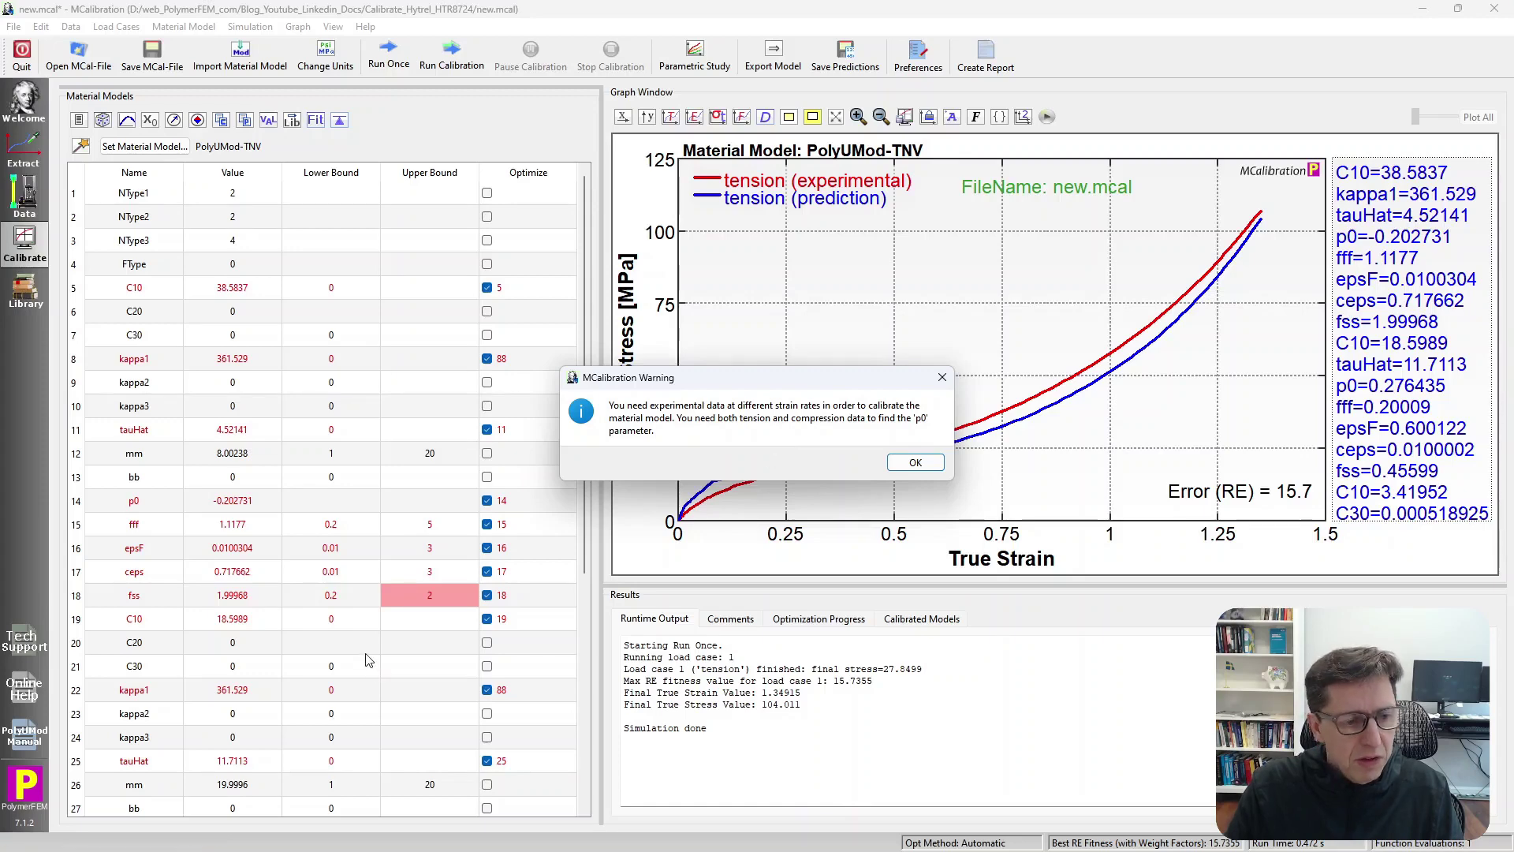
{"action": "key", "text": "Return"}
{"action": "key", "text": "Escape"}
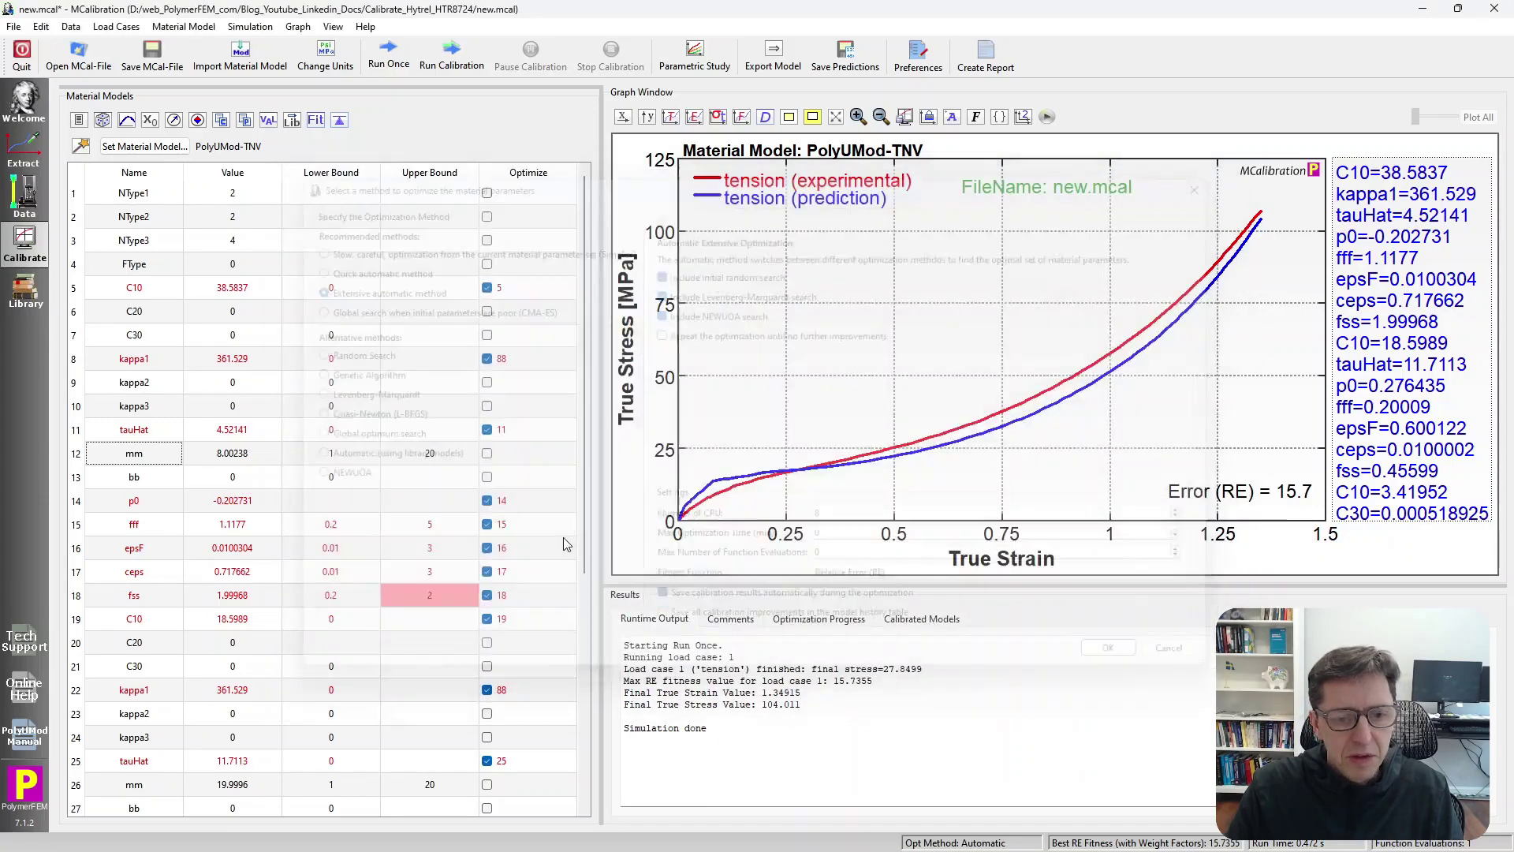
{"action": "left_click", "coordinate": [487, 502]}
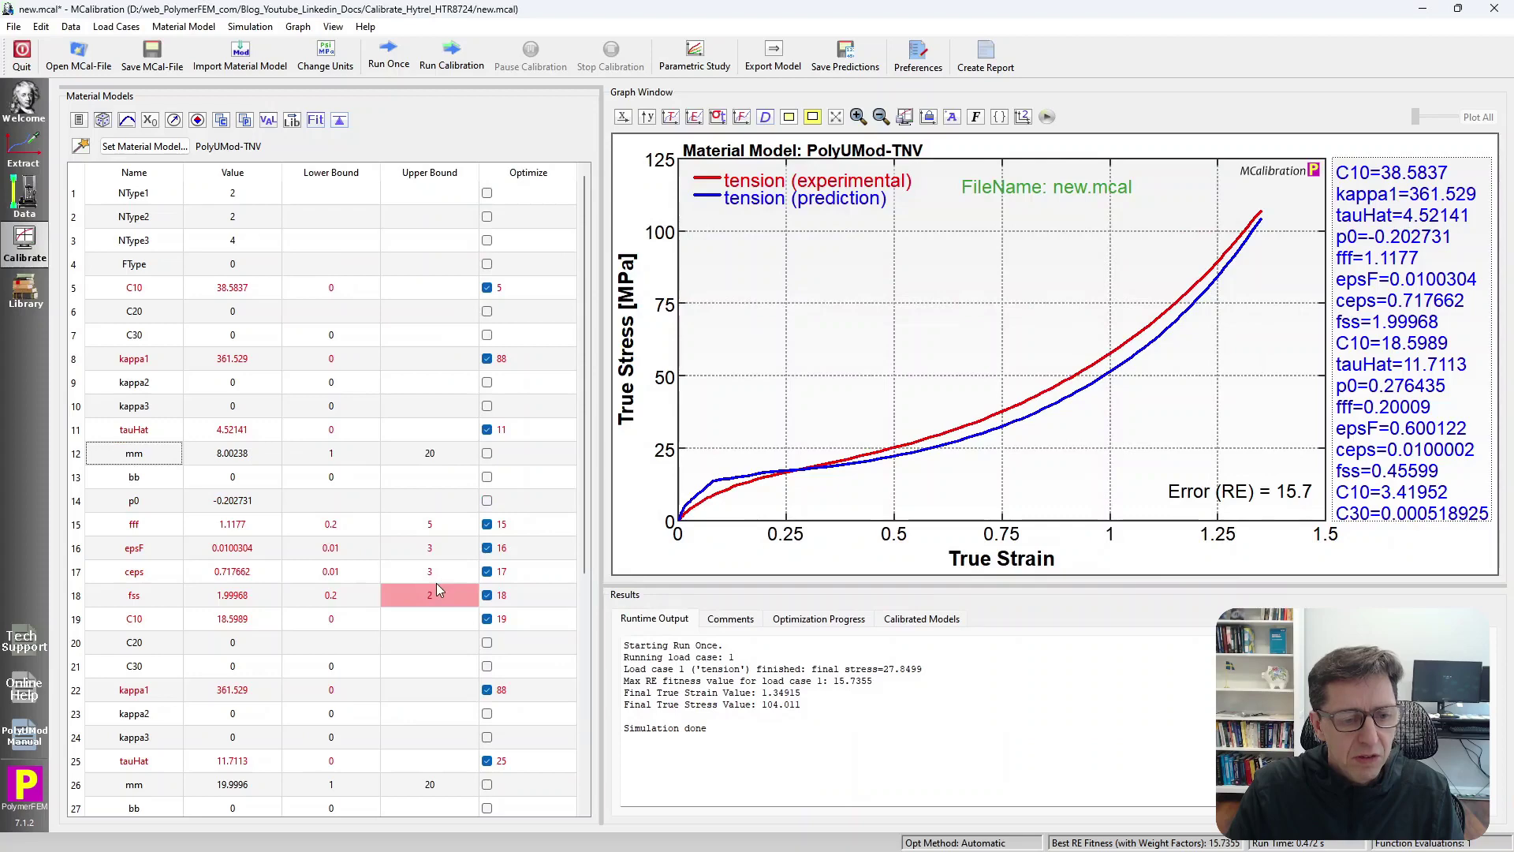
{"action": "left_click", "coordinate": [443, 60]}
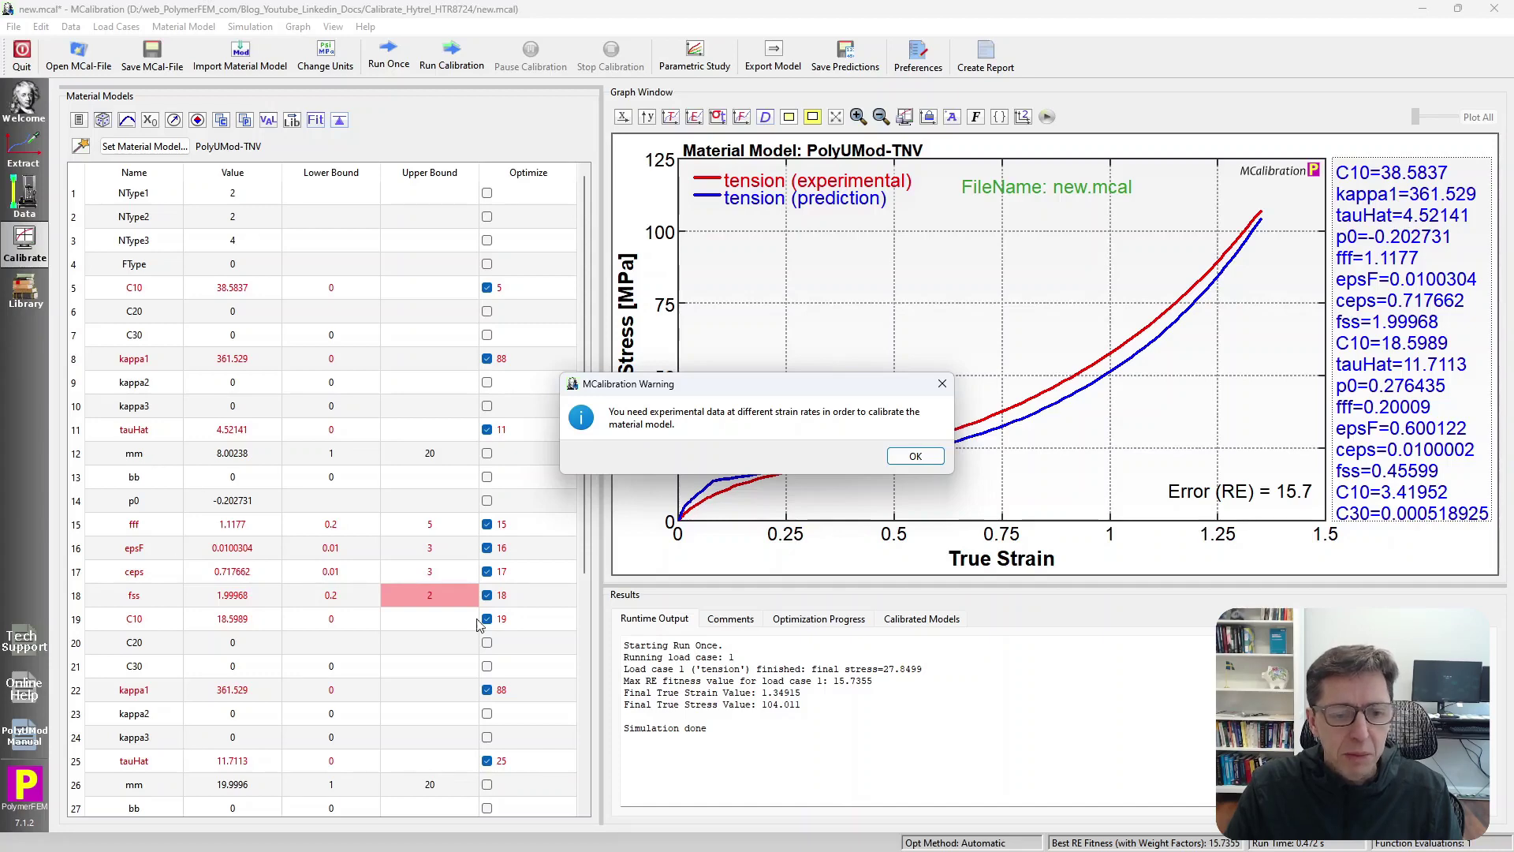
{"action": "left_click", "coordinate": [939, 458]}
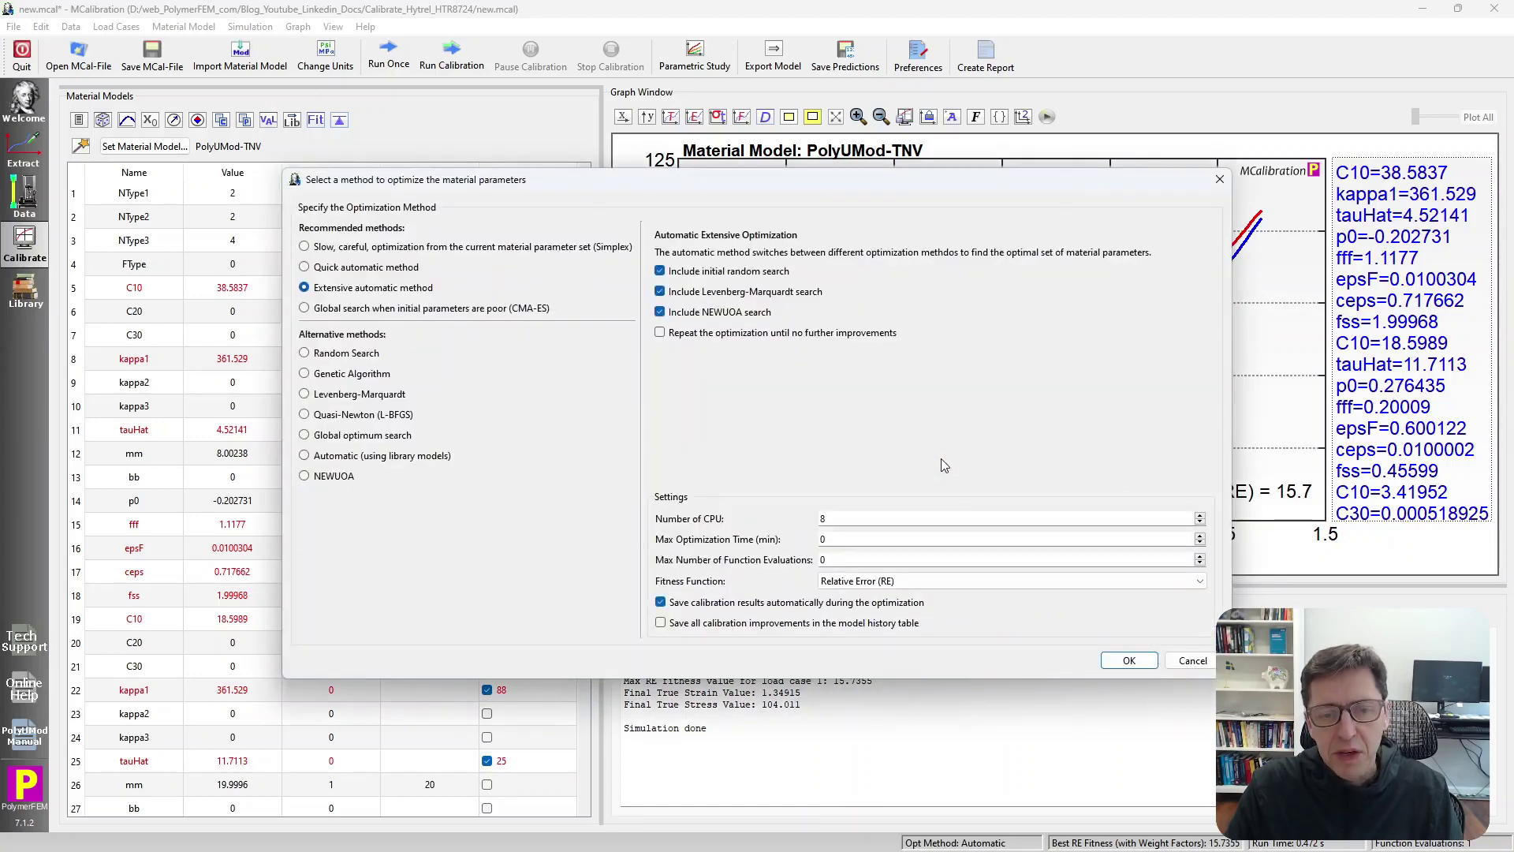
Run a Nelder-Mead Simplex calibration and stop it at Error (RE) 11.2
{"action": "left_click", "coordinate": [488, 246]}
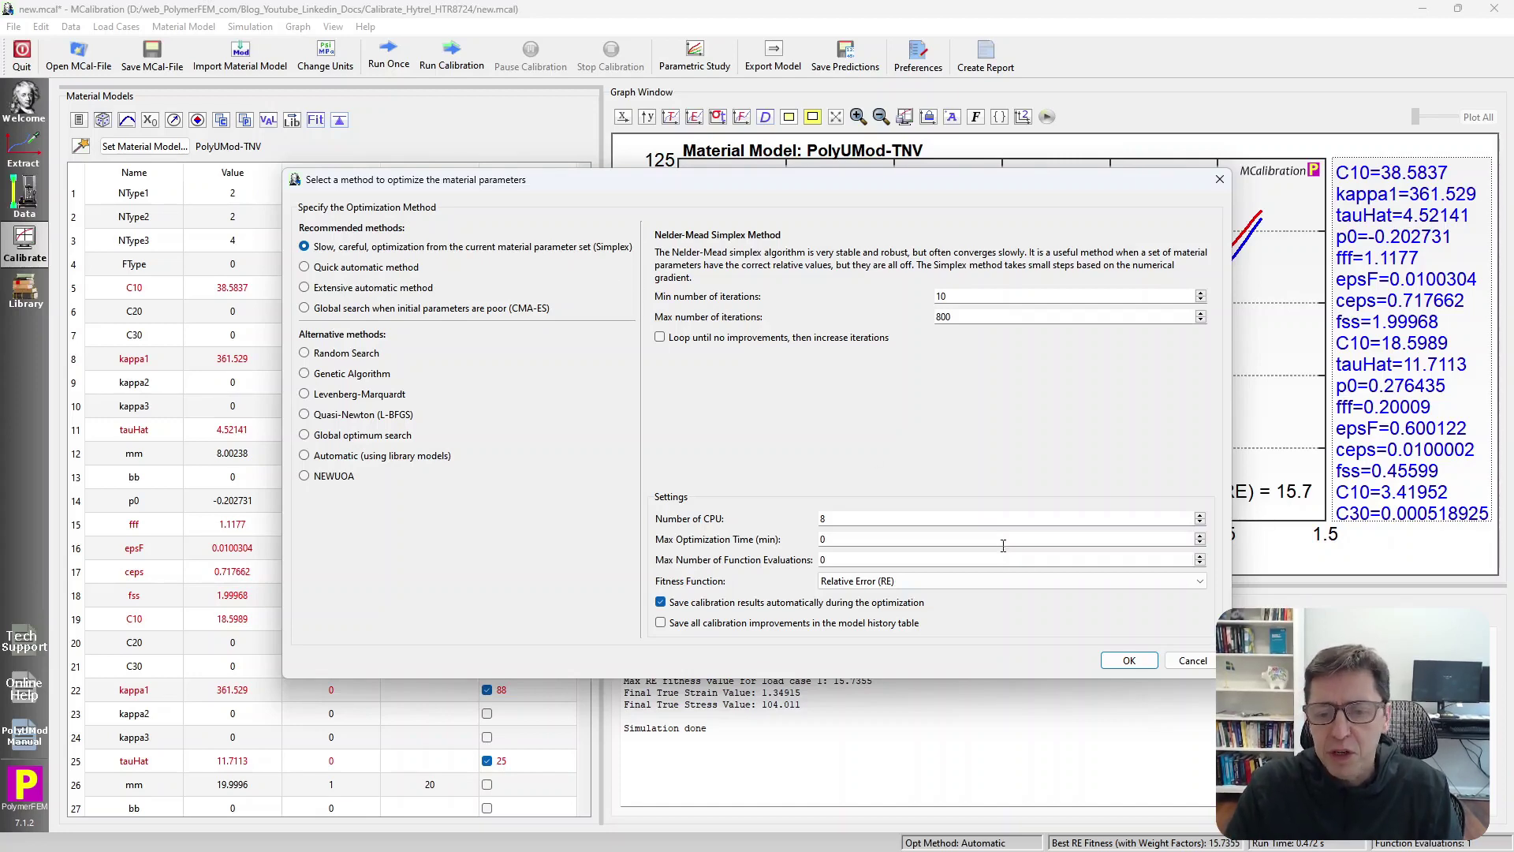
{"action": "left_click", "coordinate": [1126, 667]}
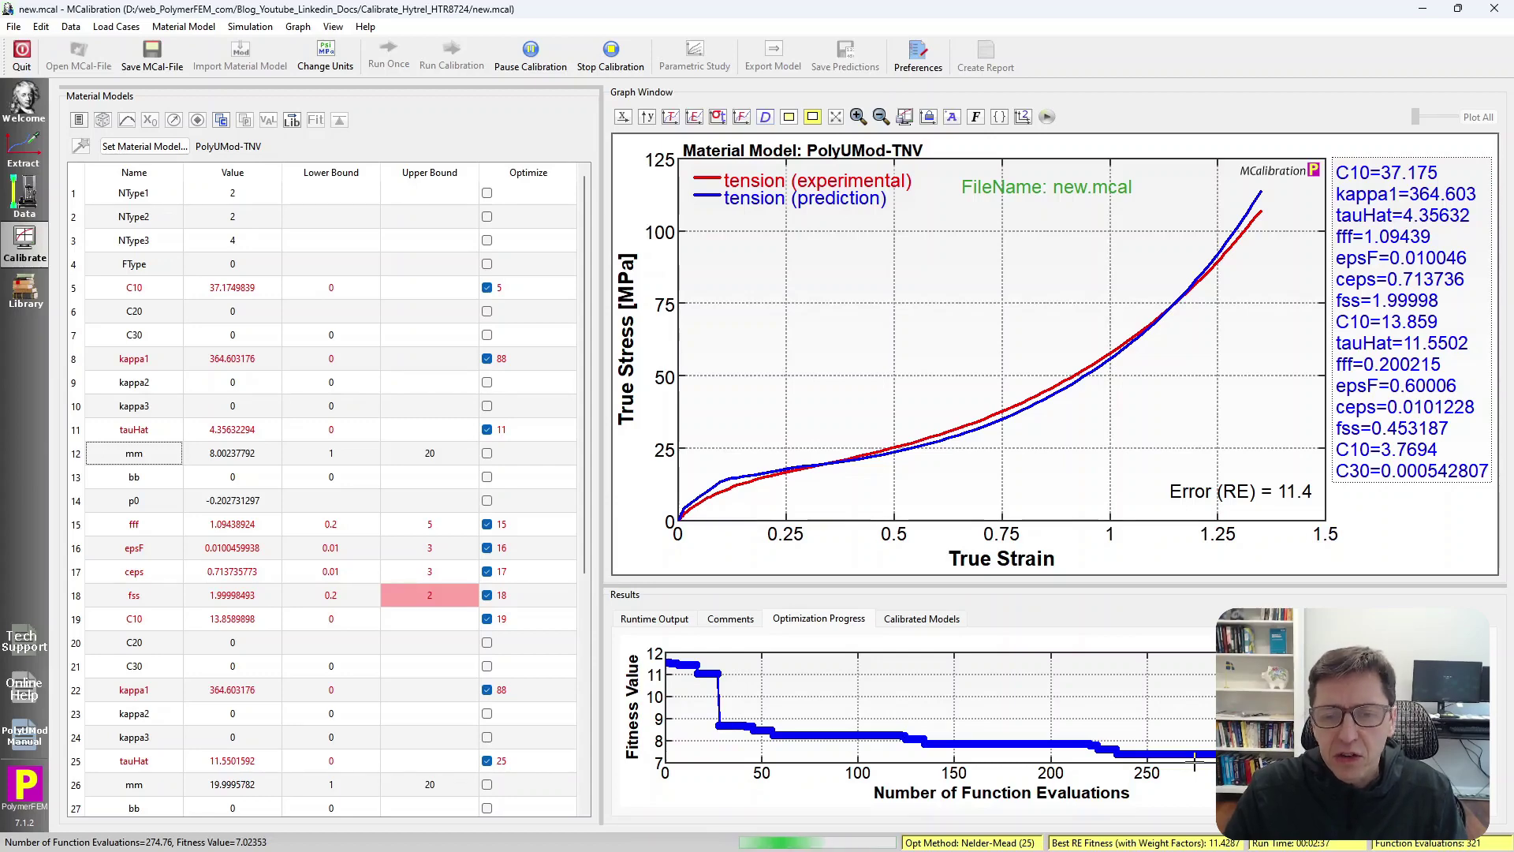
{"action": "left_click", "coordinate": [612, 57]}
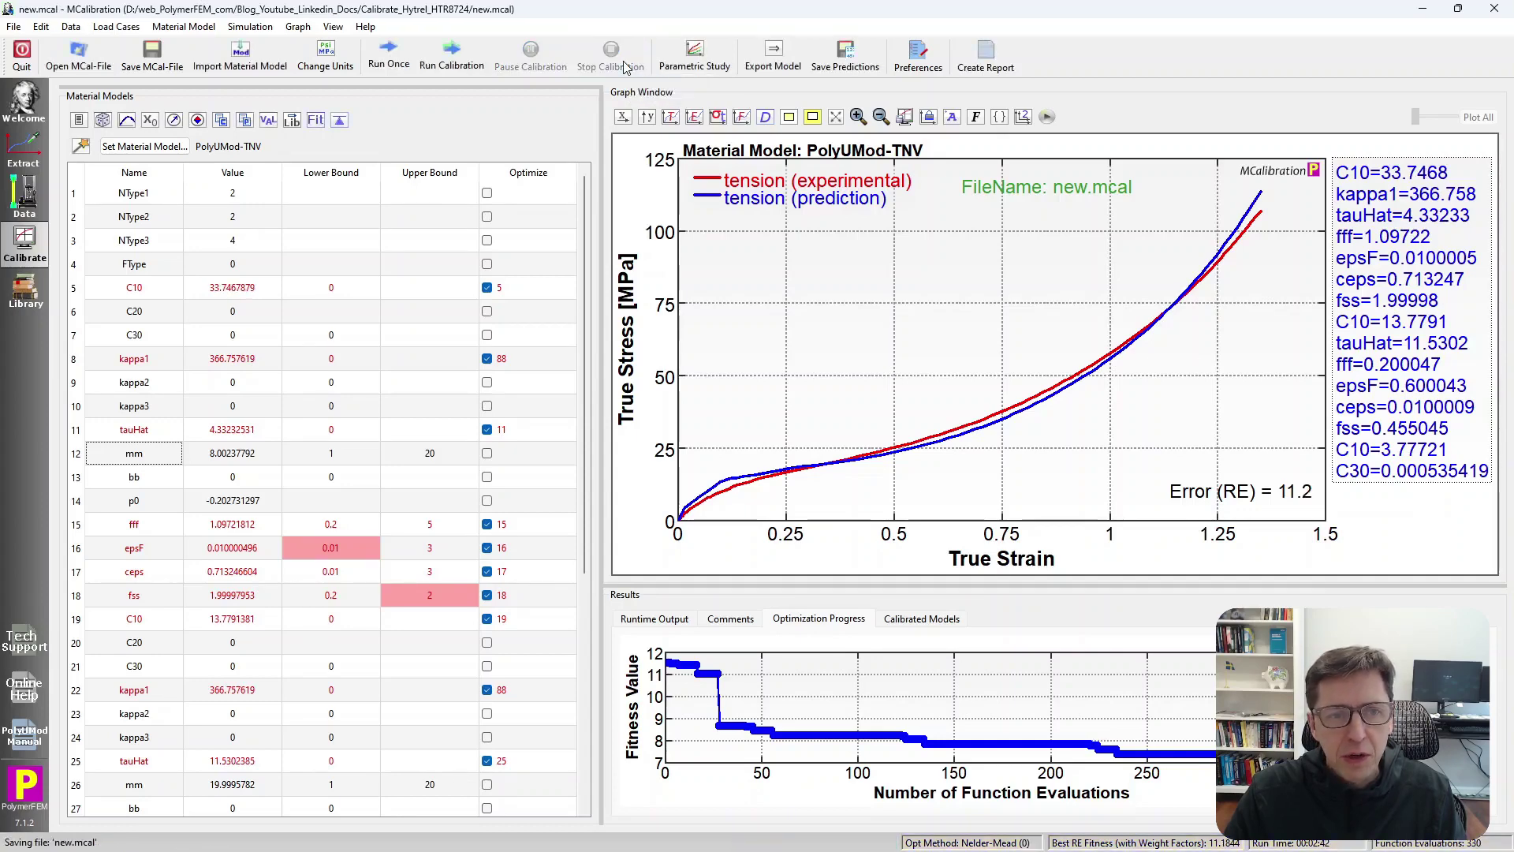
Rerun Simplex with a minimum of 100 iterations, stopping at Error (RE) 6.23
{"action": "left_click", "coordinate": [465, 69]}
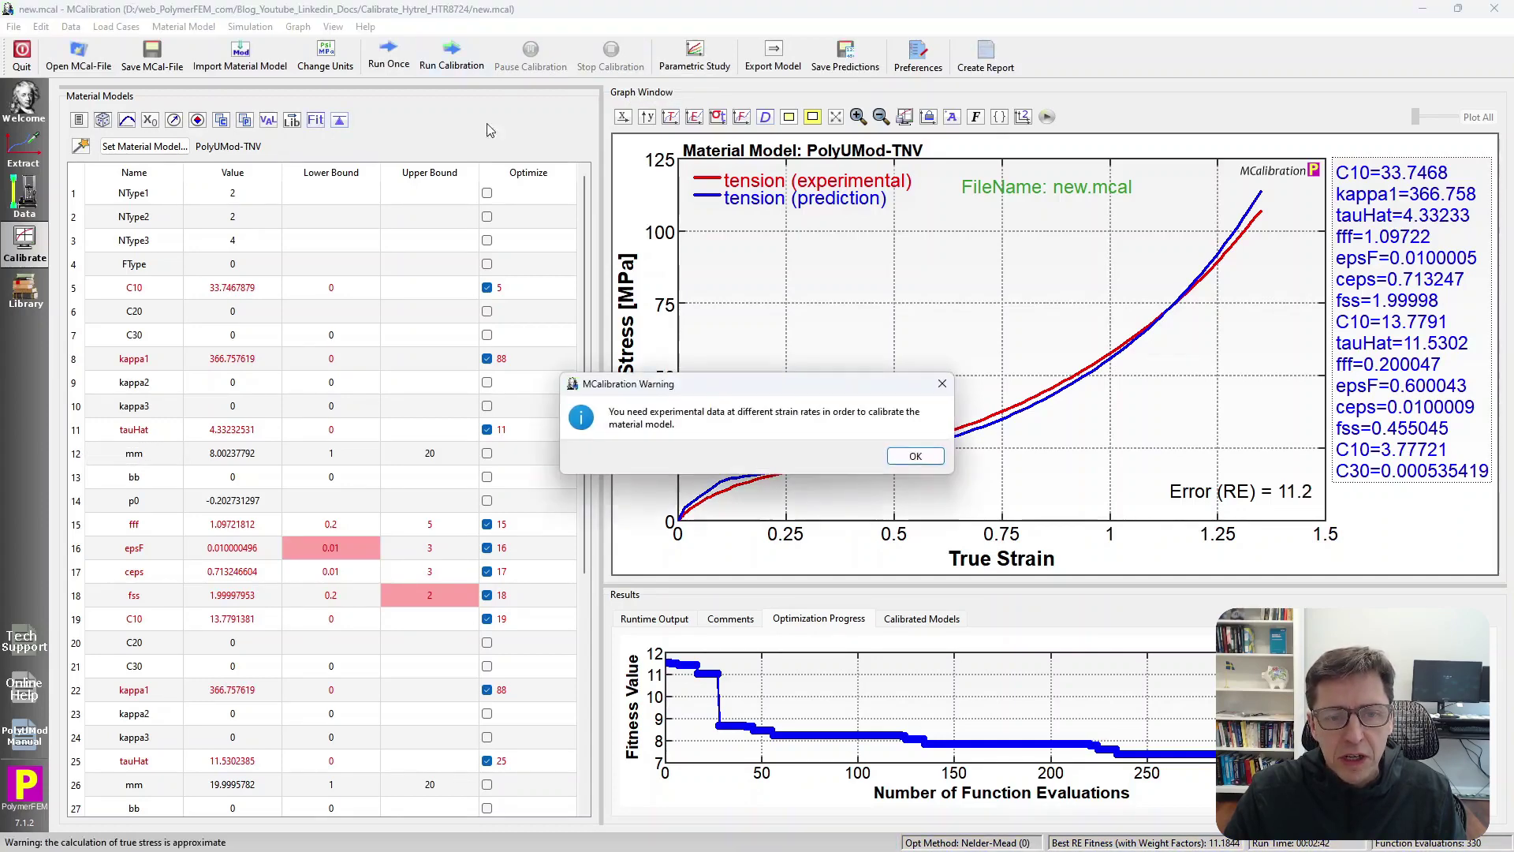
{"action": "left_click", "coordinate": [923, 459]}
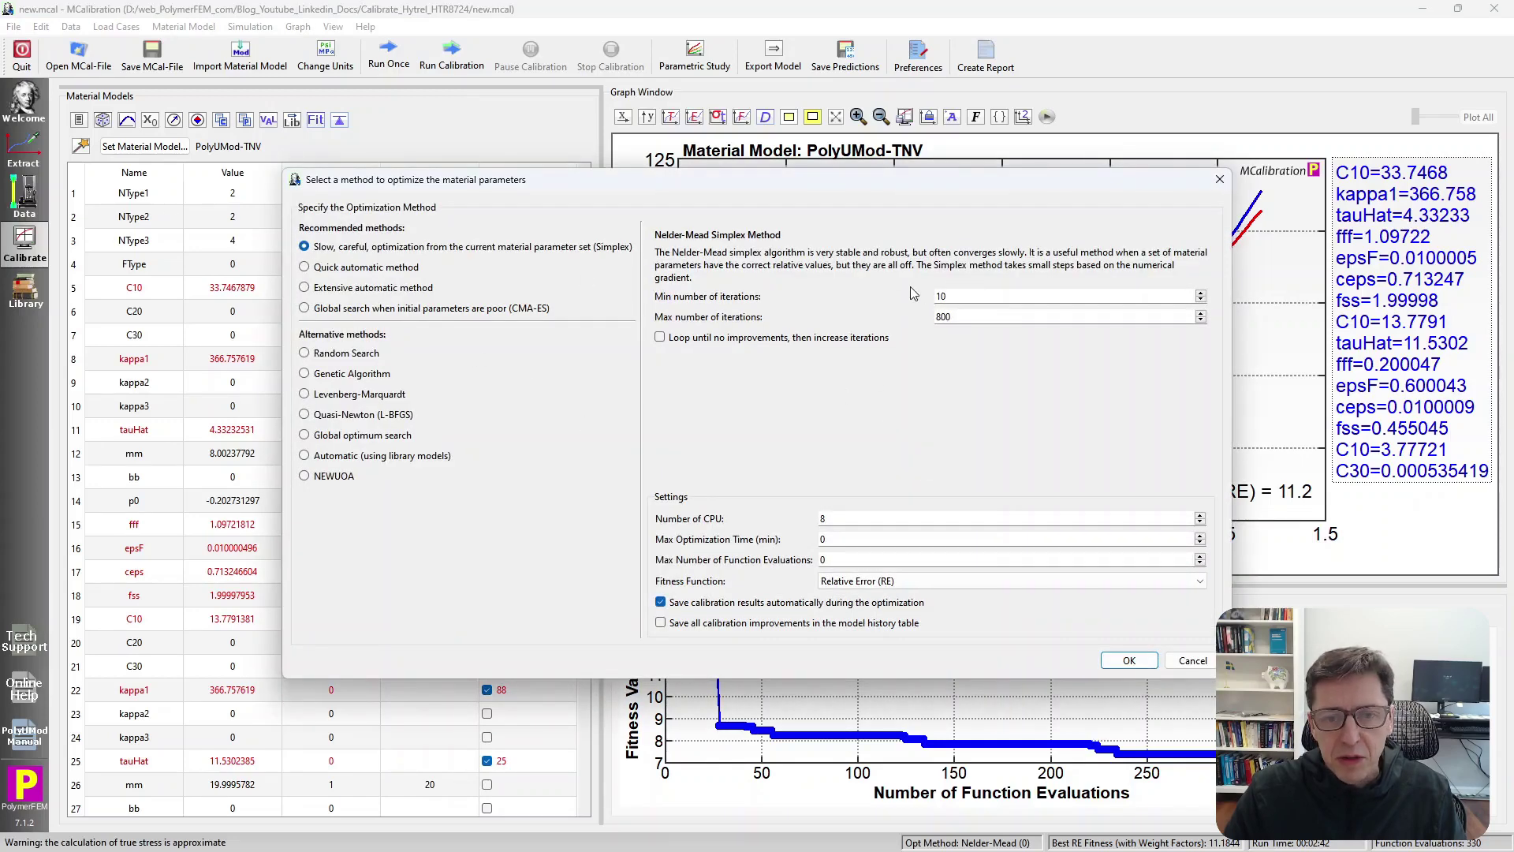
{"action": "type", "text": "0"}
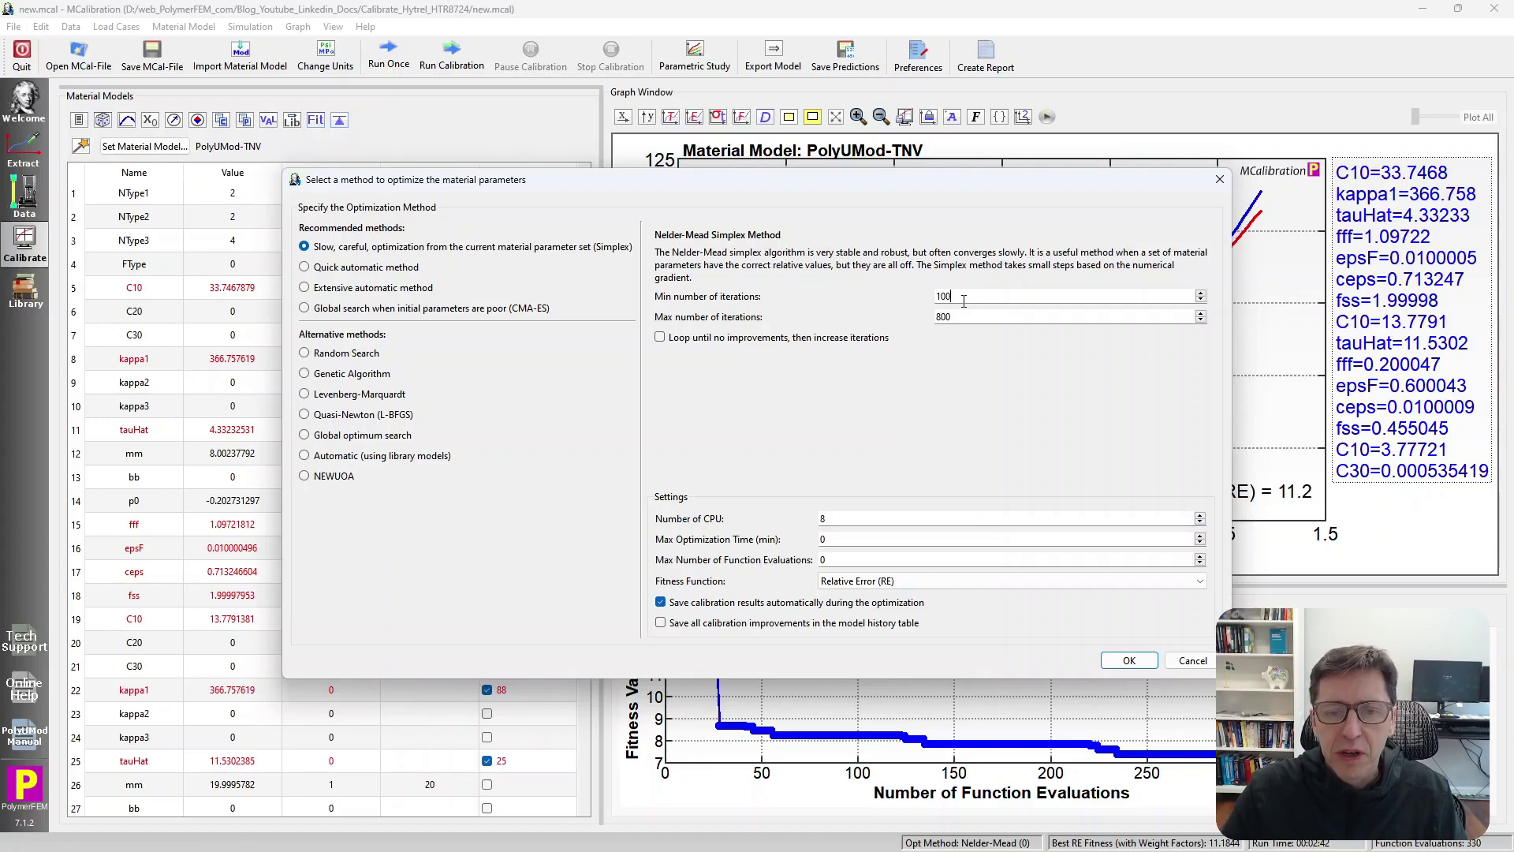
{"action": "left_click", "coordinate": [1128, 661]}
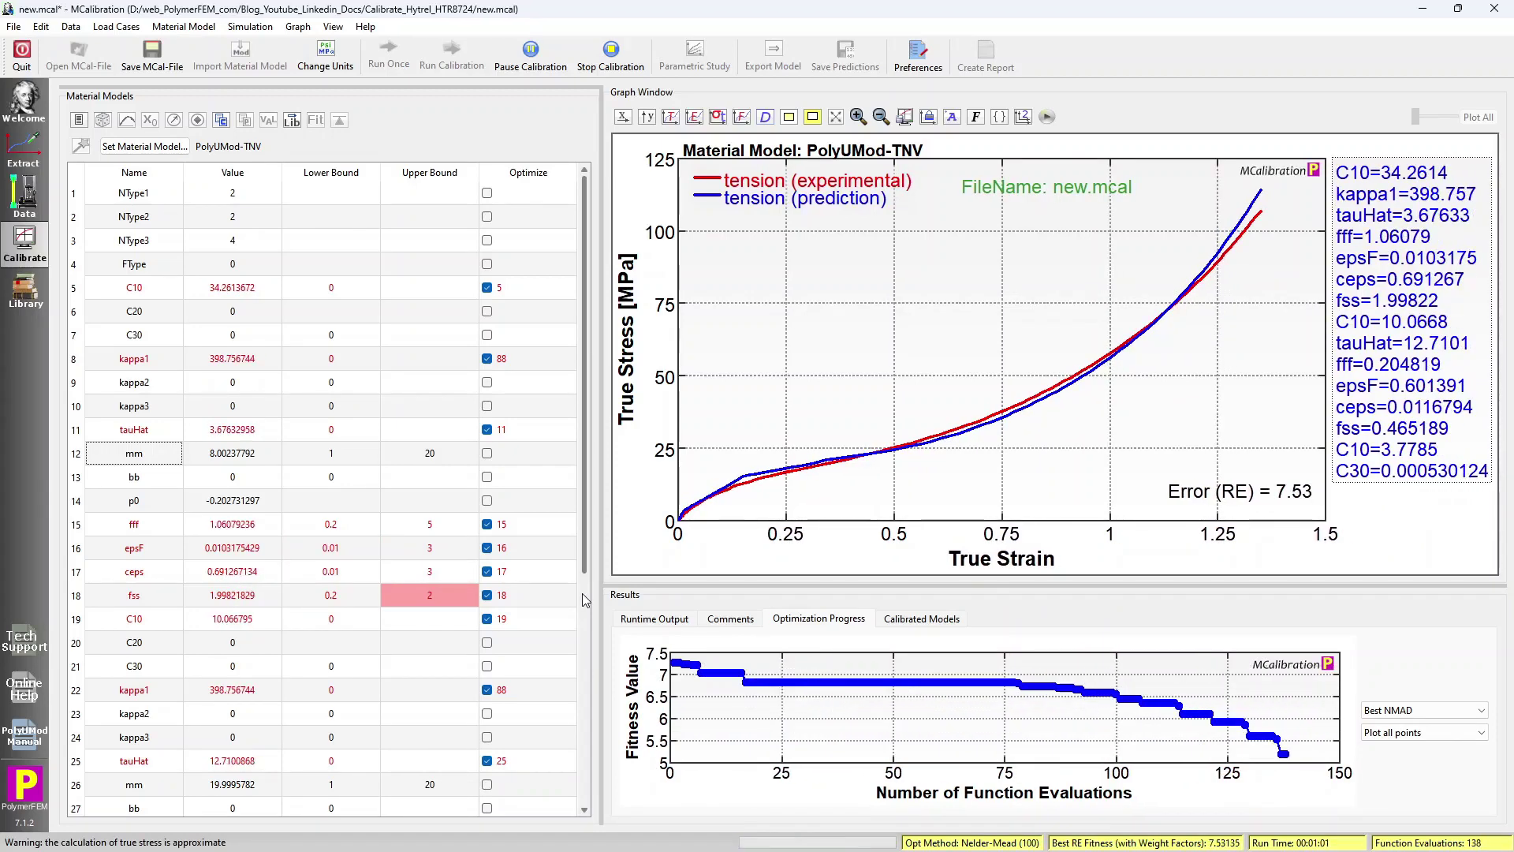
{"action": "left_click", "coordinate": [611, 55]}
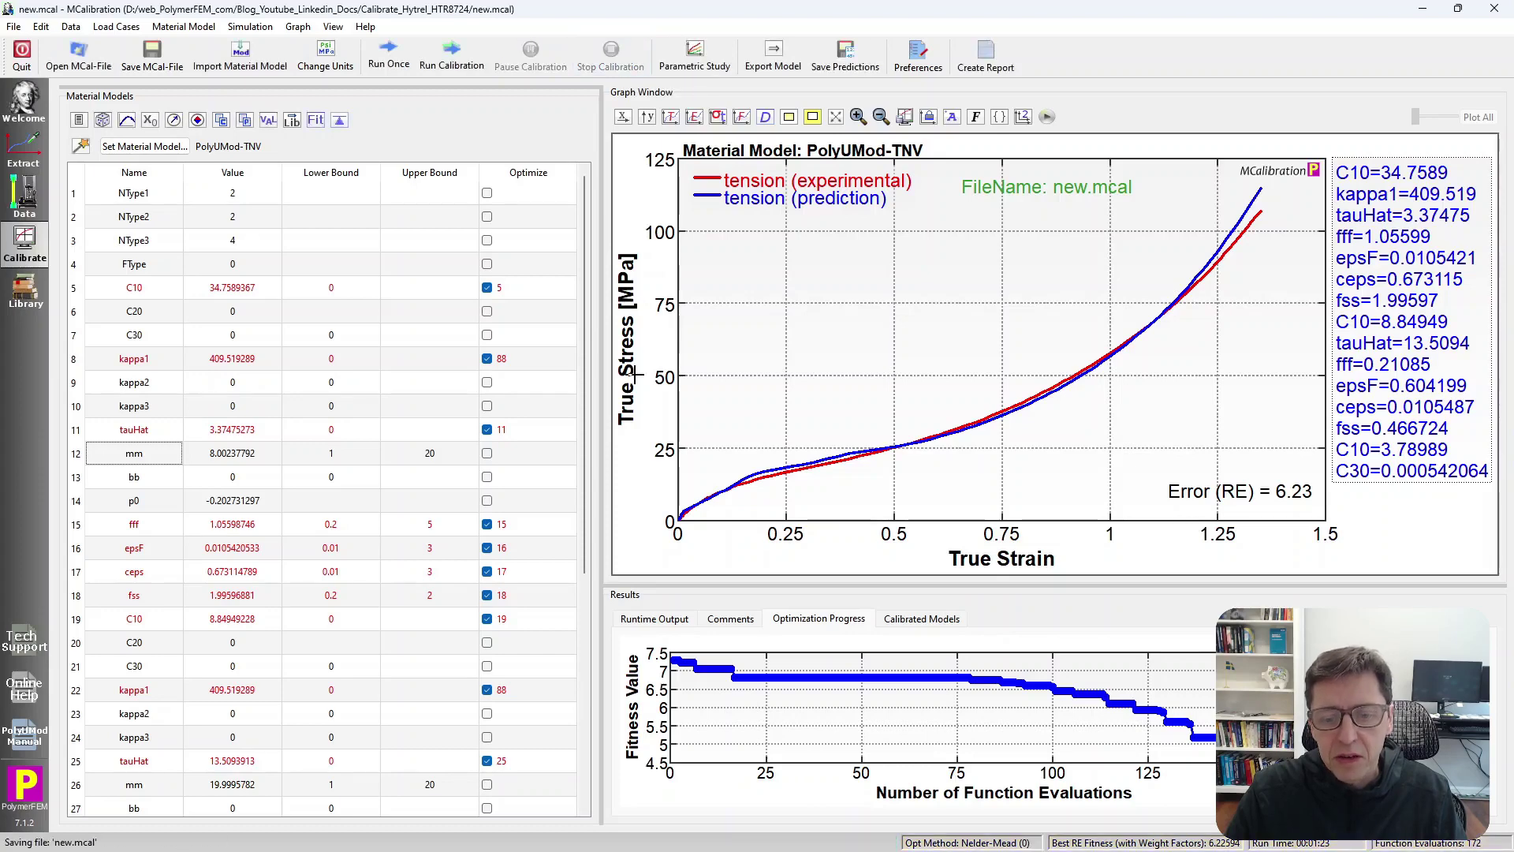
Show the Runtime Output log and plot engineering stress versus engineering strain
{"action": "left_click", "coordinate": [653, 620]}
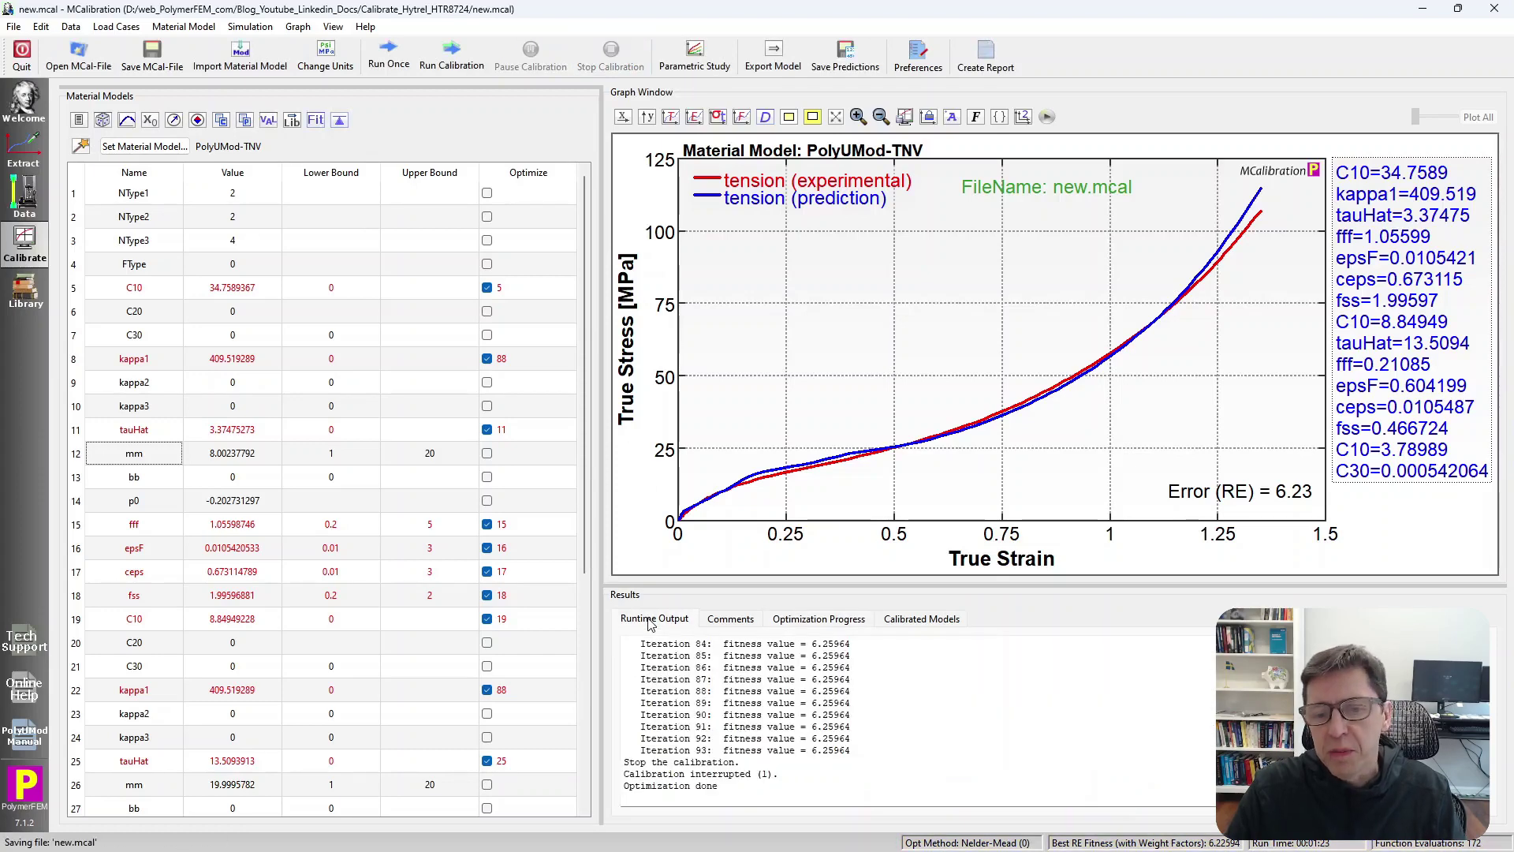
{"action": "left_click", "coordinate": [694, 117]}
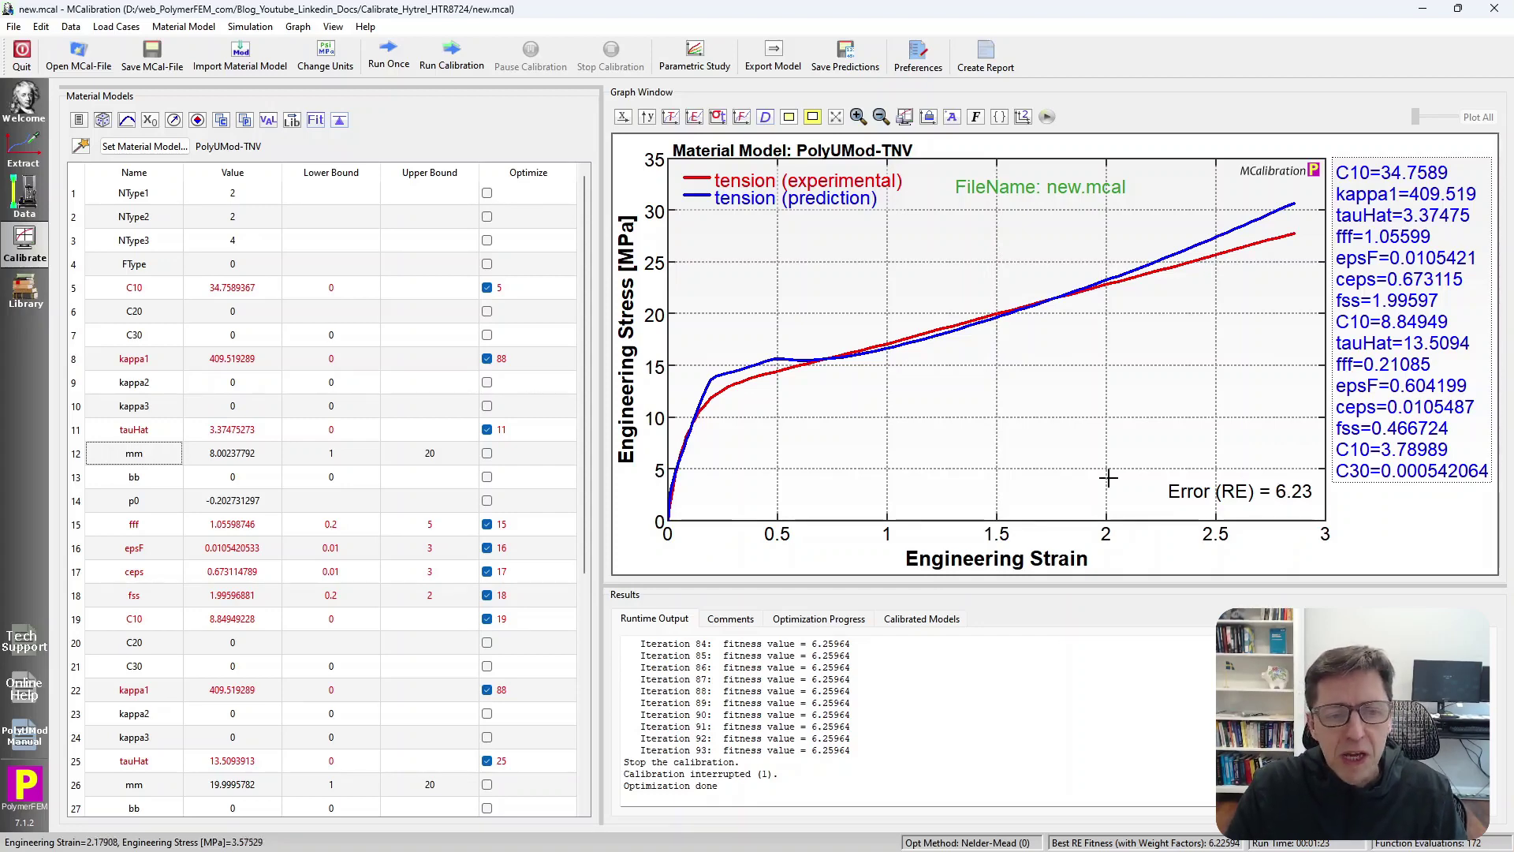
Predict the Load-Unload response, then deactivate the Load-Unload load case
{"action": "left_click_drag", "start_coordinate": [373, 87], "coordinate": [359, 354]}
{"action": "left_click", "coordinate": [262, 197]}
{"action": "double_click", "coordinate": [261, 195]}
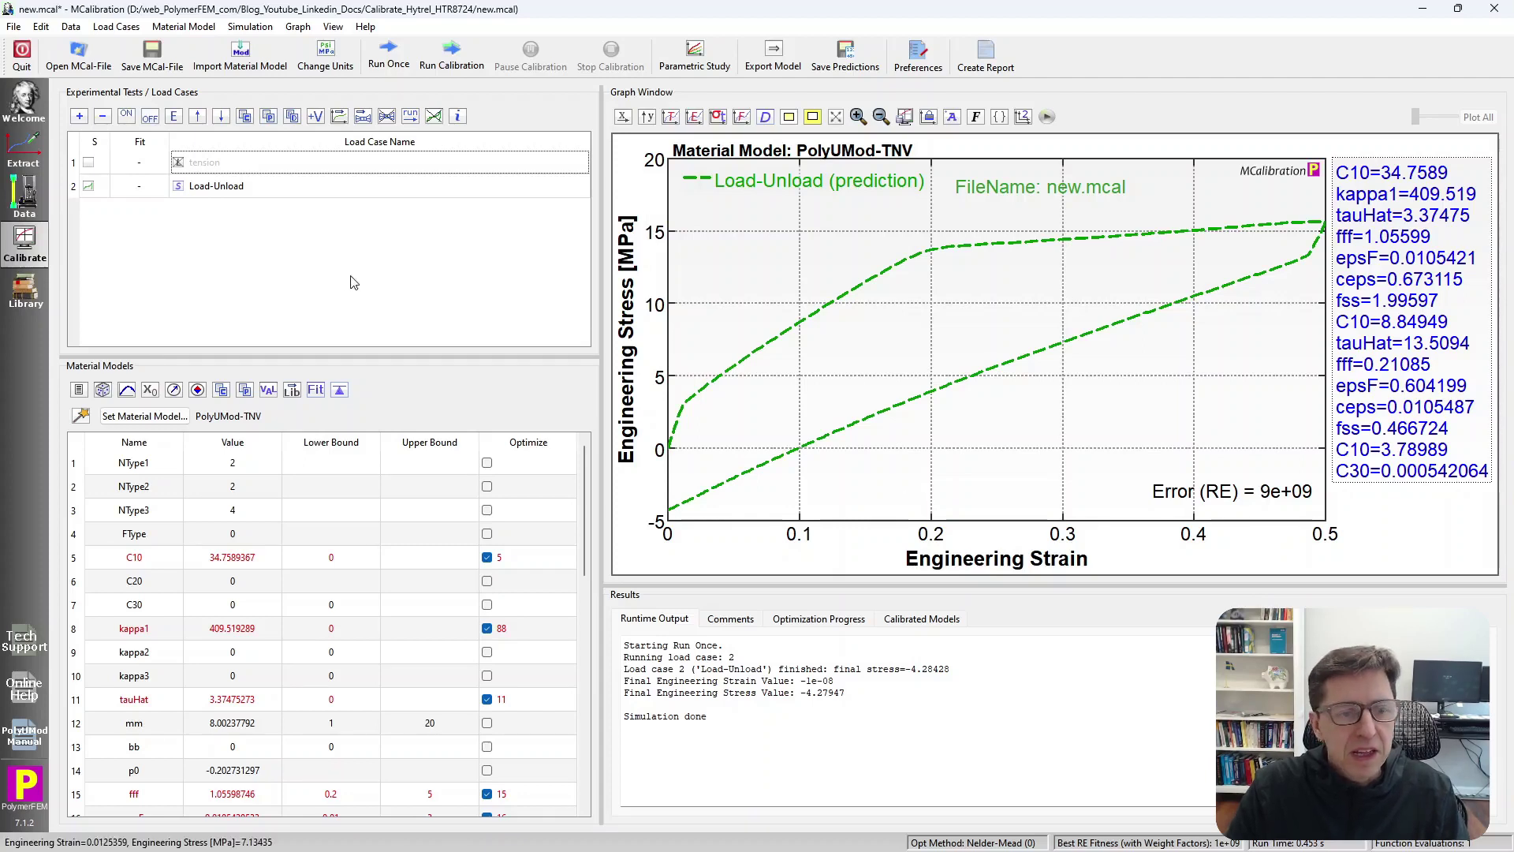
{"action": "left_click", "coordinate": [262, 192]}
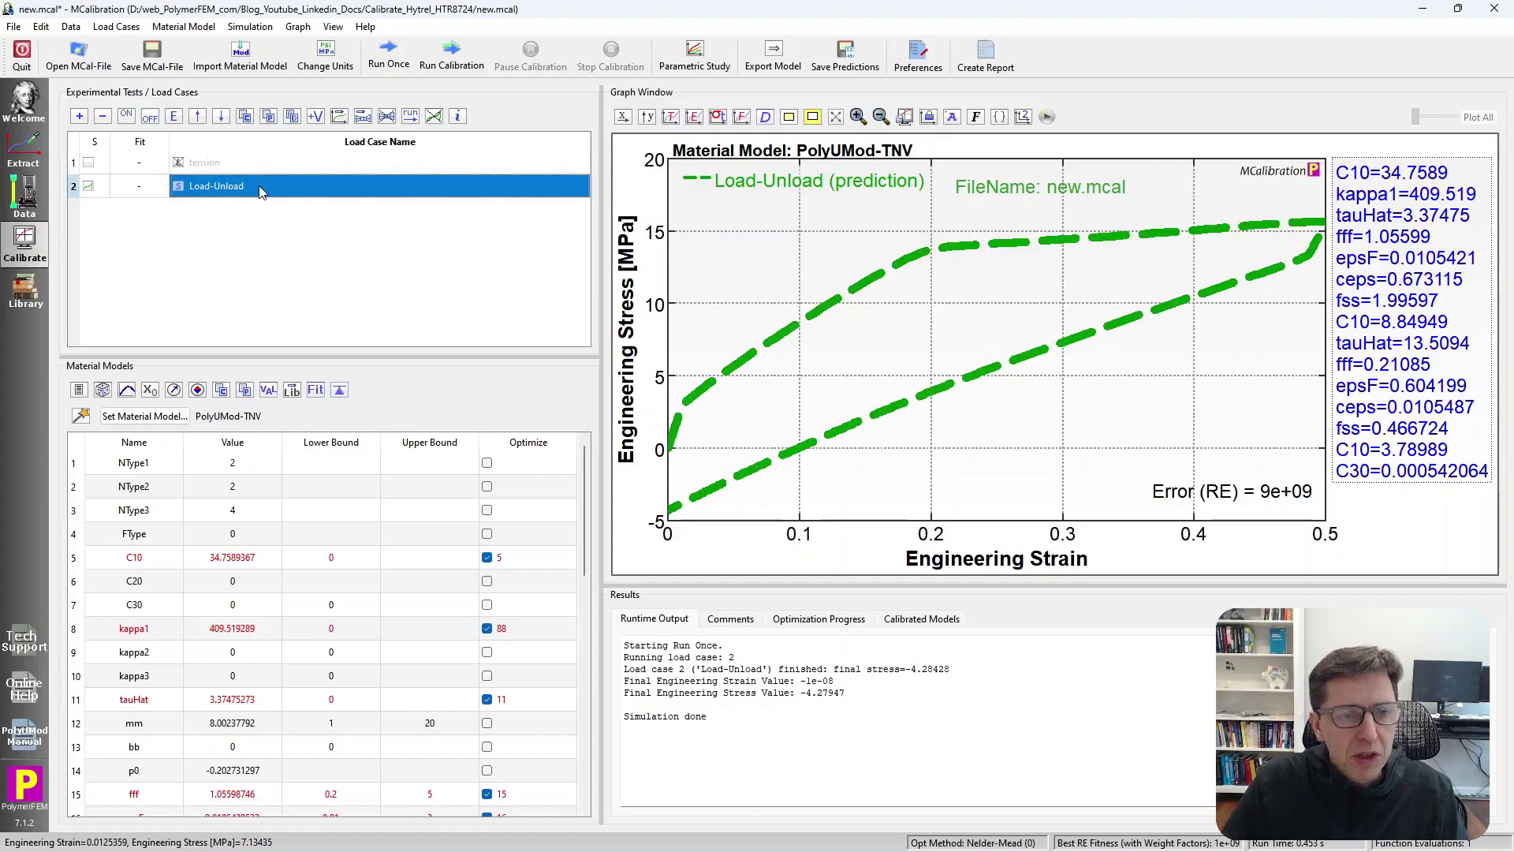
{"action": "left_click", "coordinate": [150, 116]}
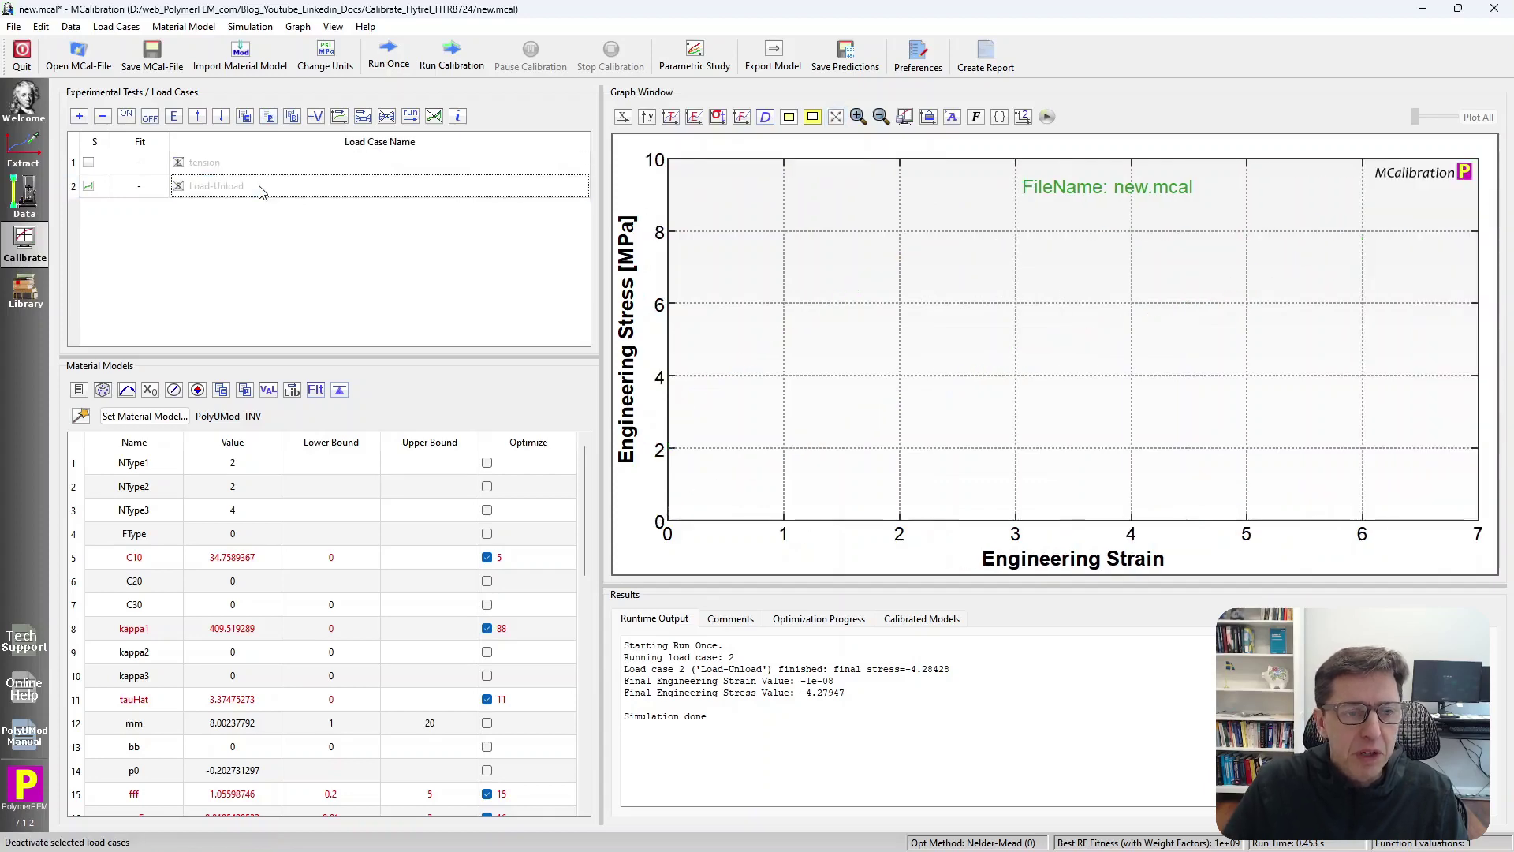
{"action": "left_click", "coordinate": [316, 118]}
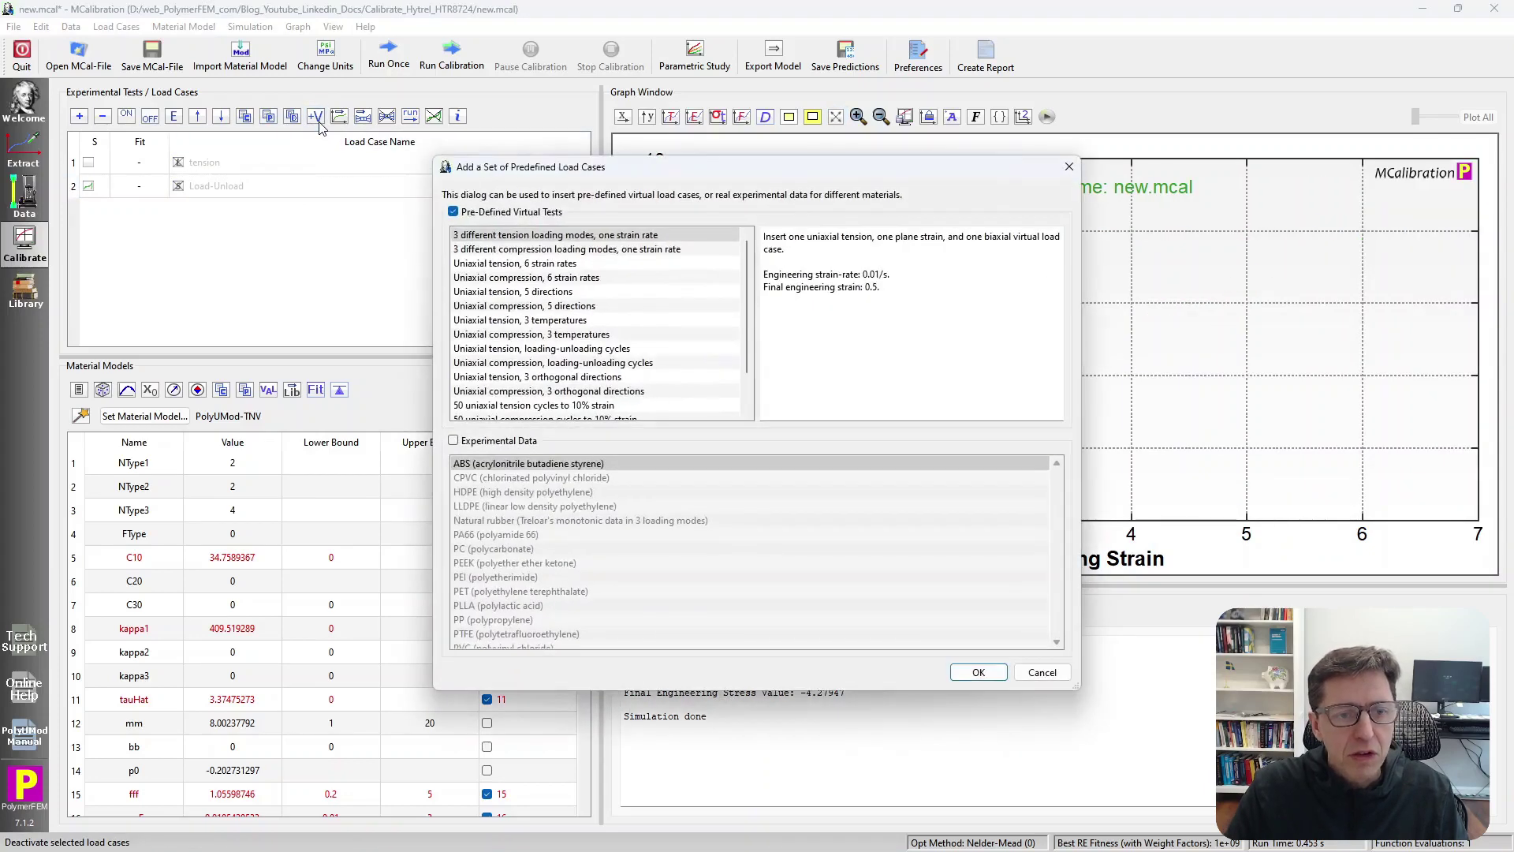
Add the 'Uniaxial tension, 6 strain rates' load cases and predict their responses
{"action": "left_click", "coordinate": [552, 265]}
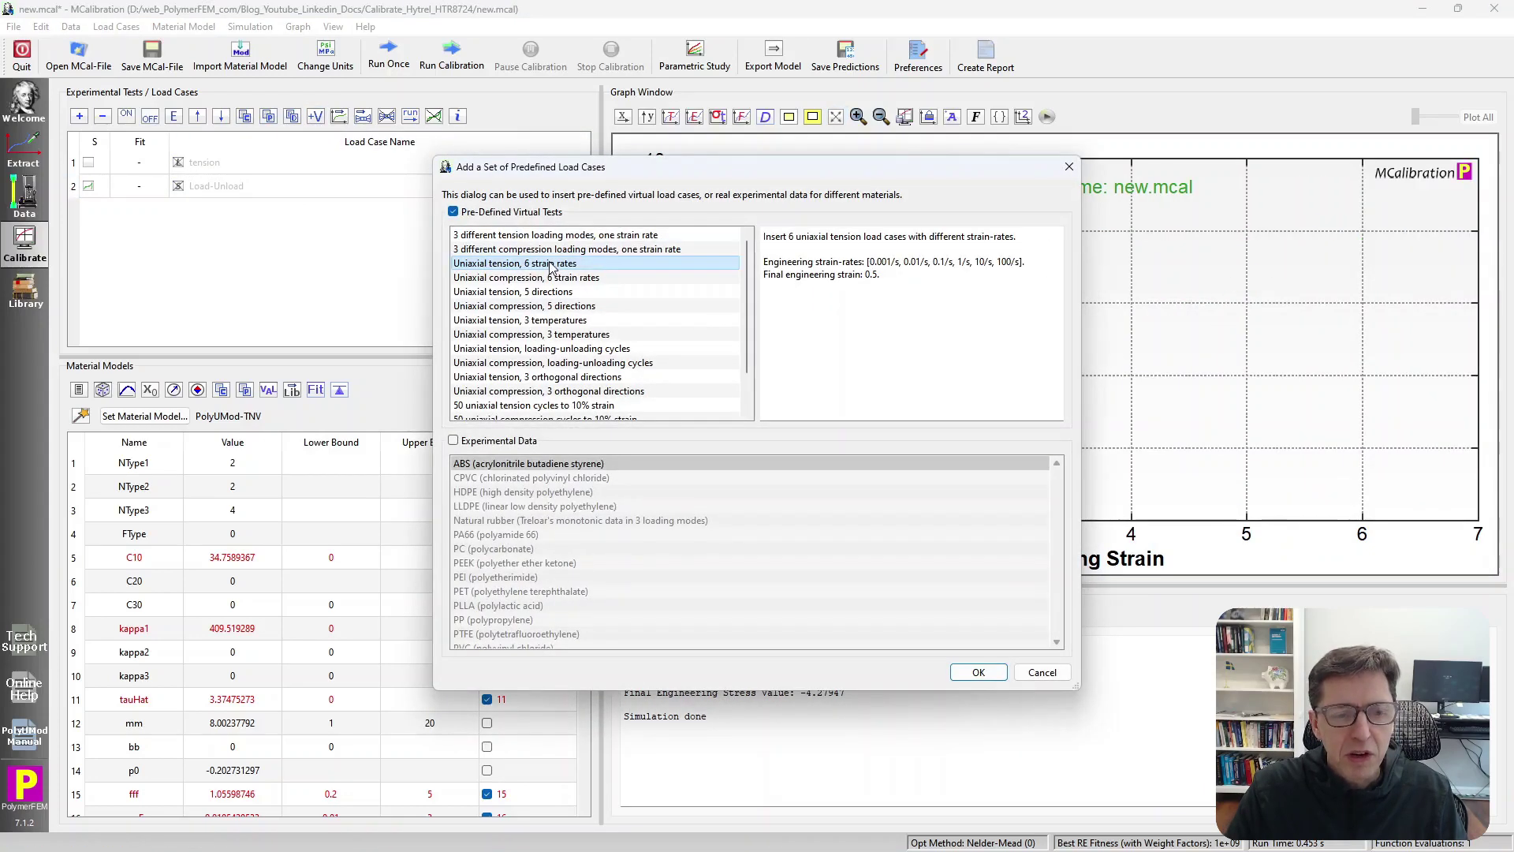
{"action": "left_click", "coordinate": [971, 674]}
{"action": "left_click", "coordinate": [388, 55]}
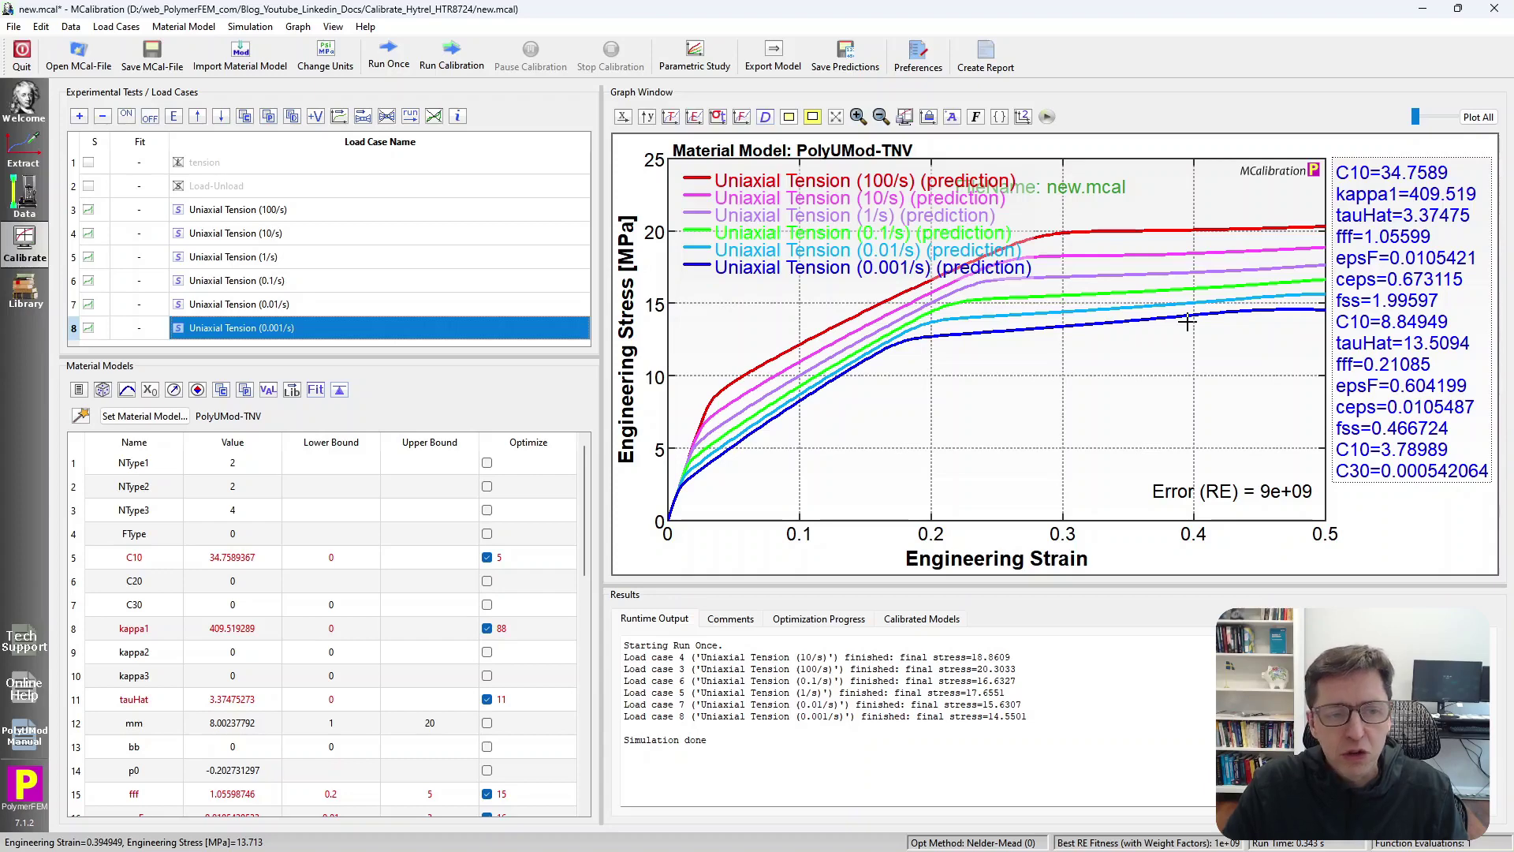
Deactivate all six strain-rate load cases, 100/s to 0.001/s
{"action": "left_click", "coordinate": [267, 218]}
{"action": "key", "text": "shift+Up"}
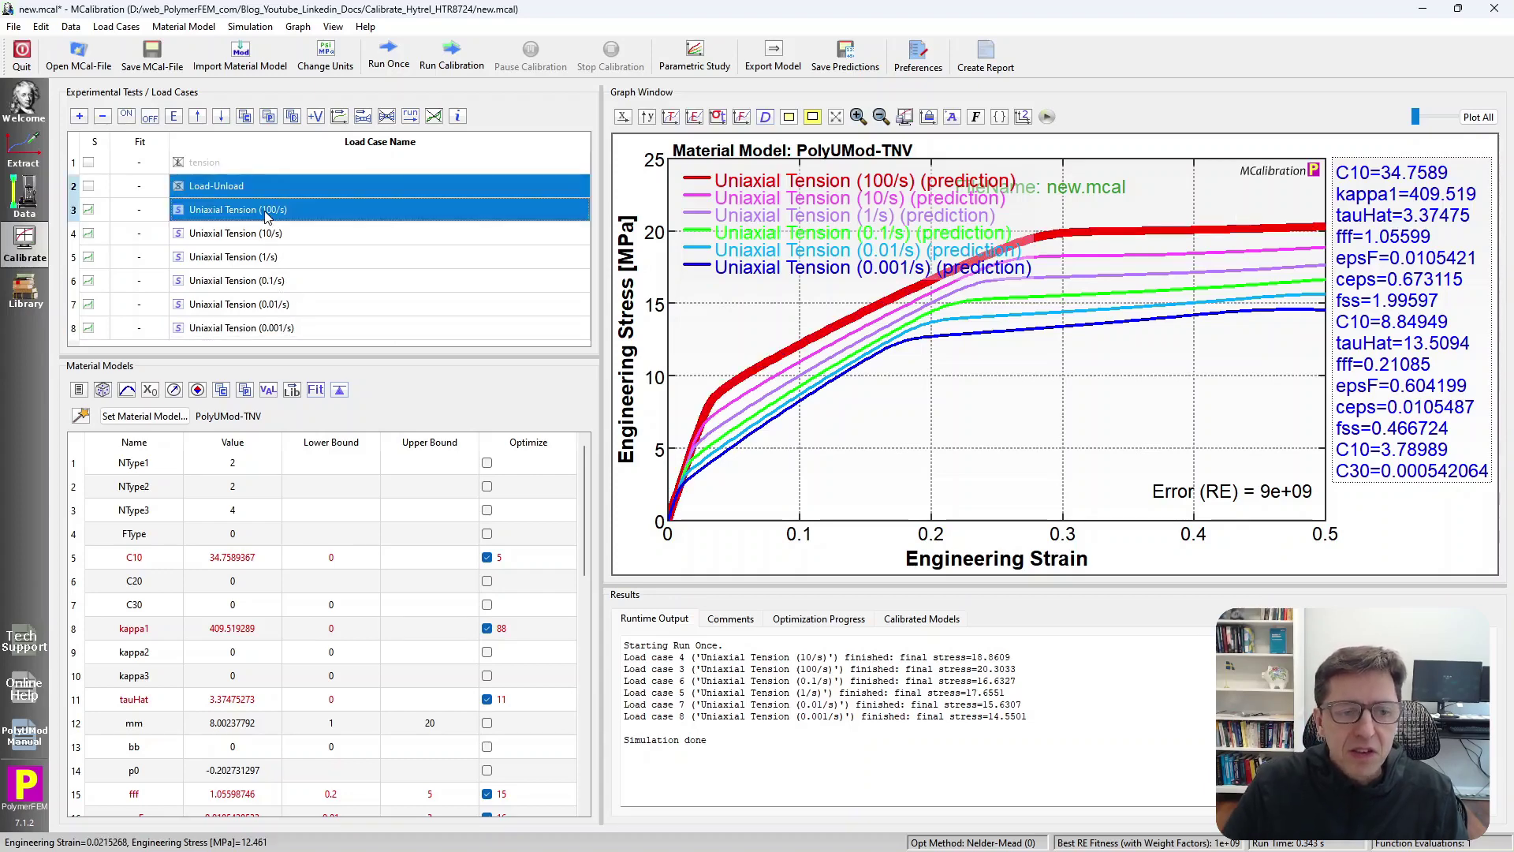
{"action": "left_click", "coordinate": [267, 217], "text": "ctrl"}
{"action": "key", "text": "shift+Down"}
{"action": "key", "text": "shift+Down"}
{"action": "key", "text": "shift+Down"}
{"action": "key", "text": "shift+Down"}
{"action": "key", "text": "shift+Down"}
{"action": "key", "text": "shift+Down"}
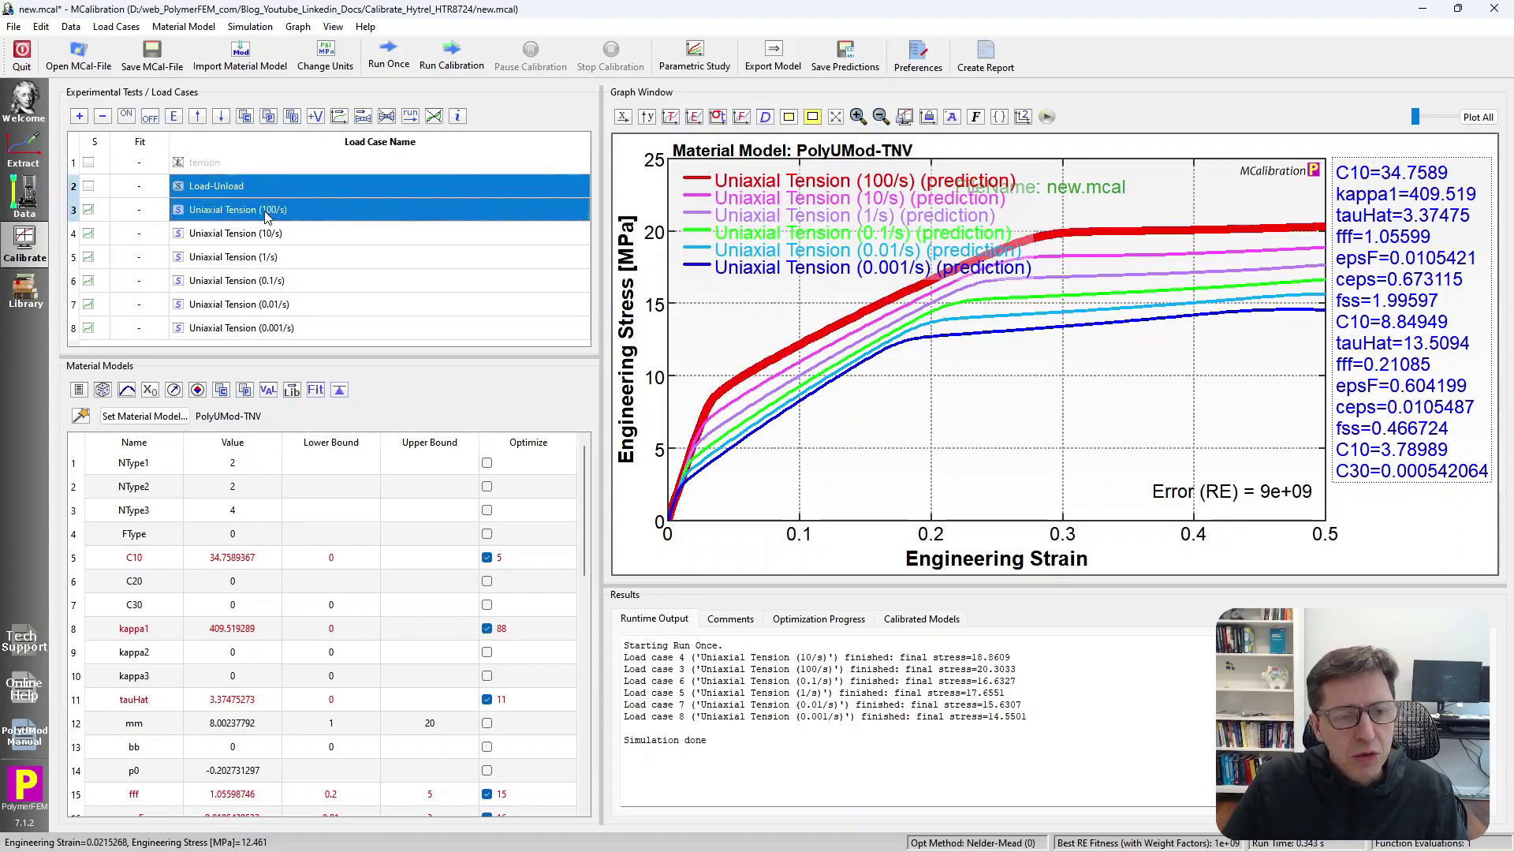
{"action": "left_click", "coordinate": [150, 116]}
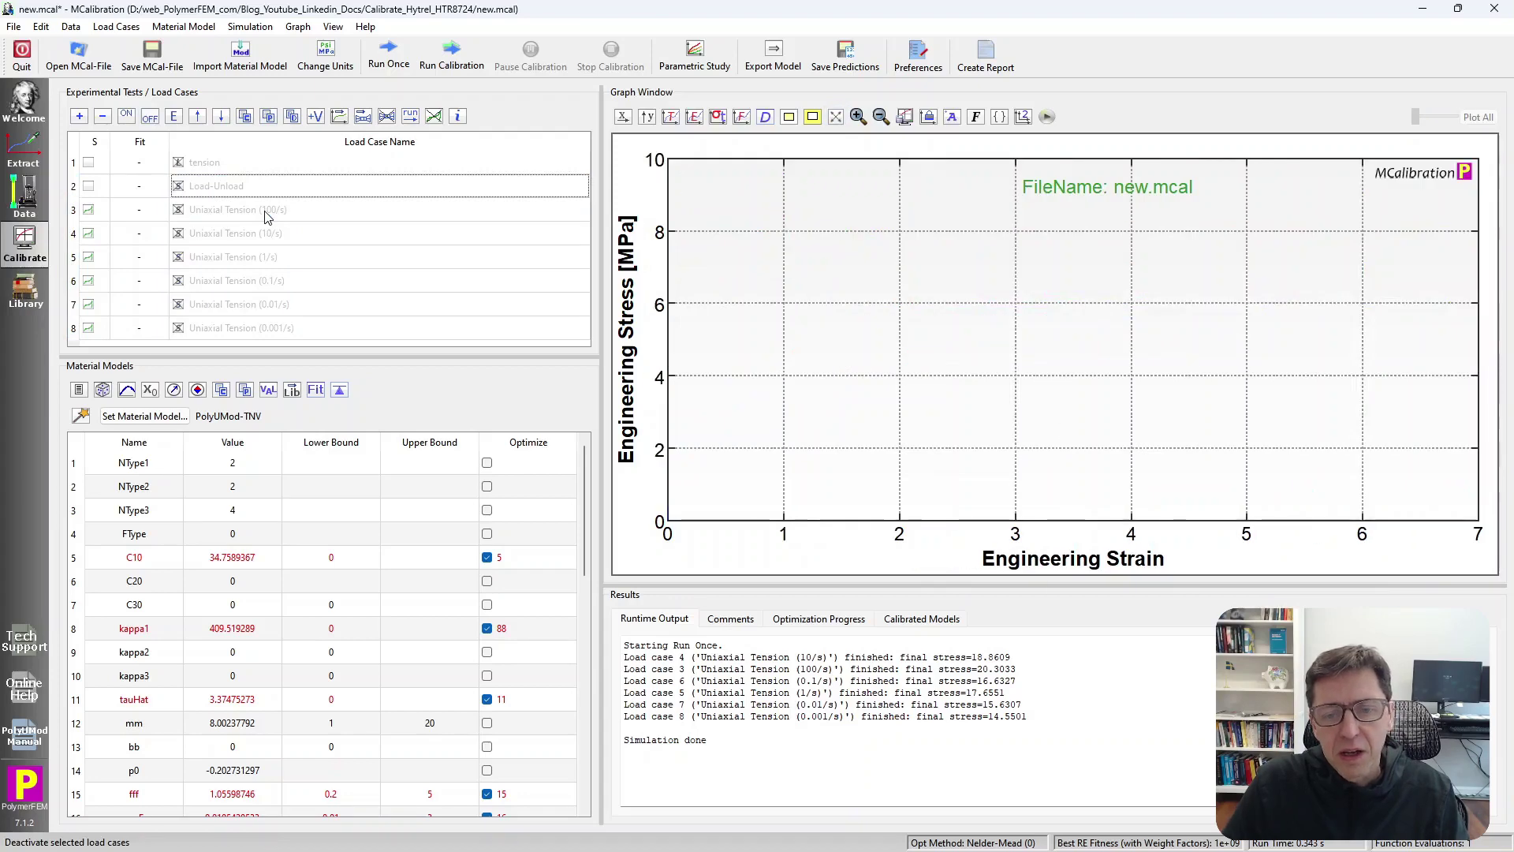
Reactivate the tension load case and rerun its prediction, ending at 30.66 MPa
{"action": "left_click", "coordinate": [246, 168]}
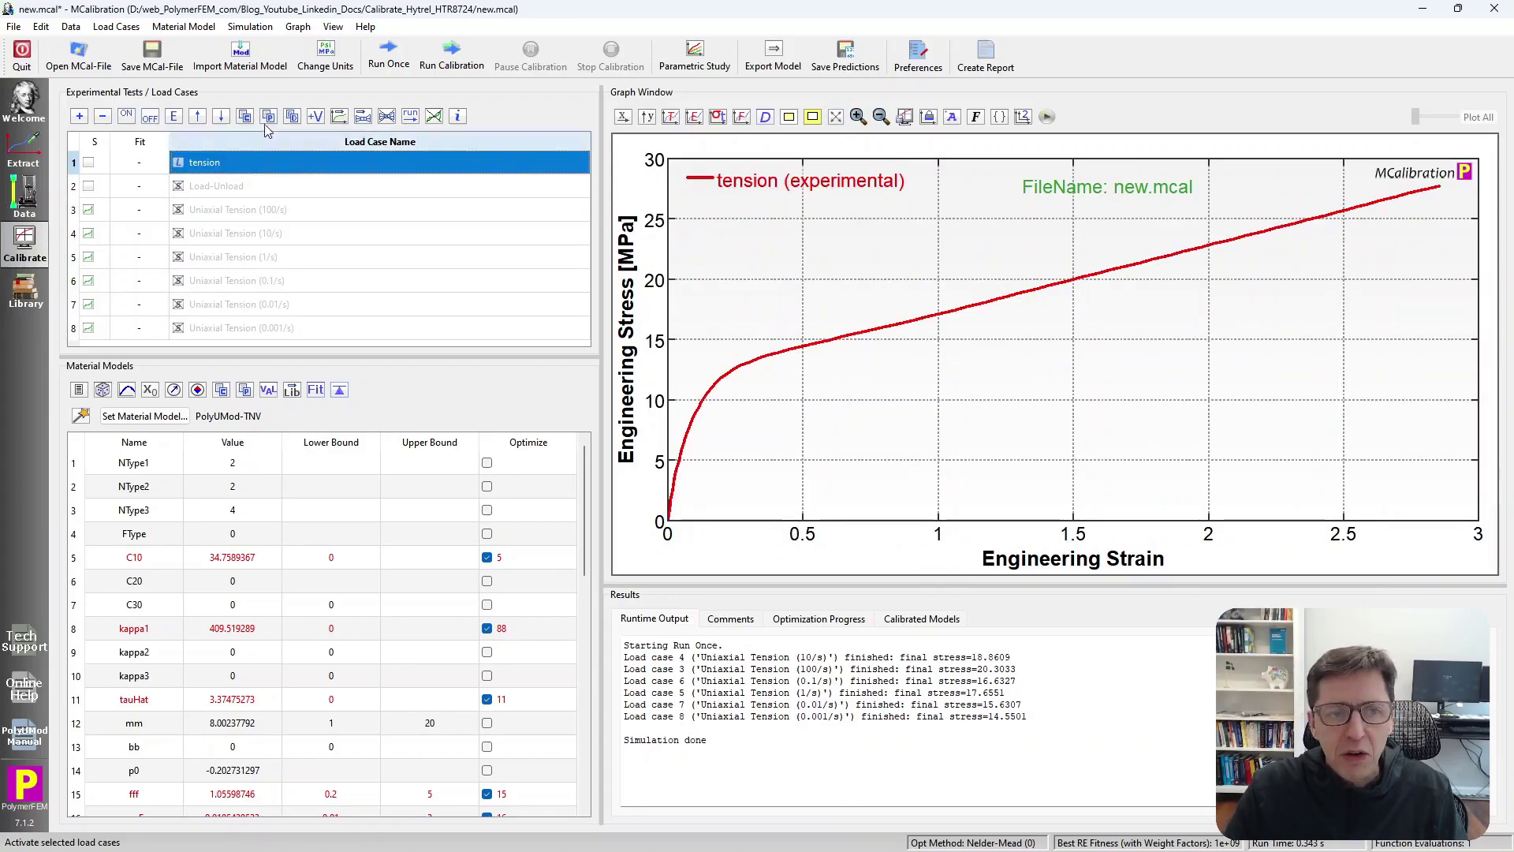
{"action": "left_click", "coordinate": [398, 67]}
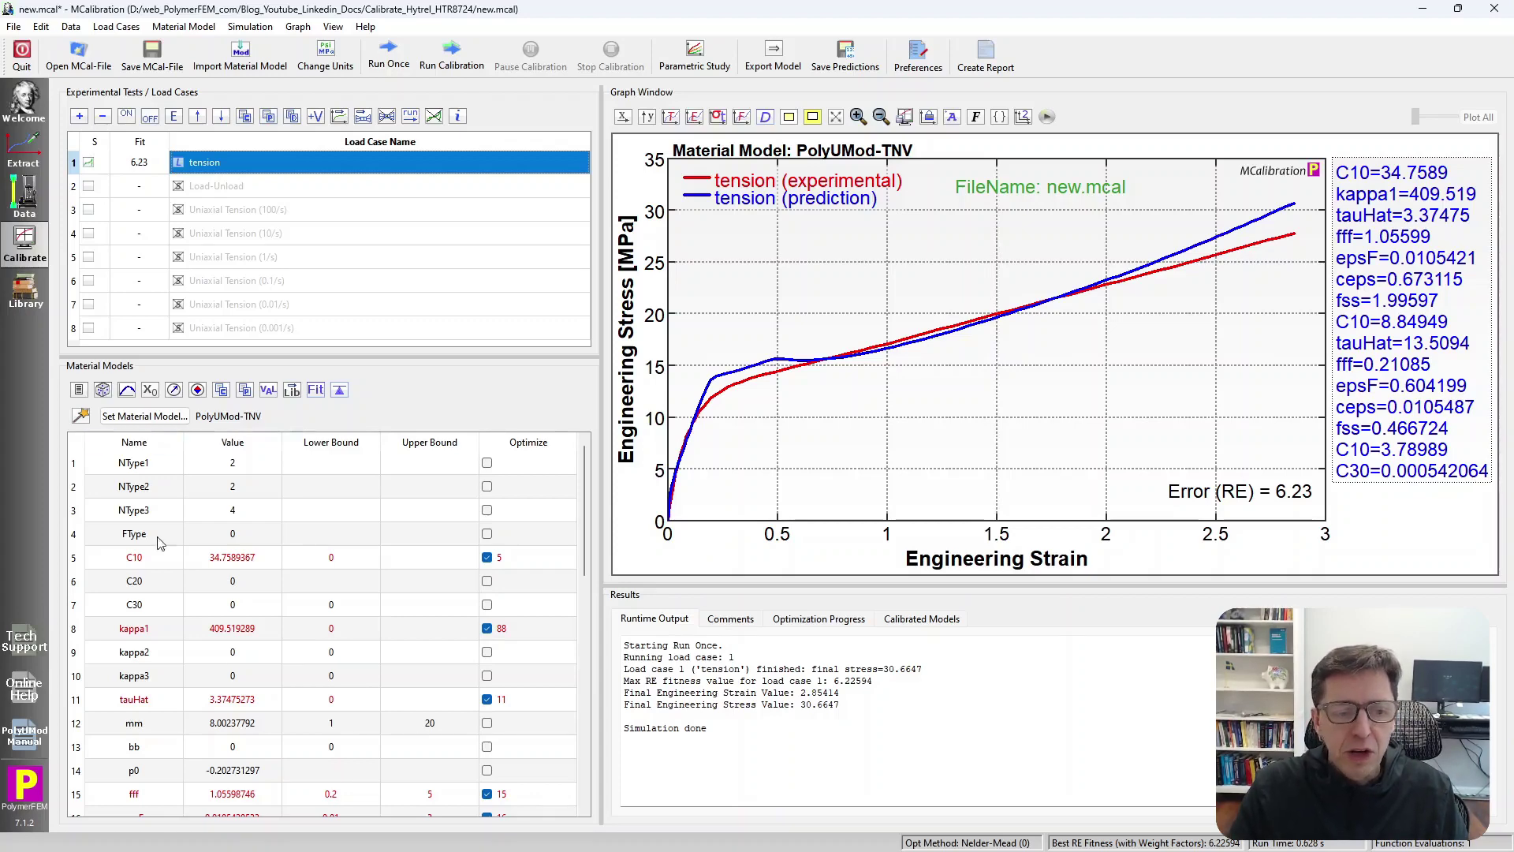
{"action": "scroll", "coordinate": [254, 707], "scroll_direction": "down", "scroll_amount": 9}
{"action": "scroll", "coordinate": [254, 707], "scroll_direction": "up", "scroll_amount": 7}
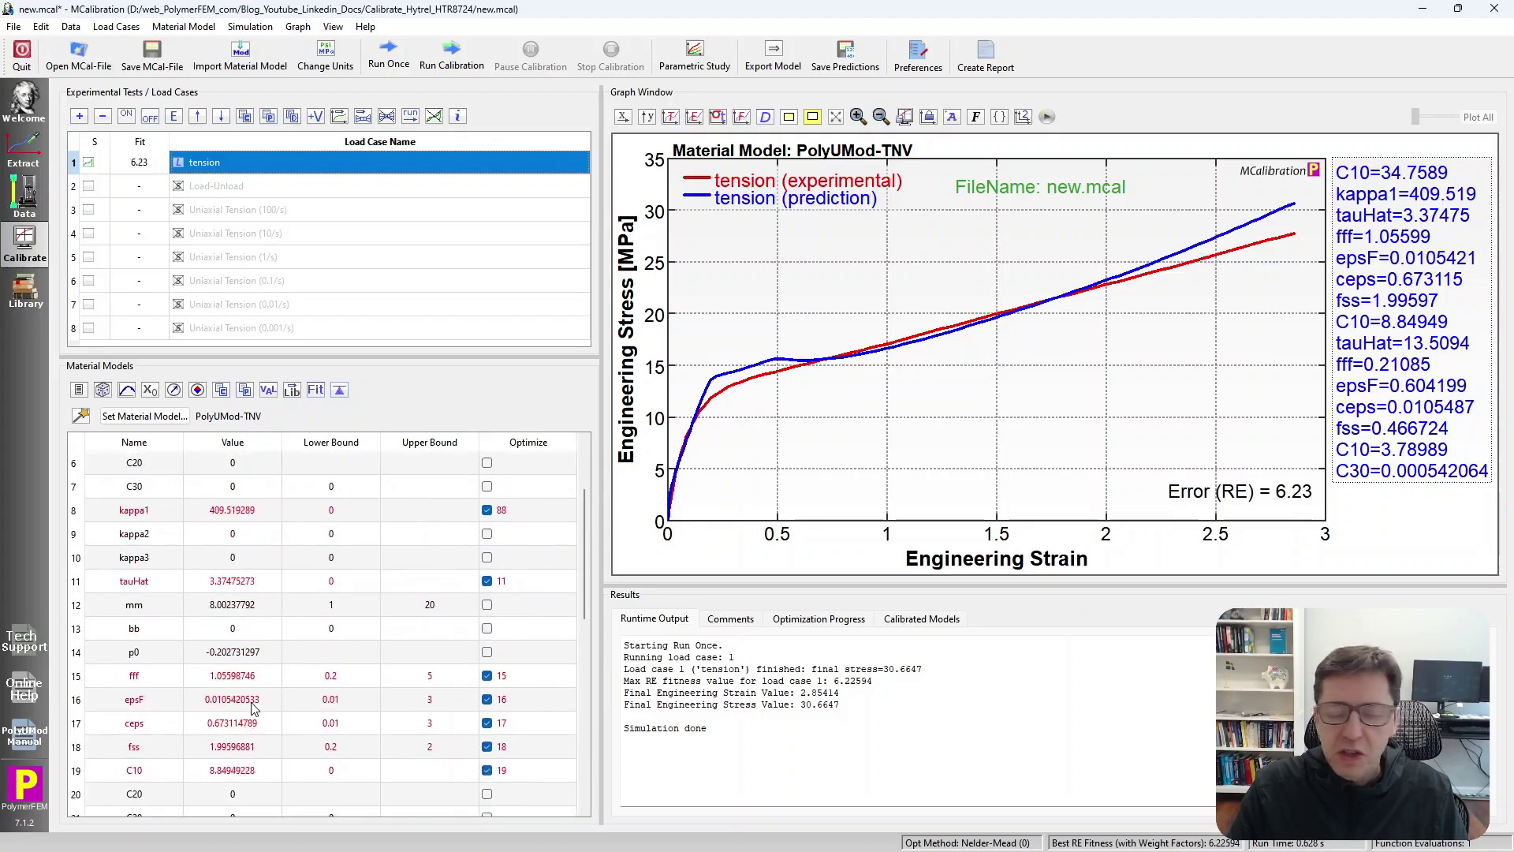
{"action": "scroll", "coordinate": [254, 708], "scroll_direction": "up", "scroll_amount": 2}
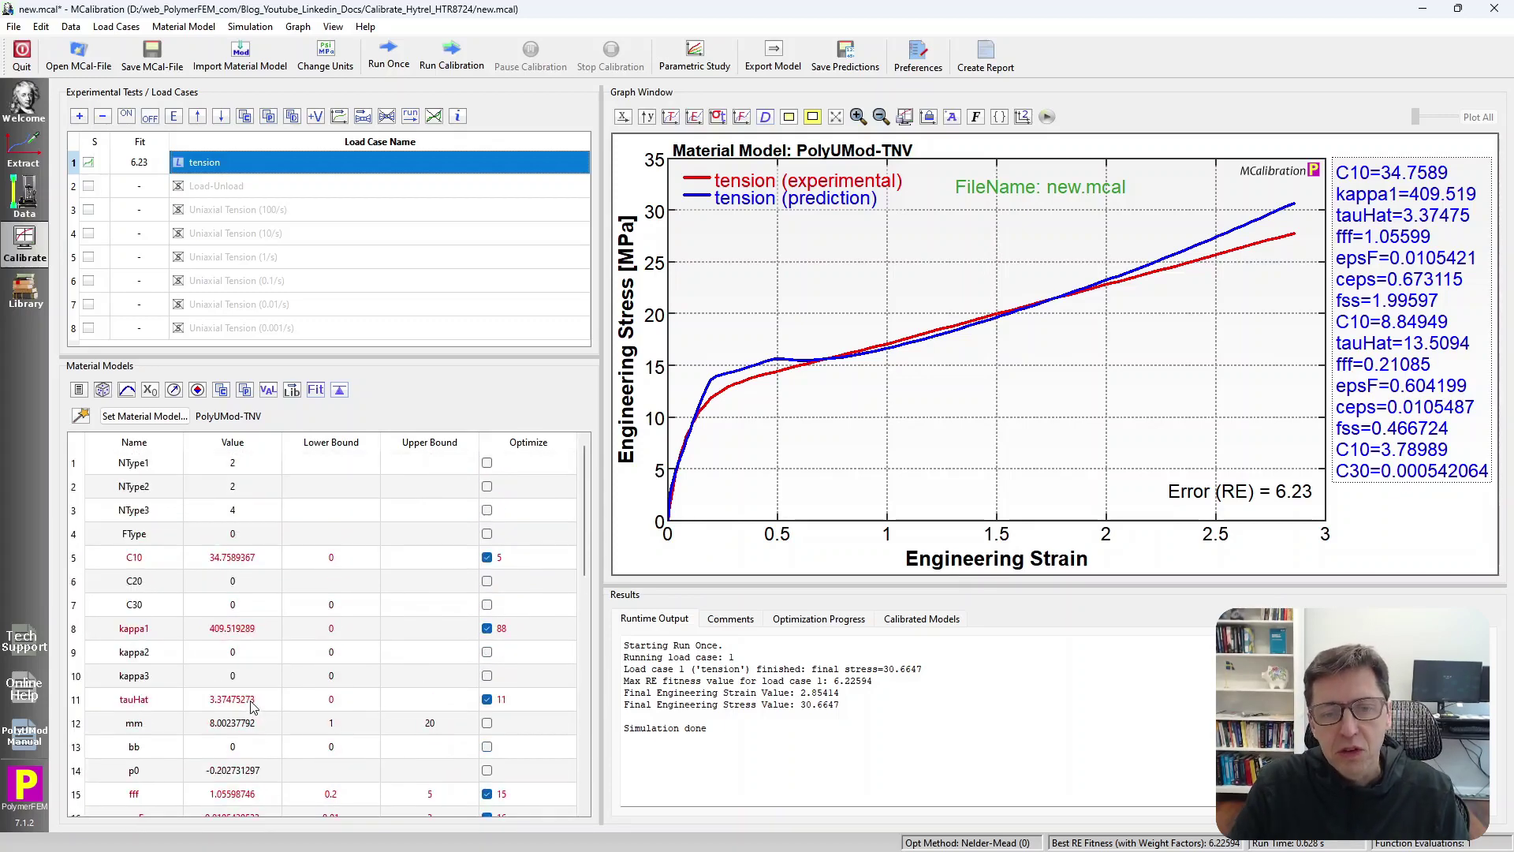